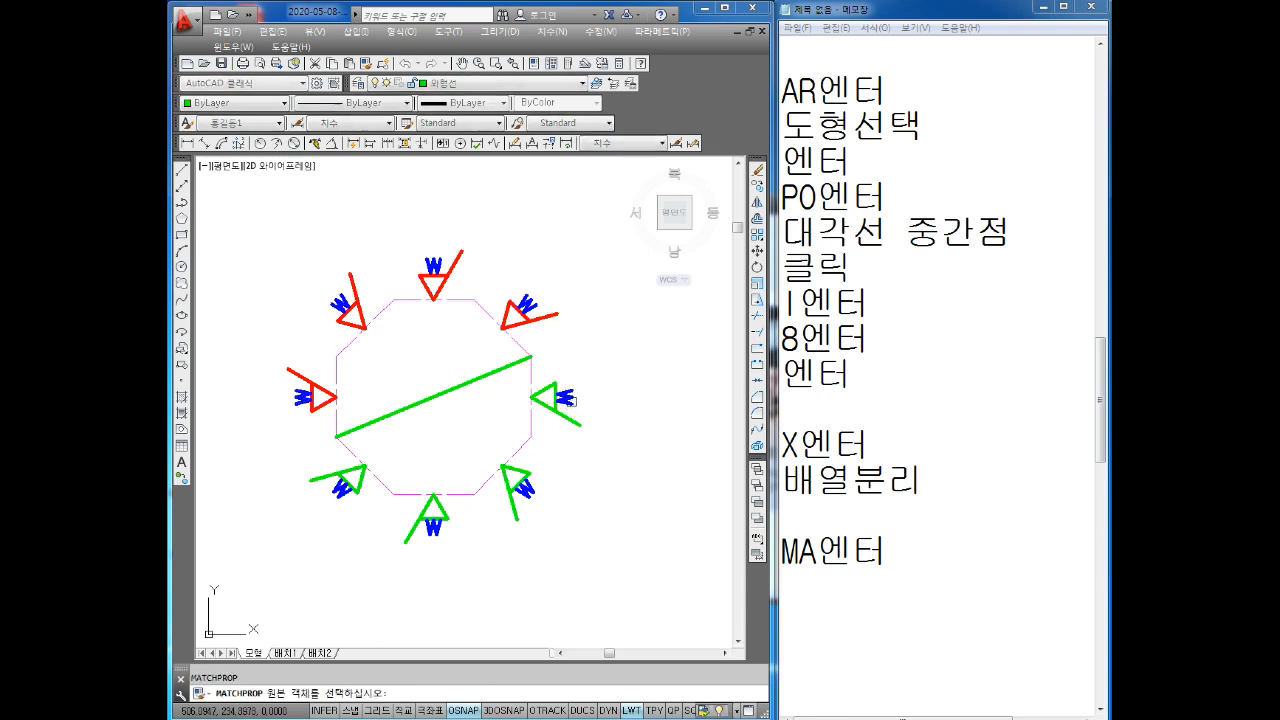
- Match the properties of the W text at the octagon's left side onto the W text at its right side
{"action": "key", "text": "Escape"}
{"action": "key", "text": "Escape"}
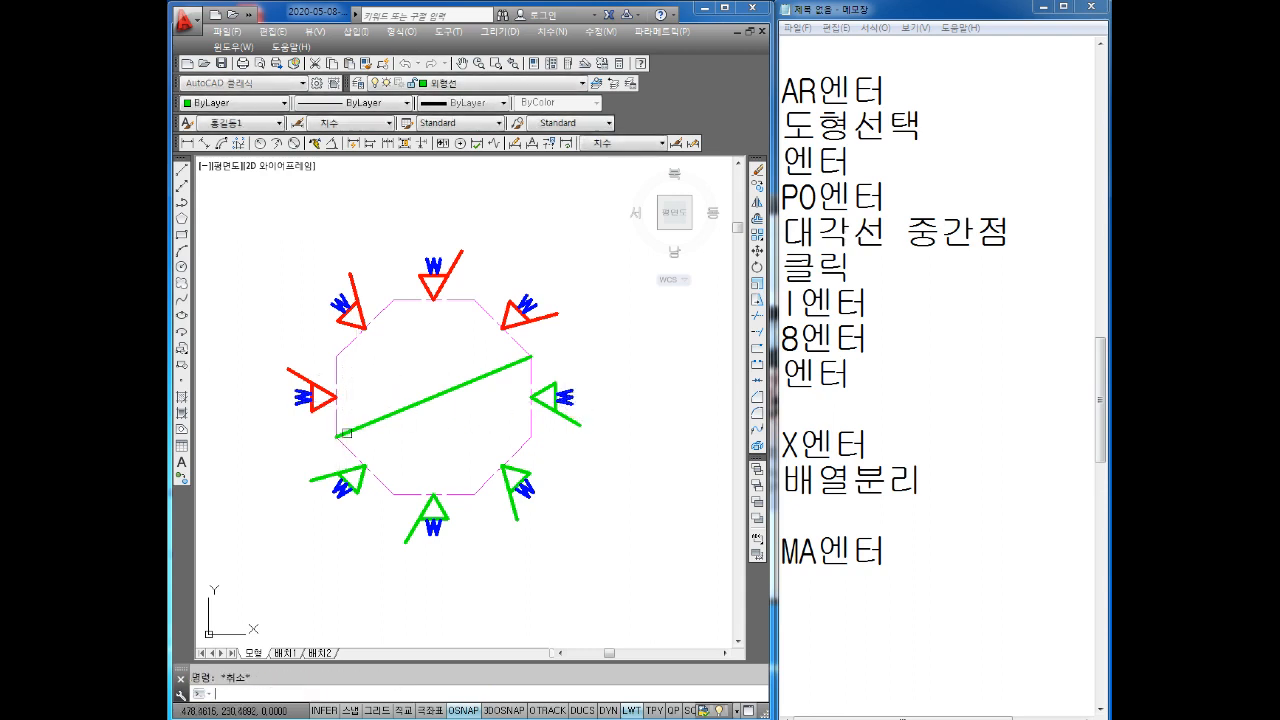
{"action": "key", "text": "space"}
{"action": "left_click", "coordinate": [295, 401]}
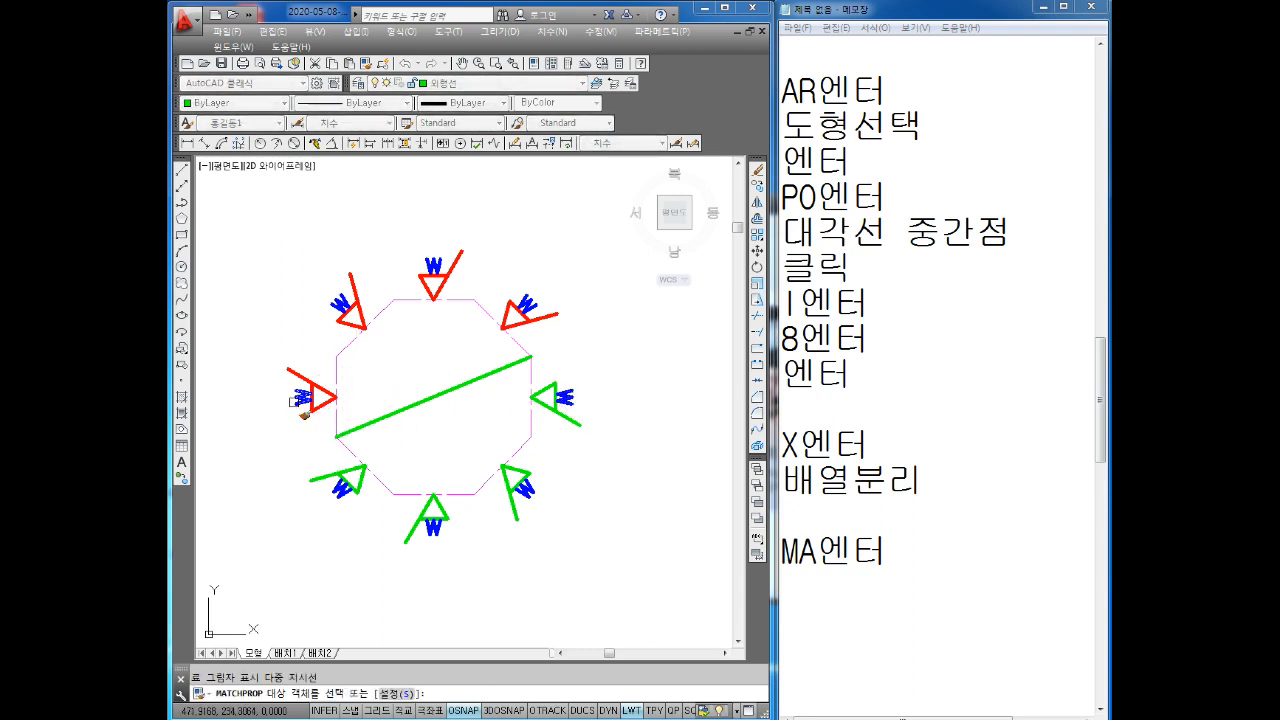
{"action": "left_click", "coordinate": [566, 396]}
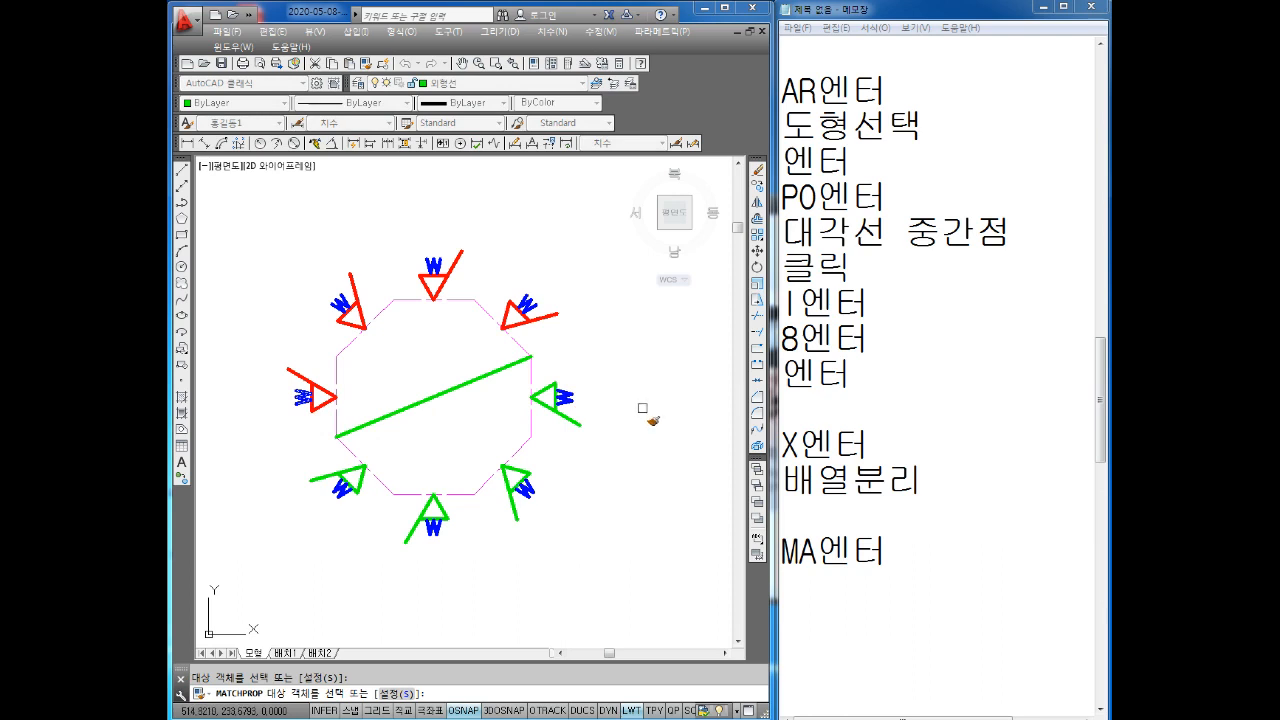
{"action": "key", "text": "Escape"}
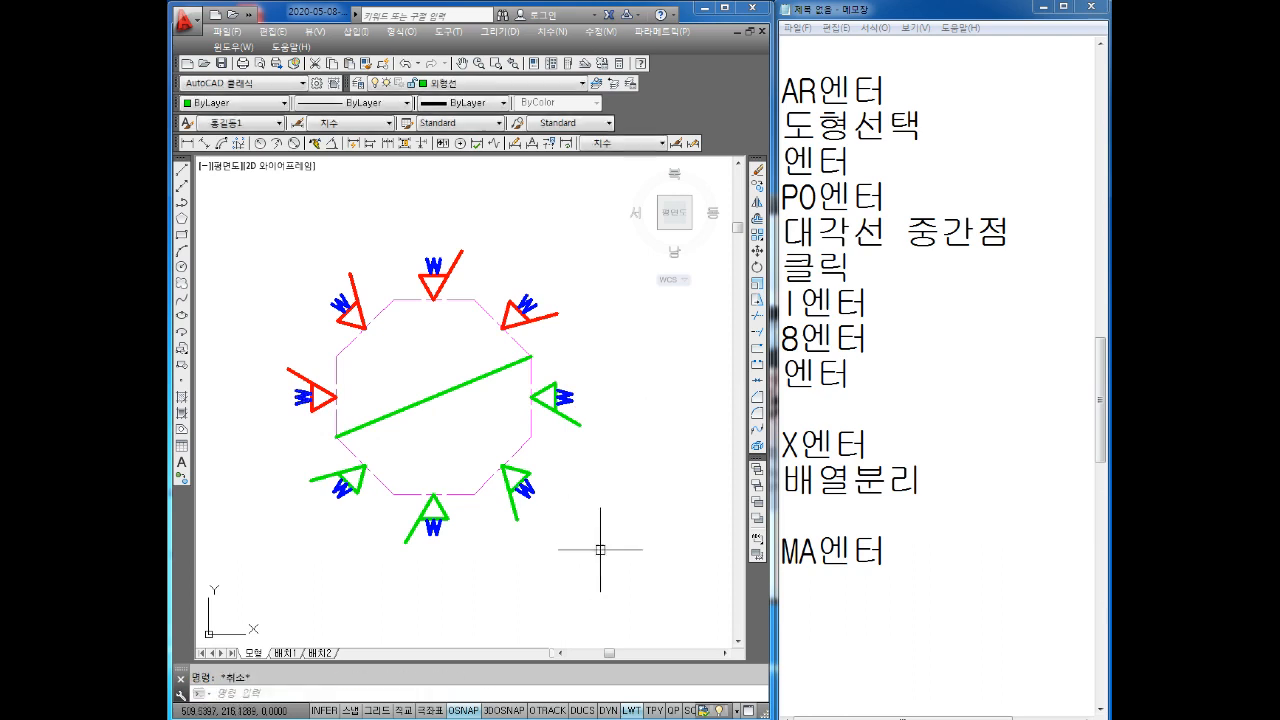
{"action": "left_click", "coordinate": [449, 412]}
{"action": "left_click", "coordinate": [404, 381]}
{"action": "key", "text": "Escape"}
{"action": "left_click", "coordinate": [441, 417]}
{"action": "left_click", "coordinate": [410, 384]}
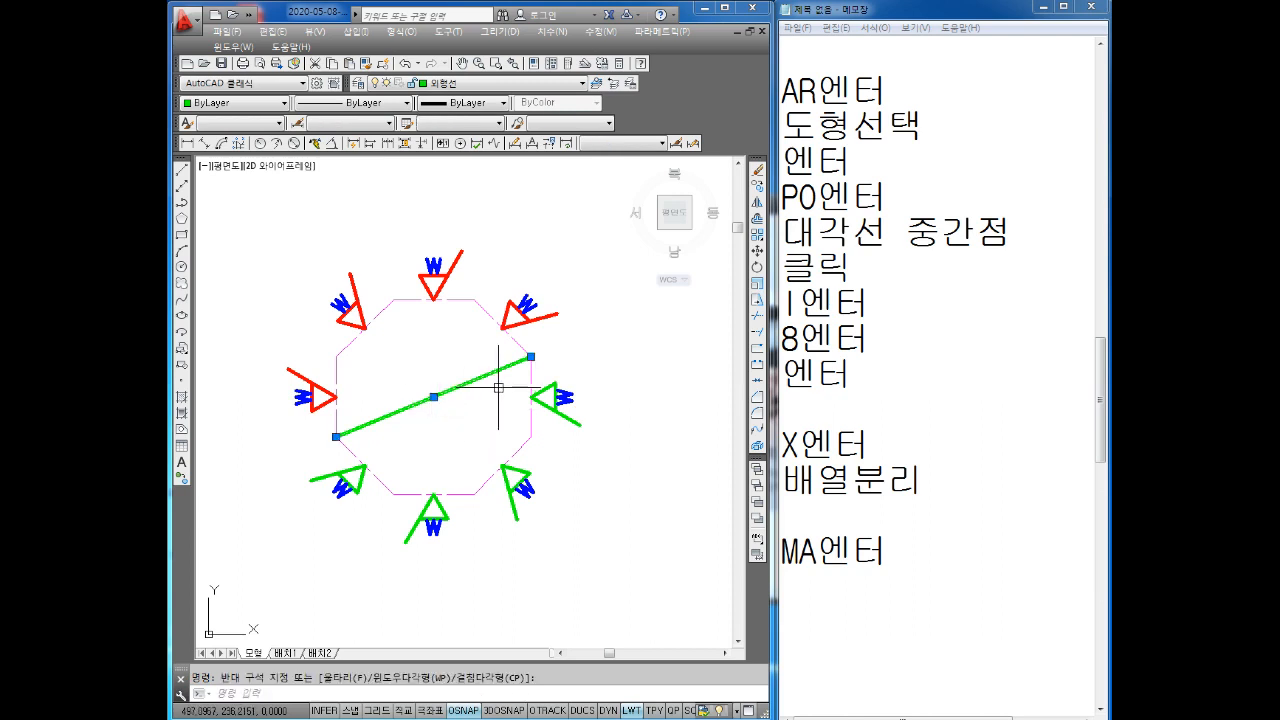
{"action": "key", "text": "Escape"}
{"action": "scroll", "coordinate": [498, 400], "scroll_direction": "down", "scroll_amount": 5}
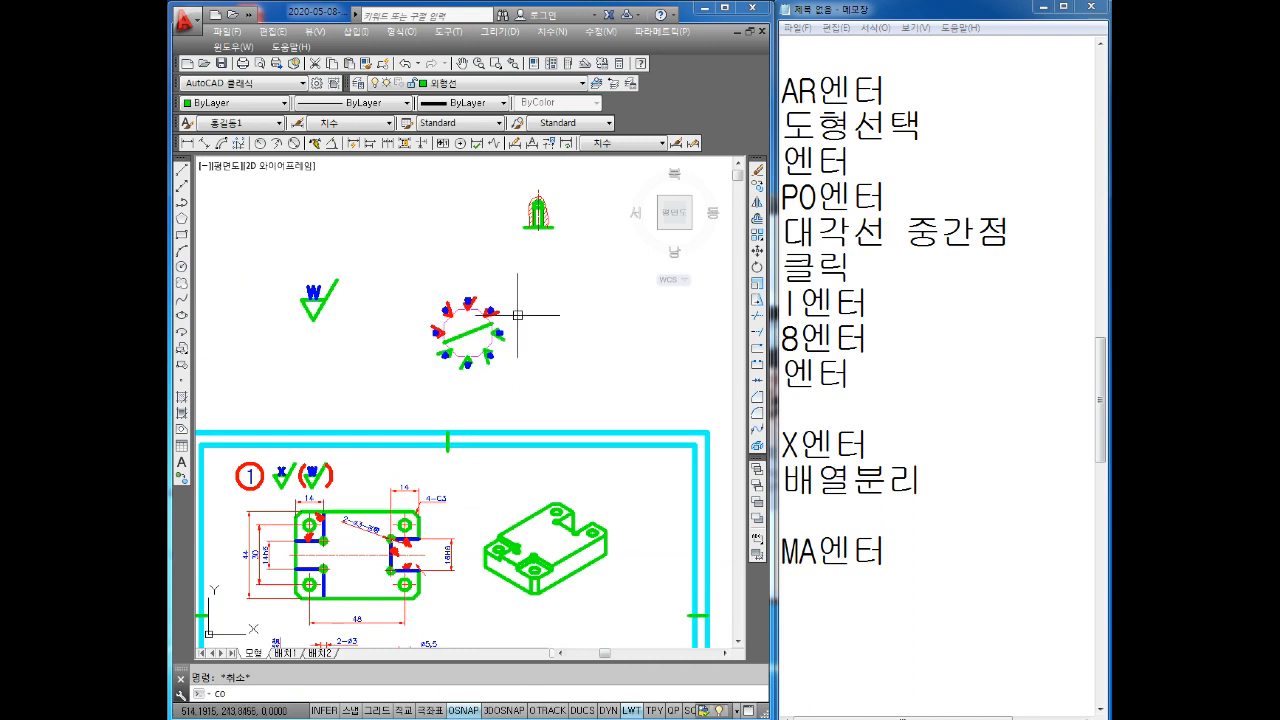
{"action": "key", "text": "Return"}
{"action": "left_click", "coordinate": [532, 281]}
{"action": "left_click", "coordinate": [397, 391]}
{"action": "key", "text": "Return"}
{"action": "left_click", "coordinate": [458, 353]}
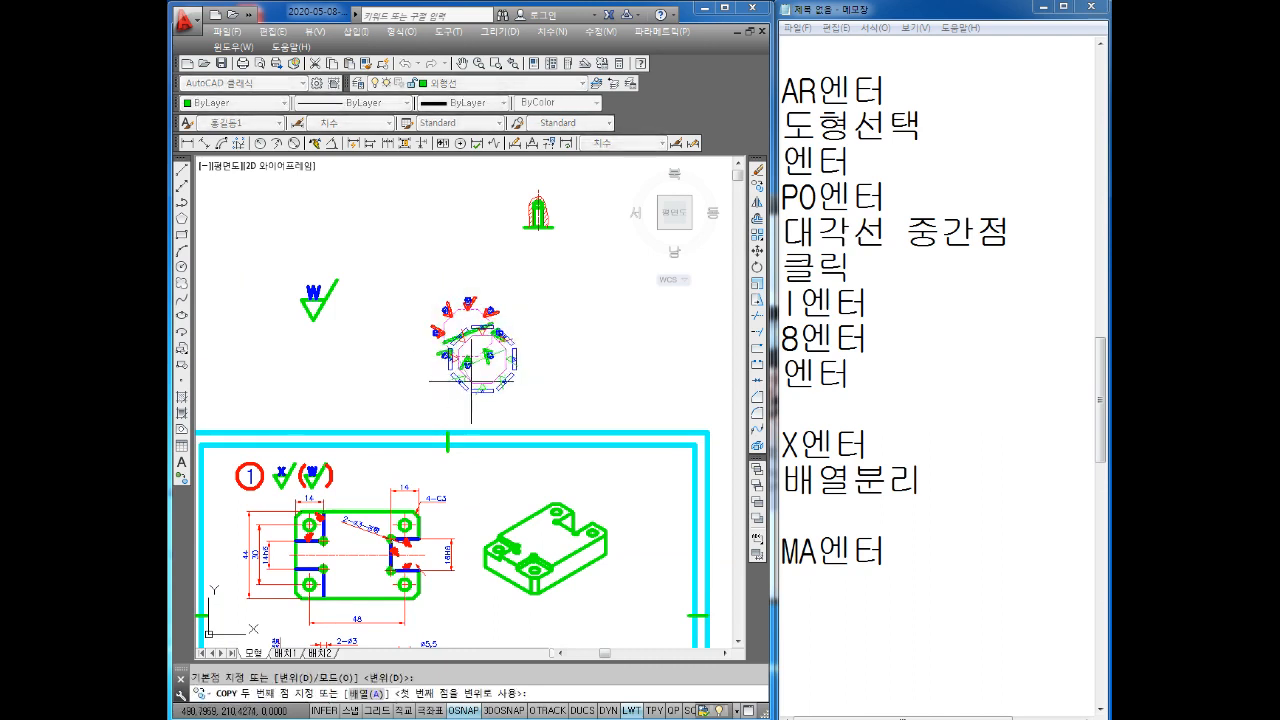
{"action": "key", "text": "Escape"}
- Set the colour of the whole octagon with its diagonal line and surrounding surface finish symbols to red
{"action": "scroll", "coordinate": [485, 385], "scroll_direction": "up", "scroll_amount": 3}
{"action": "left_click", "coordinate": [528, 238]}
{"action": "left_click", "coordinate": [376, 384]}
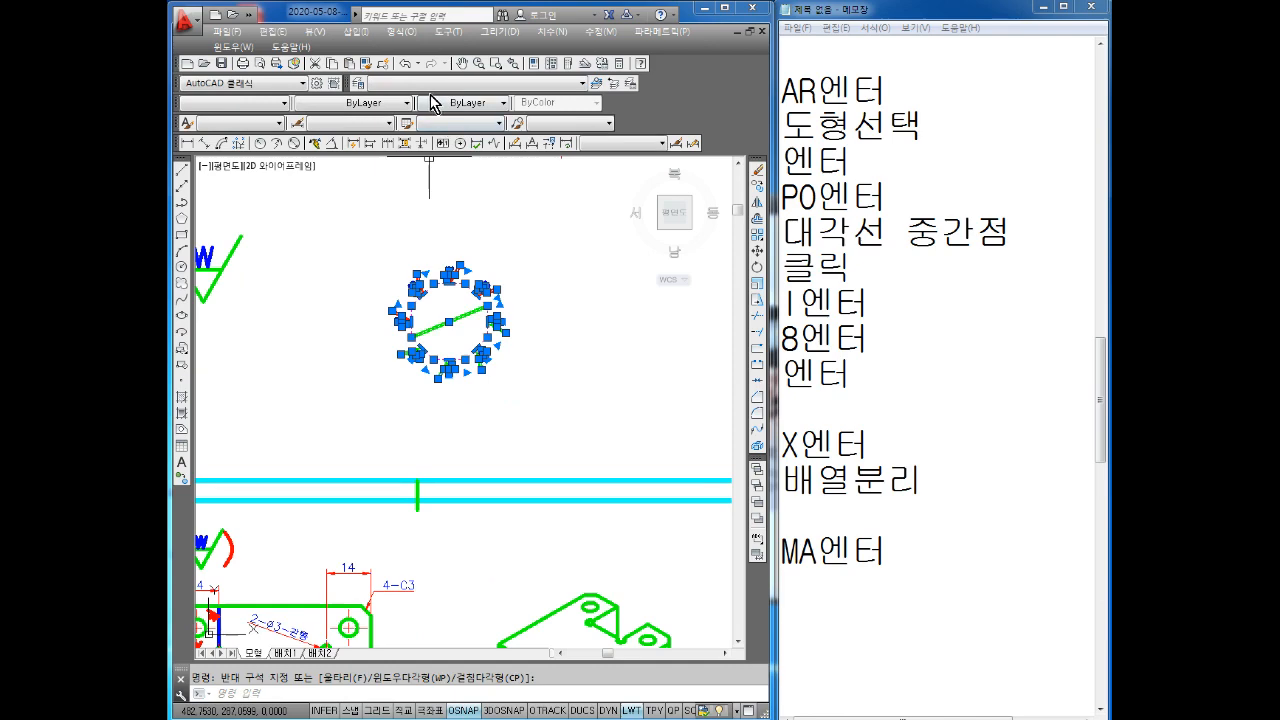
{"action": "left_click", "coordinate": [258, 104]}
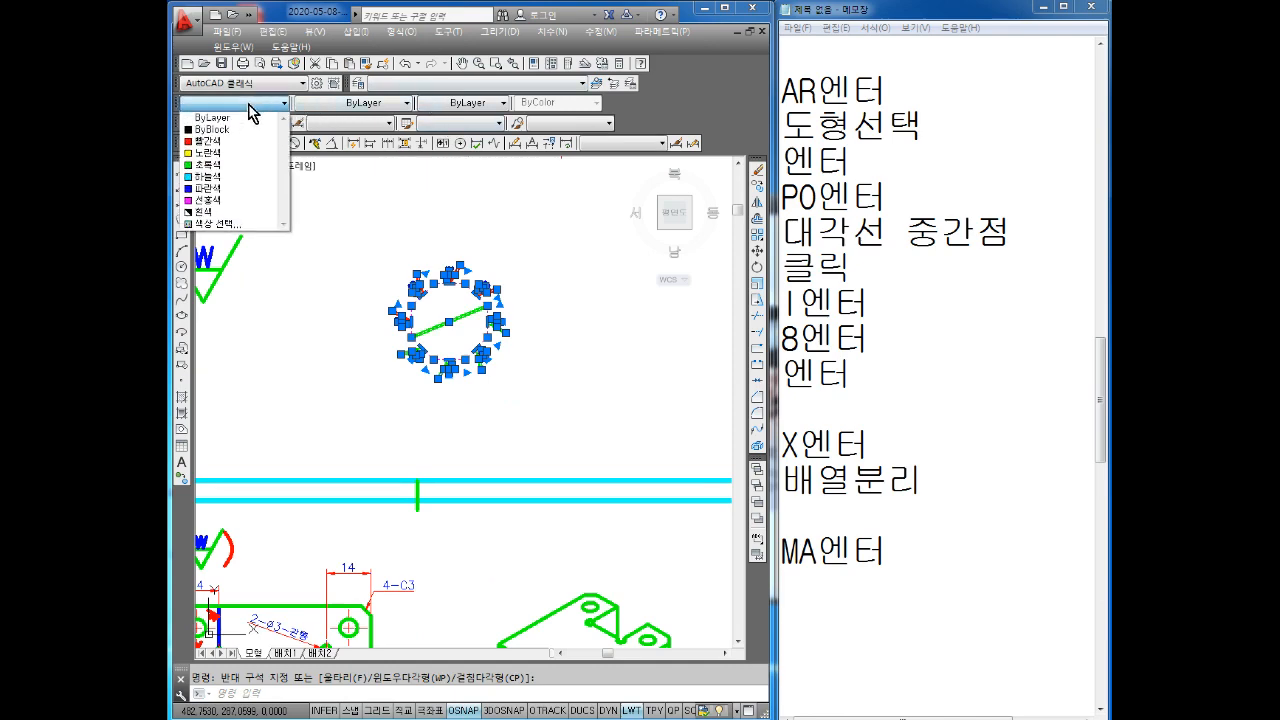
{"action": "left_click", "coordinate": [222, 140]}
{"action": "key", "text": "Escape"}
- Create a new drawing from the 레이어 치수설정 template and look over the sheets it contains
{"action": "scroll", "coordinate": [528, 403], "scroll_direction": "down", "scroll_amount": 2}
{"action": "scroll", "coordinate": [523, 357], "scroll_direction": "down", "scroll_amount": 5}
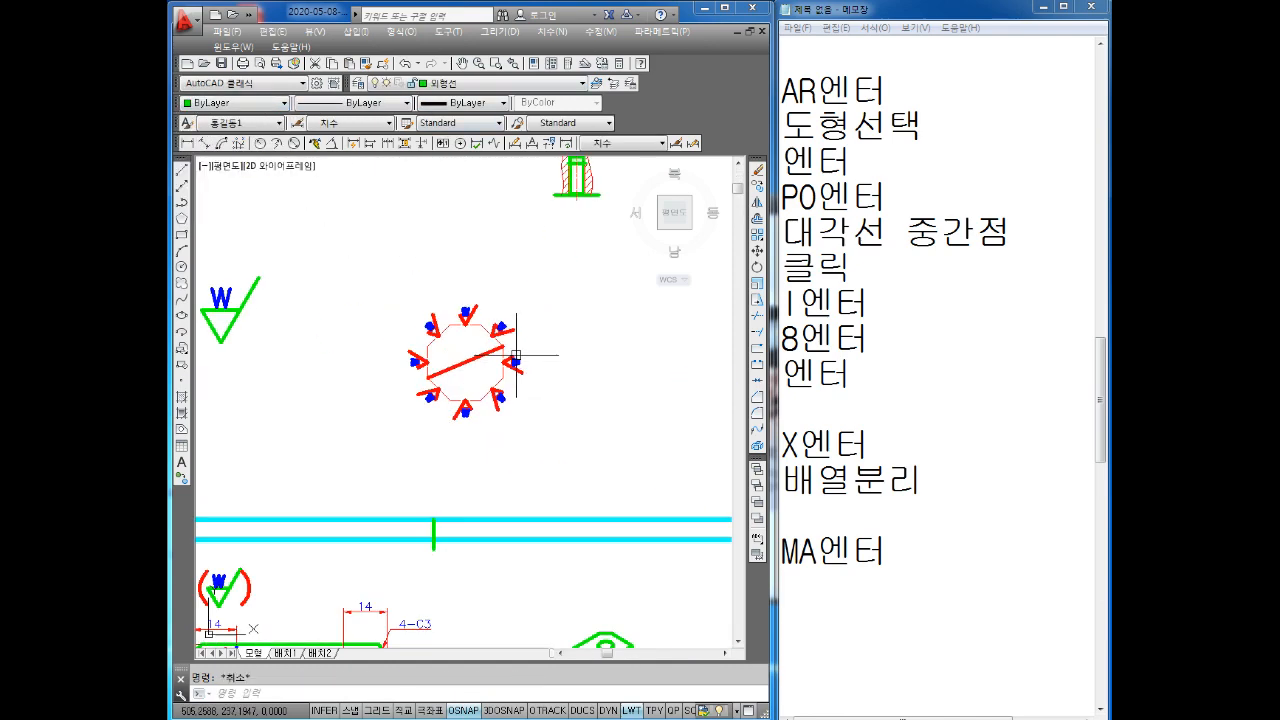
{"action": "middle_click_drag", "start_coordinate": [567, 316], "coordinate": [503, 352]}
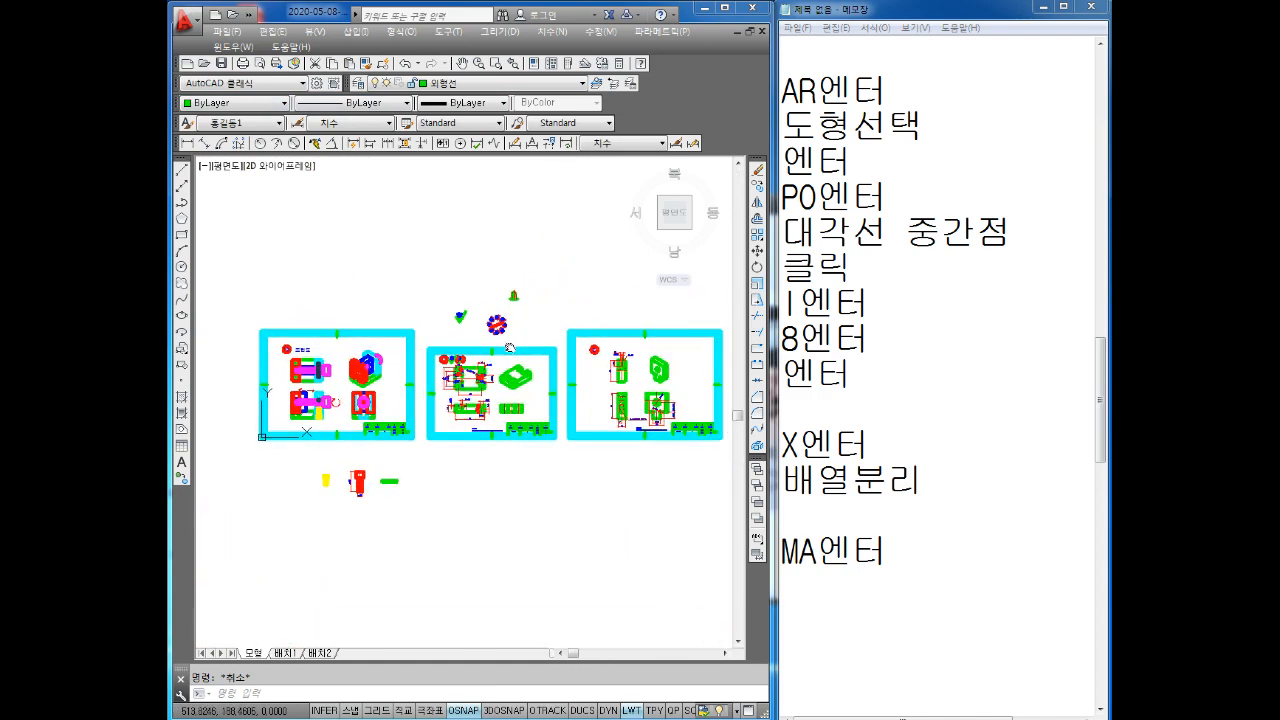
{"action": "left_click", "coordinate": [227, 31]}
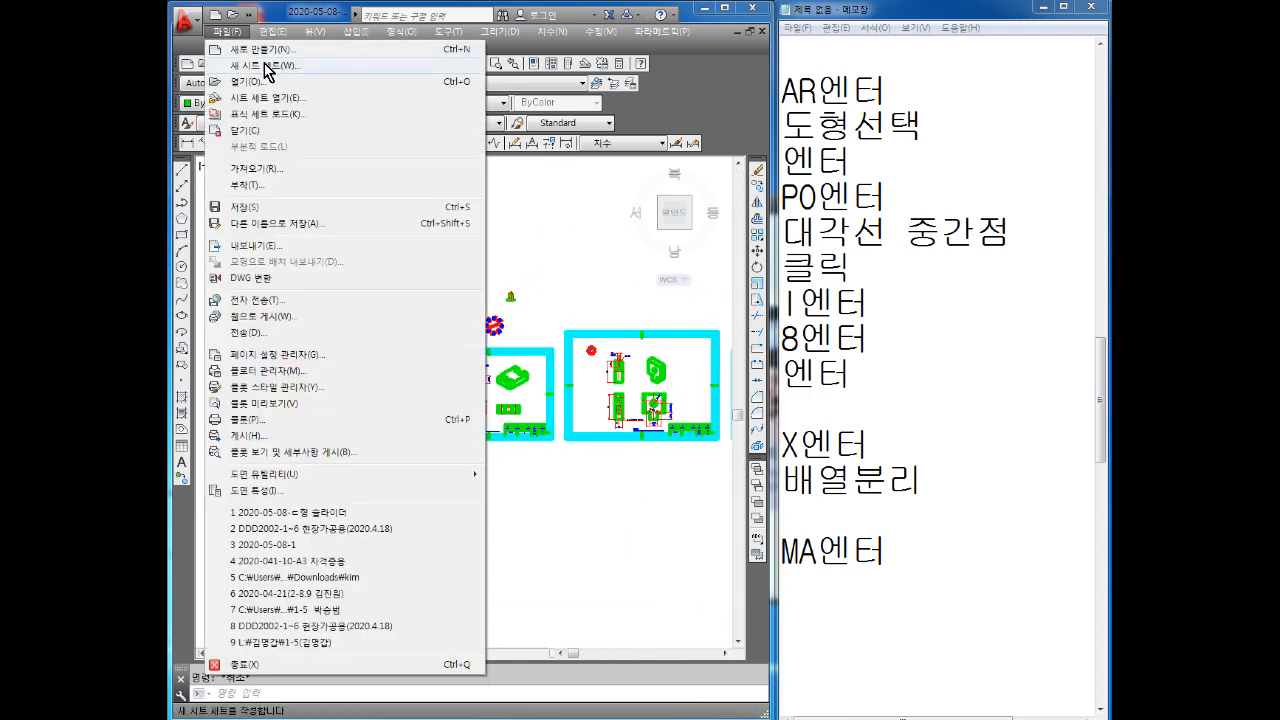
{"action": "left_click", "coordinate": [262, 50]}
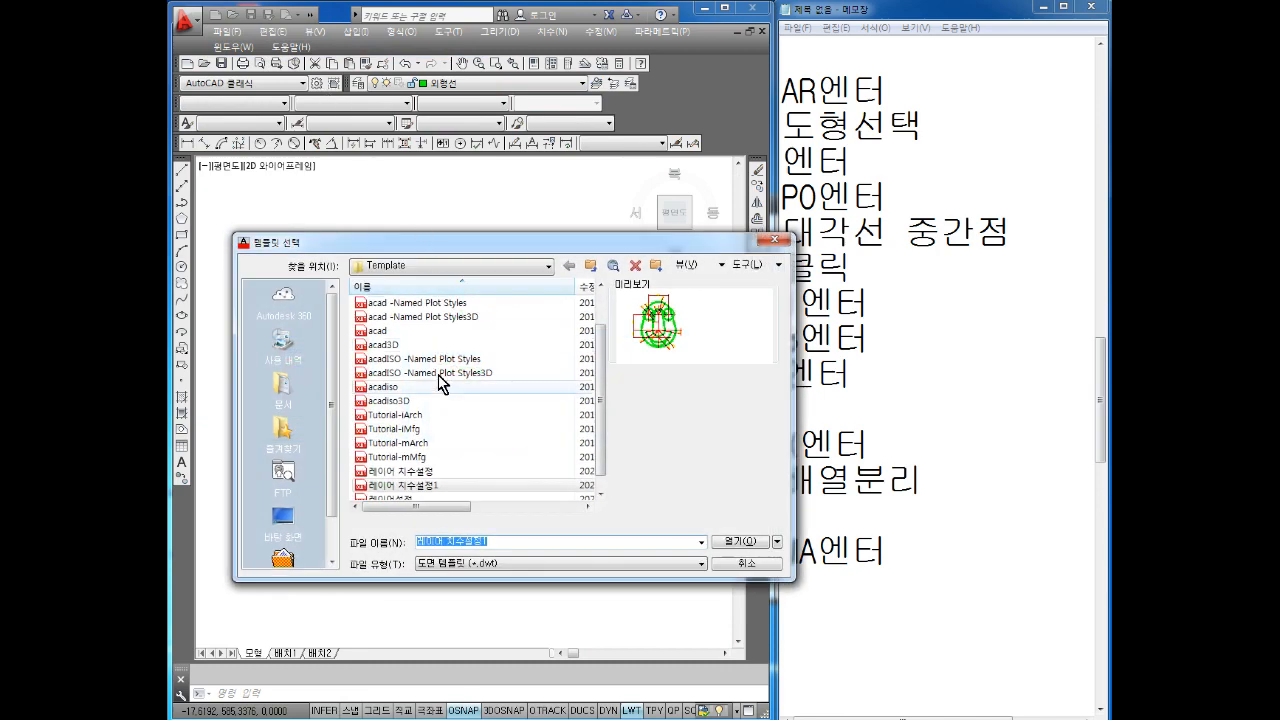
{"action": "left_click", "coordinate": [429, 418]}
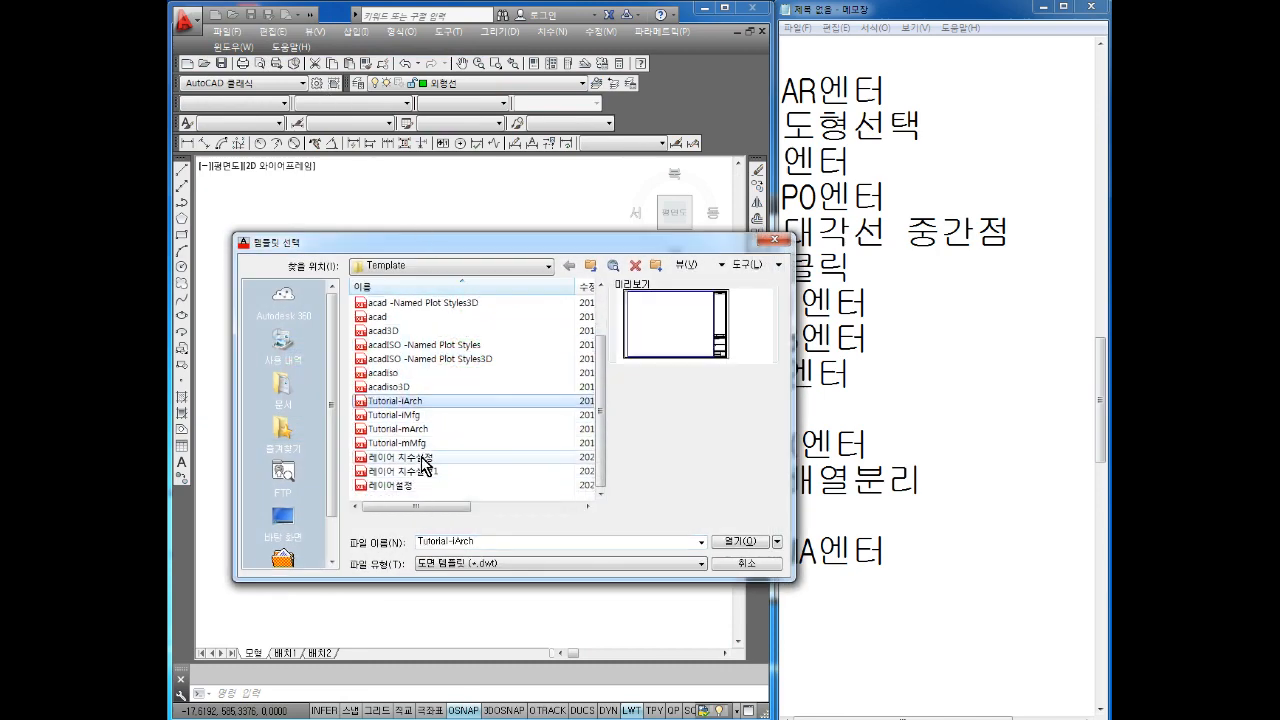
{"action": "double_click", "coordinate": [425, 463]}
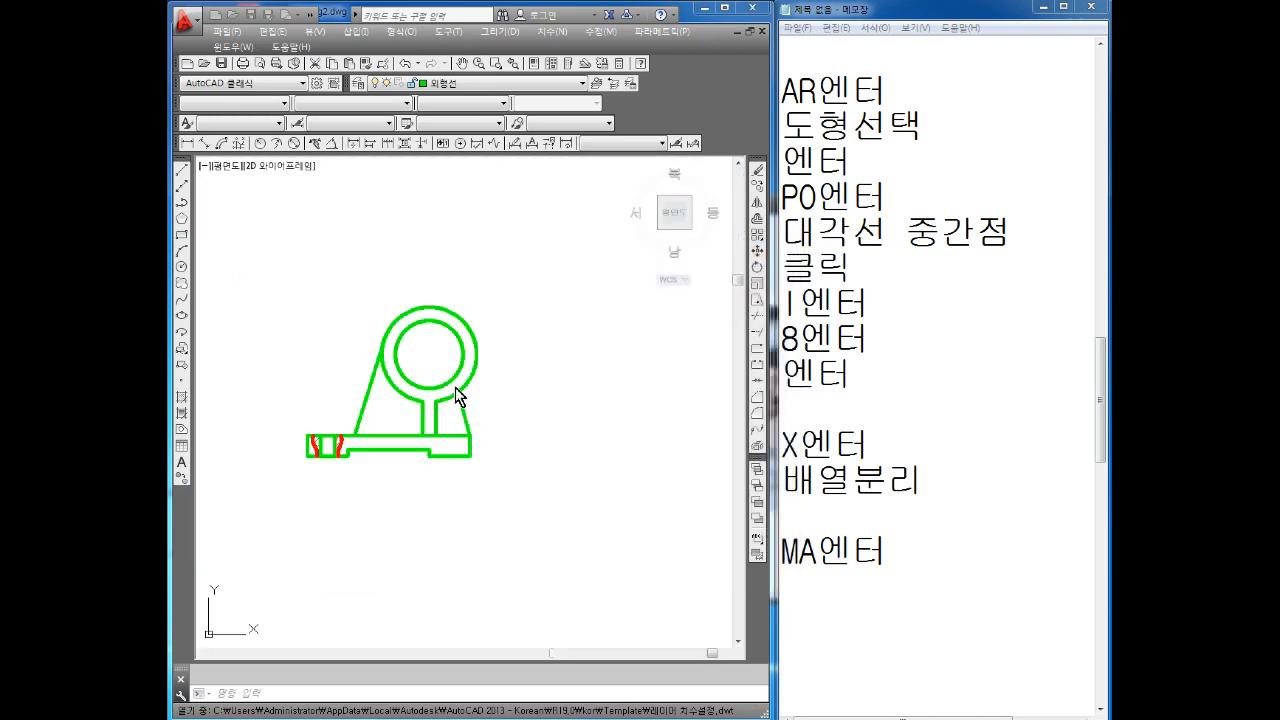
{"action": "scroll", "coordinate": [457, 400], "scroll_direction": "down", "scroll_amount": 5}
{"action": "scroll", "coordinate": [510, 406], "scroll_direction": "down", "scroll_amount": 6}
{"action": "scroll", "coordinate": [491, 408], "scroll_direction": "up", "scroll_amount": 4}
{"action": "scroll", "coordinate": [491, 409], "scroll_direction": "down", "scroll_amount": 8}
{"action": "middle_click_drag", "start_coordinate": [536, 420], "coordinate": [566, 426]}
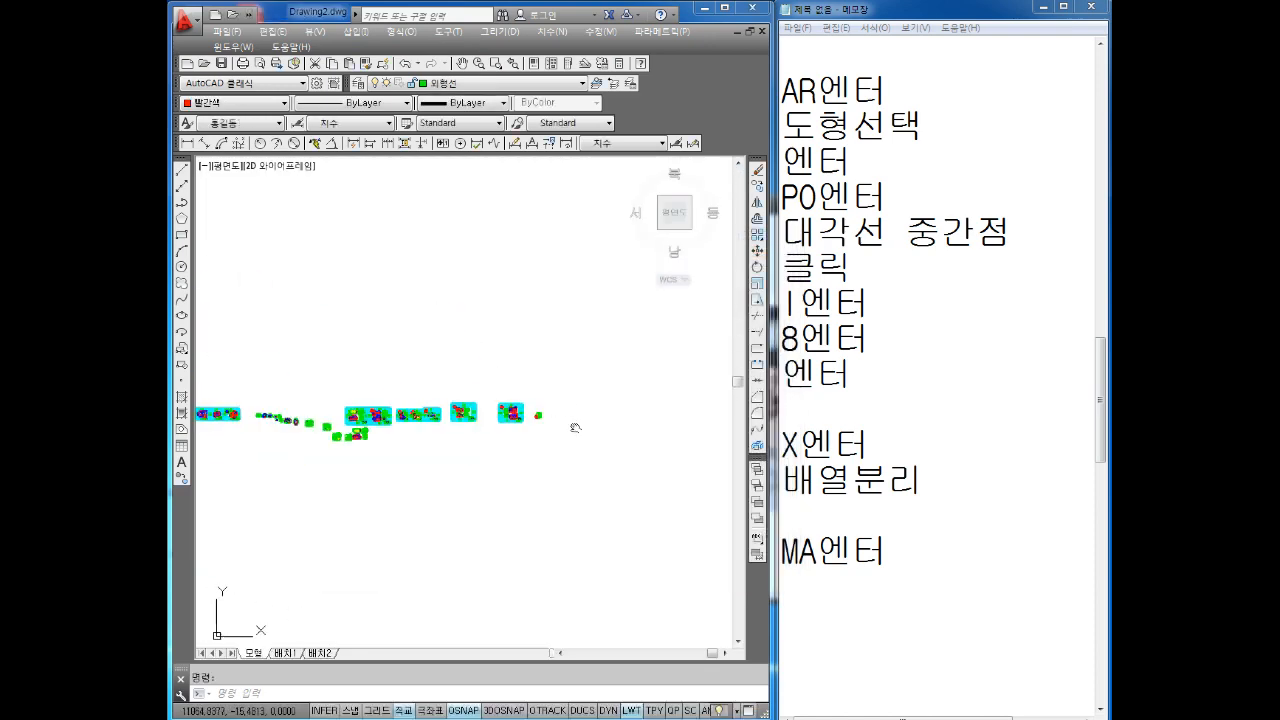
{"action": "middle_click_drag", "start_coordinate": [456, 405], "coordinate": [563, 392]}
- Create another new drawing from the 레이어 치수설정1 template
{"action": "left_click", "coordinate": [227, 31]}
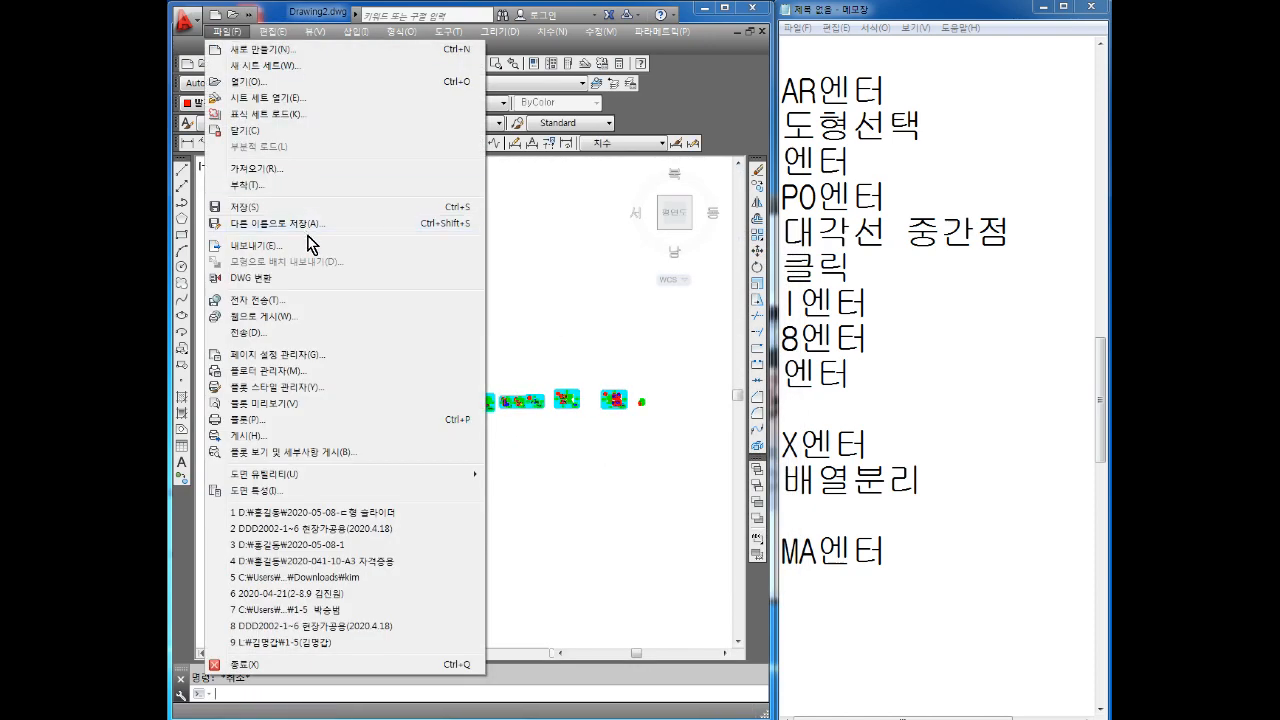
{"action": "left_click", "coordinate": [255, 49]}
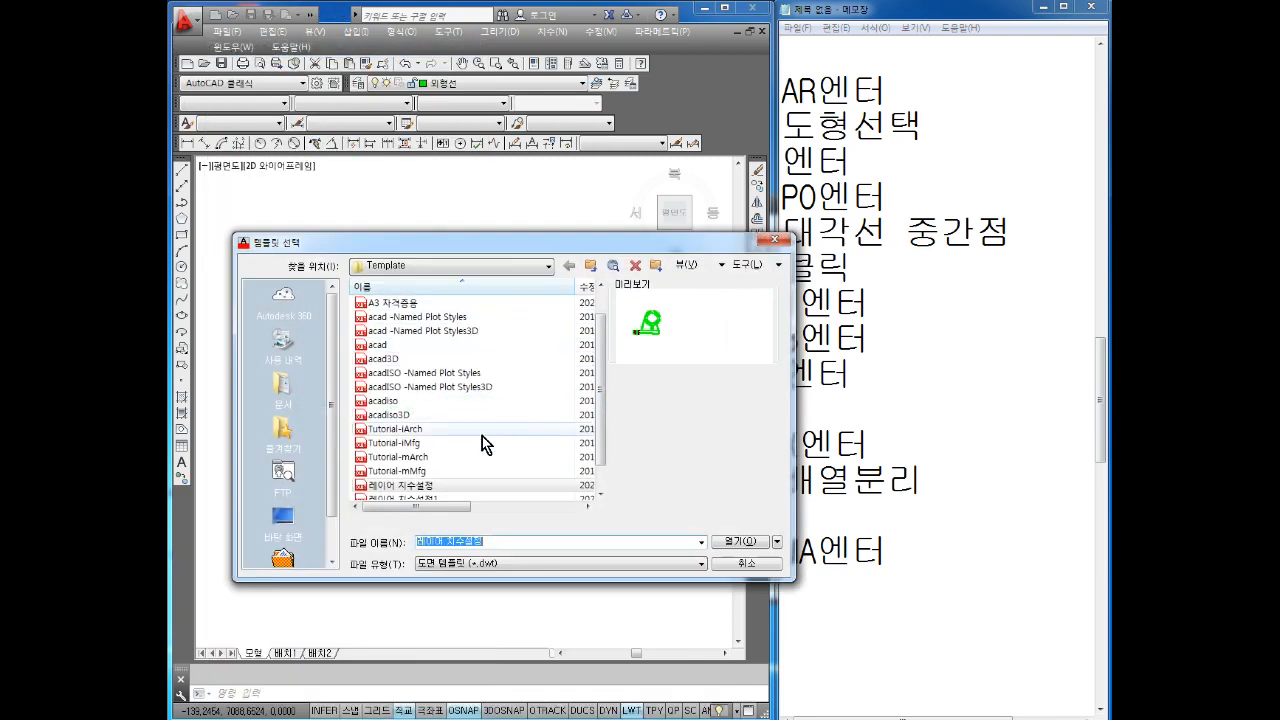
{"action": "left_click", "coordinate": [443, 431]}
{"action": "scroll", "coordinate": [443, 431], "scroll_direction": "down", "scroll_amount": 1}
{"action": "double_click", "coordinate": [430, 473]}
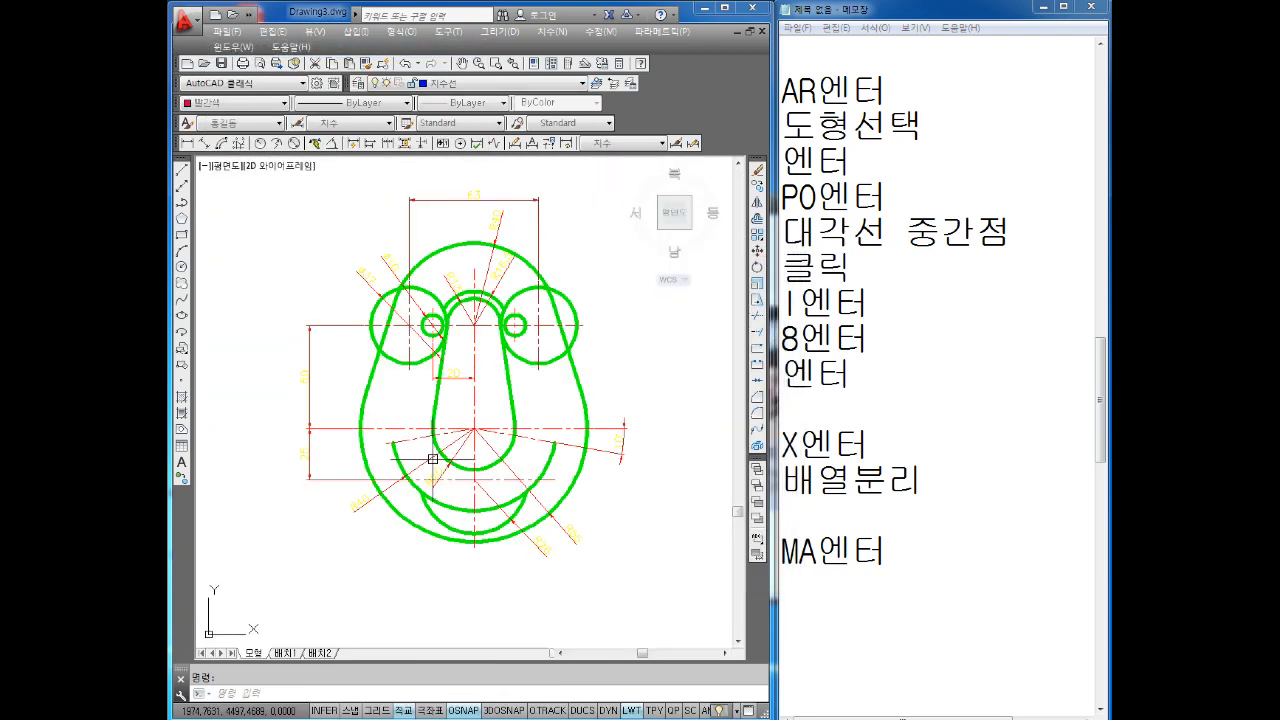
{"action": "scroll", "coordinate": [430, 443], "scroll_direction": "down", "scroll_amount": 6}
{"action": "mouse_move", "coordinate": [423, 445]}
{"action": "middle_mouse_down"}
{"action": "mouse_move", "coordinate": [571, 454]}
{"action": "mouse_move", "coordinate": [617, 420]}
{"action": "middle_mouse_up"}
{"action": "key", "text": "Escape"}
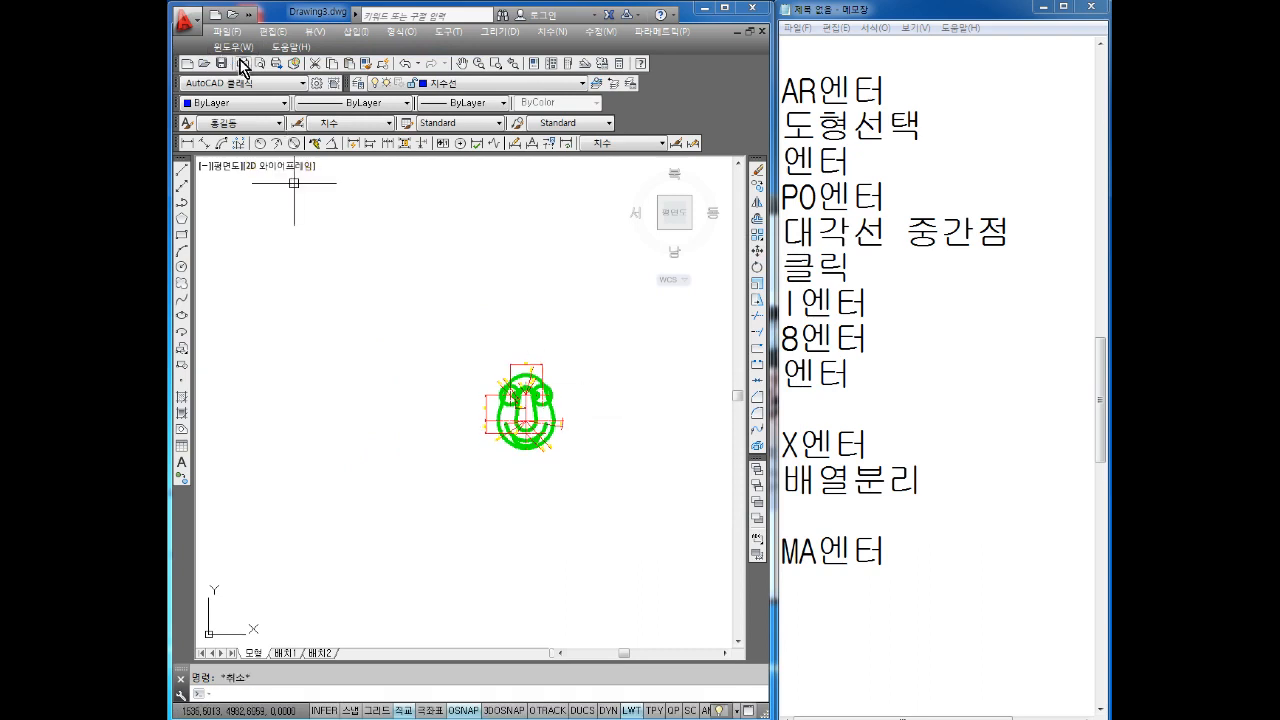
- Return to Drawing2 and erase the dimensioned part inside the first title frame, keeping the border and title block
{"action": "left_click", "coordinate": [228, 47]}
{"action": "left_click", "coordinate": [227, 46]}
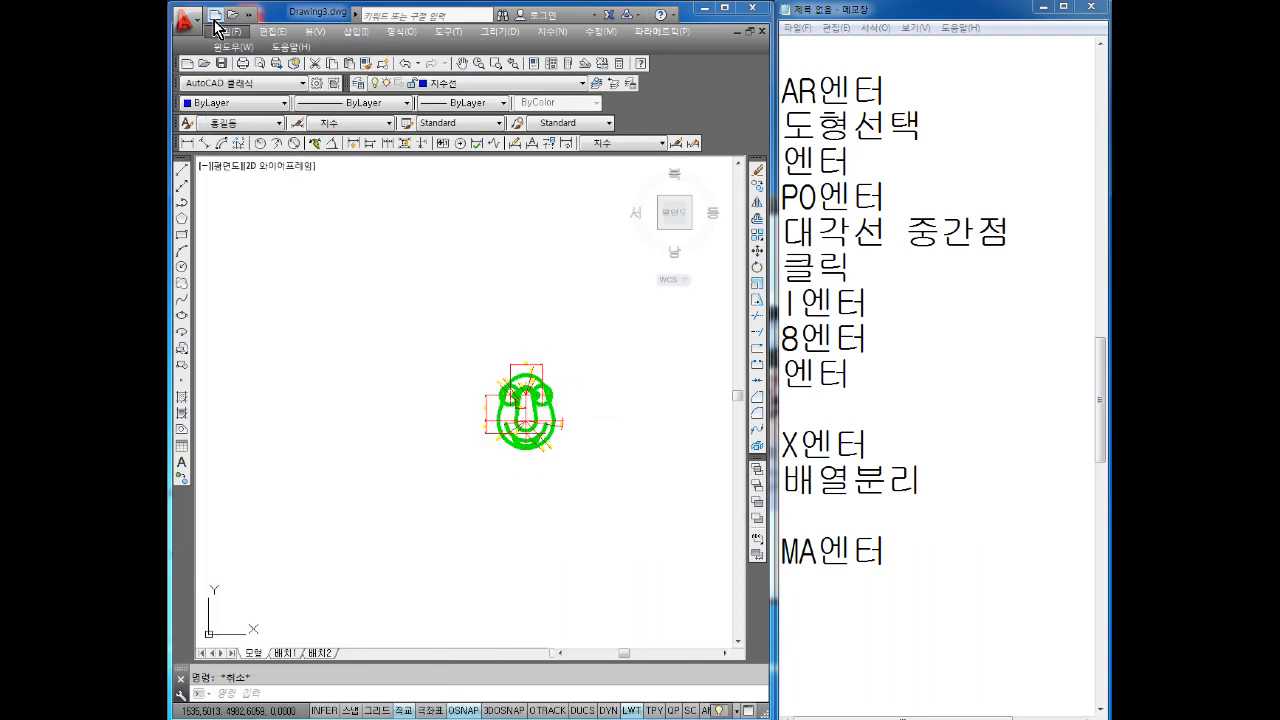
{"action": "key", "text": "ctrl+Tab"}
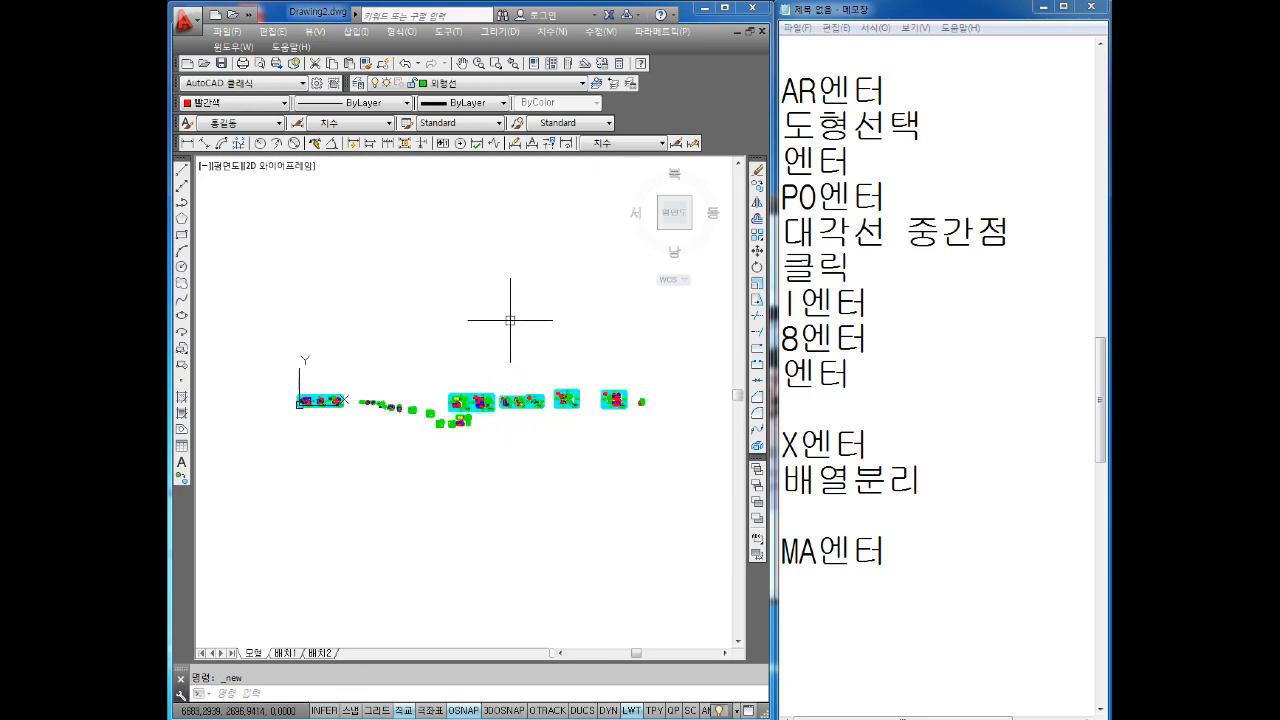
{"action": "scroll", "coordinate": [407, 410], "scroll_direction": "up", "scroll_amount": 10}
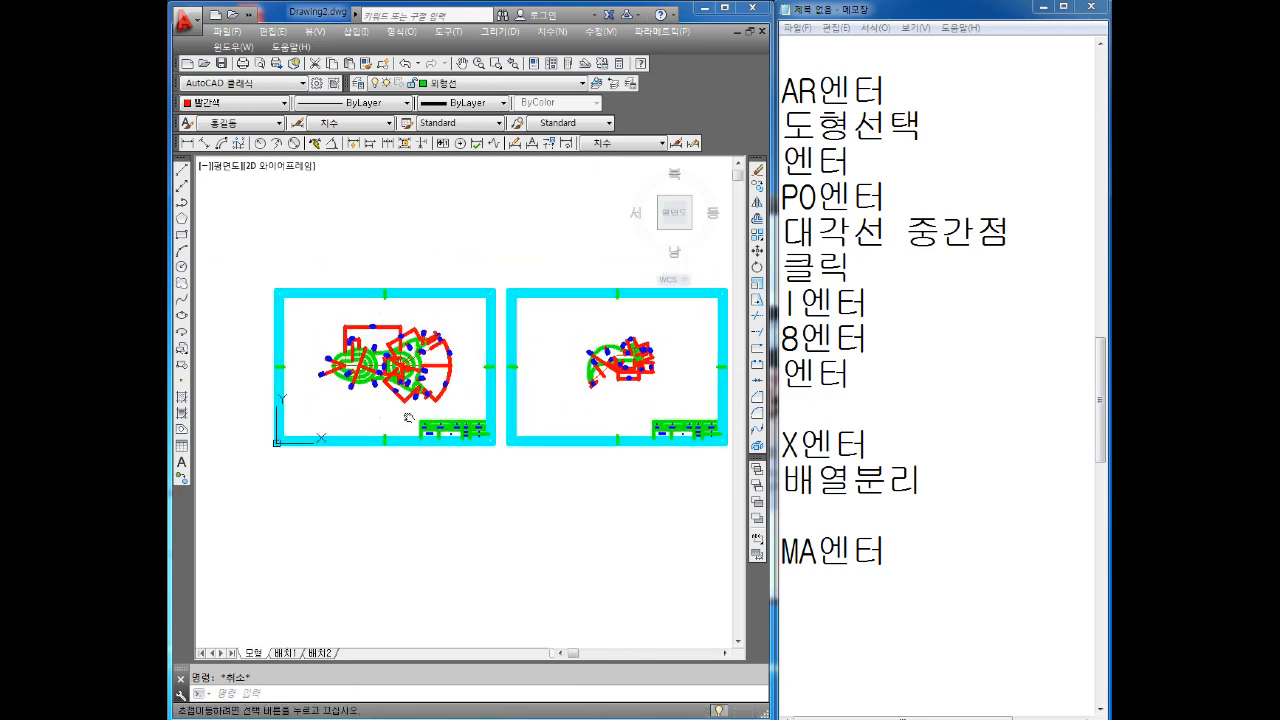
{"action": "middle_click_drag", "start_coordinate": [367, 381], "coordinate": [363, 413]}
{"action": "left_click", "coordinate": [588, 277]}
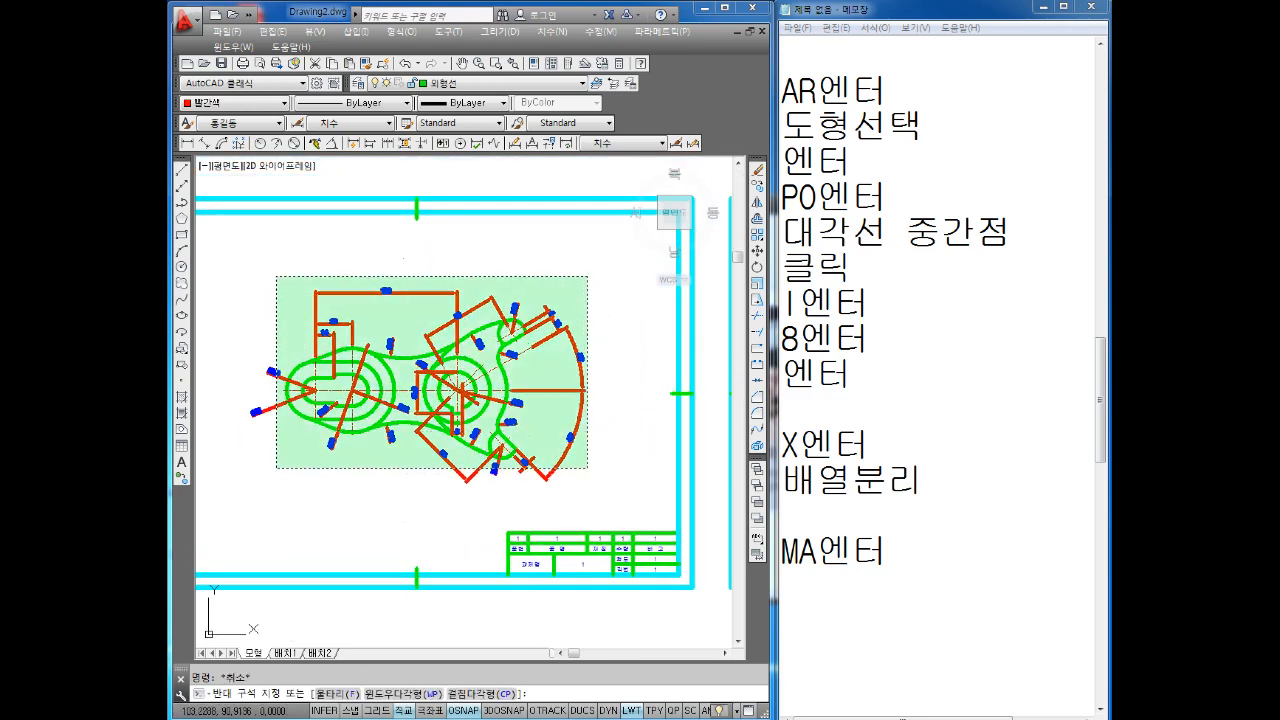
{"action": "left_click", "coordinate": [252, 486]}
{"action": "key", "text": "Delete"}
{"action": "middle_click_drag", "start_coordinate": [282, 456], "coordinate": [359, 461]}
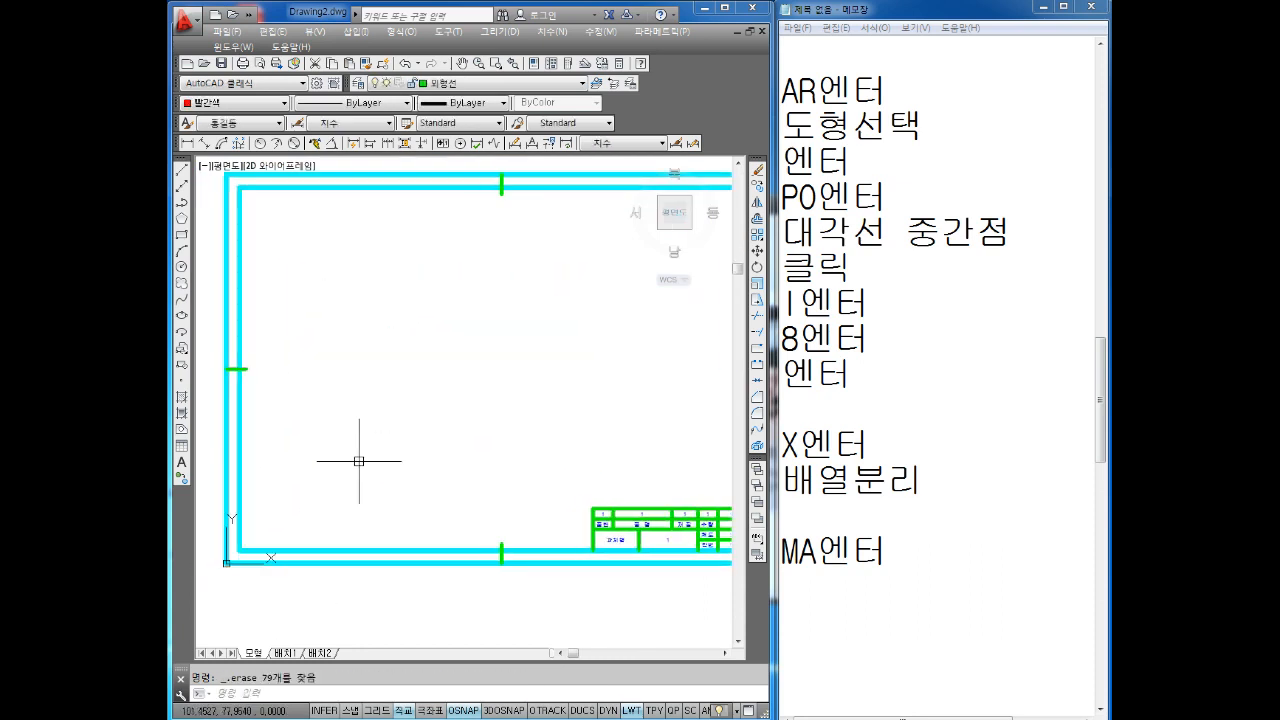
- Copy the red octagon symbol group from the 2020-05-08 drawing into Drawing2, outside the empty frame's upper-left corner
{"action": "scroll", "coordinate": [621, 408], "scroll_direction": "down", "scroll_amount": 5}
{"action": "mouse_move", "coordinate": [522, 401]}
{"action": "middle_mouse_down"}
{"action": "mouse_move", "coordinate": [489, 395]}
{"action": "mouse_move", "coordinate": [406, 312]}
{"action": "middle_mouse_up"}
{"action": "key", "text": "ctrl+Tab"}
{"action": "scroll", "coordinate": [495, 325], "scroll_direction": "up", "scroll_amount": 9}
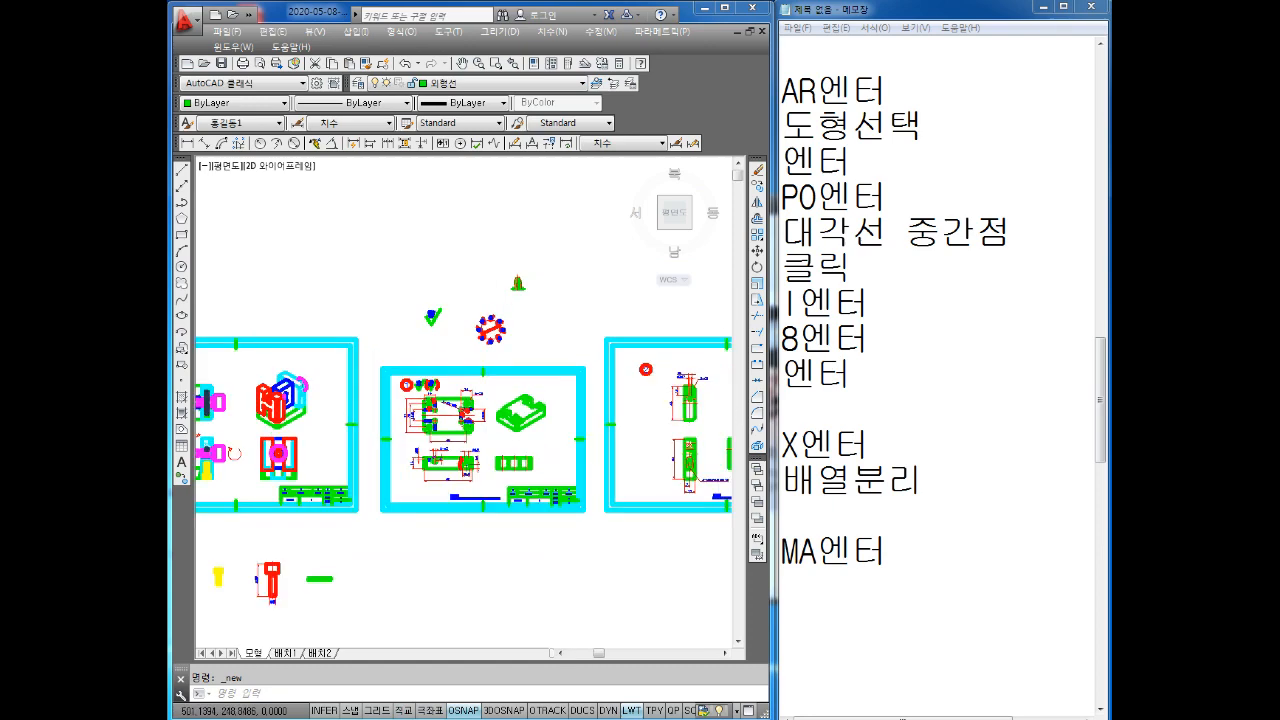
{"action": "left_click", "coordinate": [522, 274]}
{"action": "left_click", "coordinate": [332, 488]}
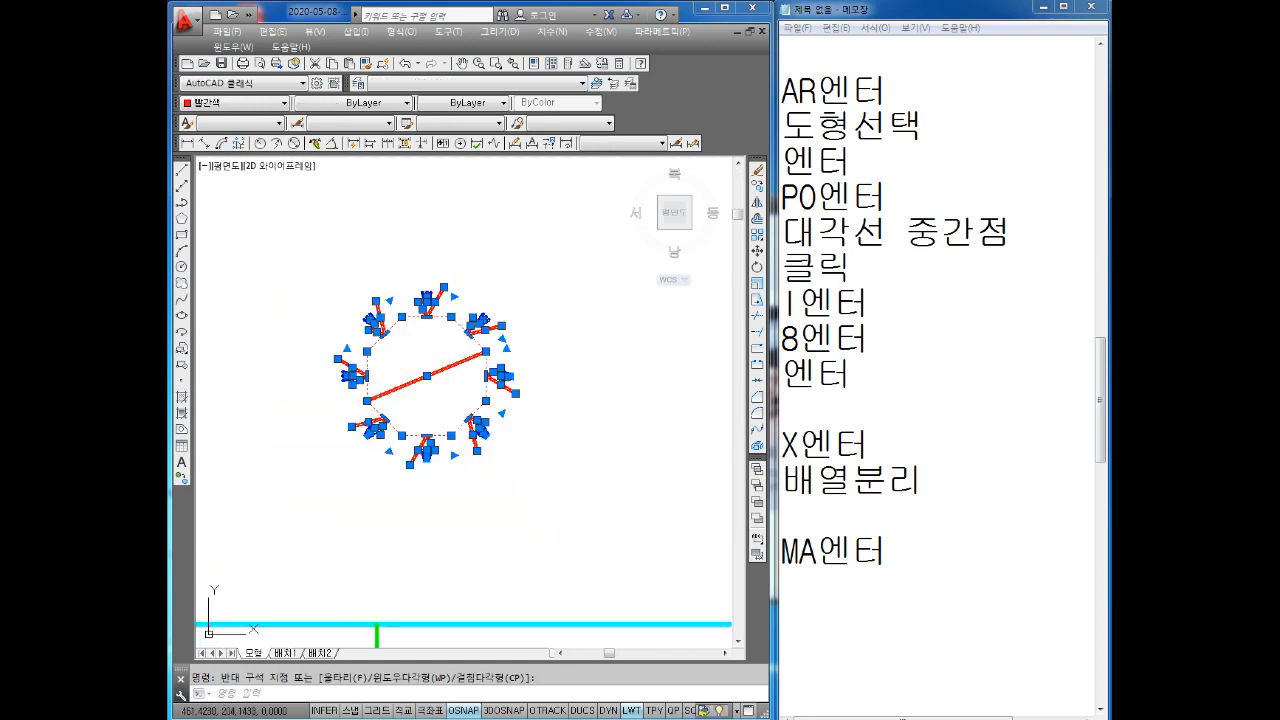
{"action": "key", "text": "ctrl+c"}
{"action": "key", "text": "ctrl+Tab"}
{"action": "key", "text": "ctrl+v"}
{"action": "middle_click_drag", "start_coordinate": [400, 343], "coordinate": [367, 434]}
{"action": "left_click", "coordinate": [421, 264]}
{"action": "key", "text": "Escape"}
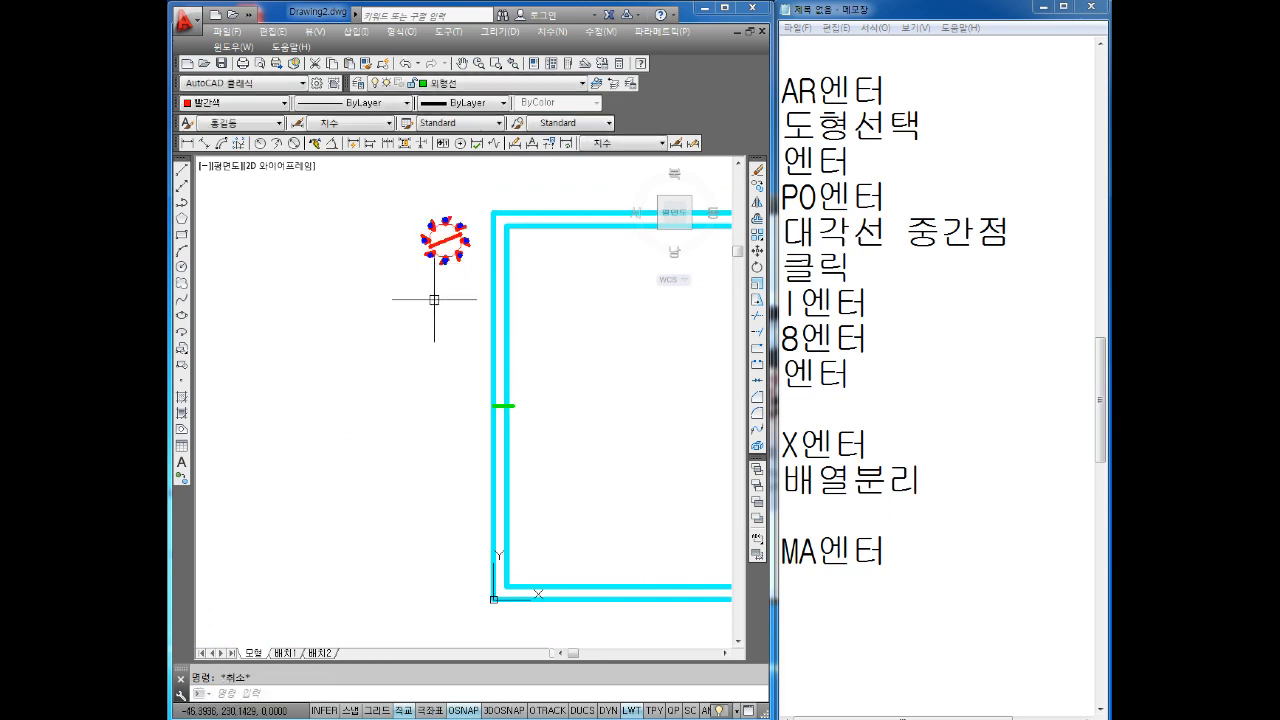
- Copy the circled number 1 with its X and W surface finish symbols from the 2020-05-08 drawing into the upper-left inside of Drawing2's empty frame
{"action": "scroll", "coordinate": [237, 300], "scroll_direction": "down", "scroll_amount": 2}
{"action": "mouse_move", "coordinate": [480, 363]}
{"action": "middle_mouse_down"}
{"action": "mouse_move", "coordinate": [408, 357]}
{"action": "mouse_move", "coordinate": [363, 398]}
{"action": "middle_mouse_up"}
{"action": "scroll", "coordinate": [264, 300], "scroll_direction": "up", "scroll_amount": 8}
{"action": "scroll", "coordinate": [510, 404], "scroll_direction": "down", "scroll_amount": 6}
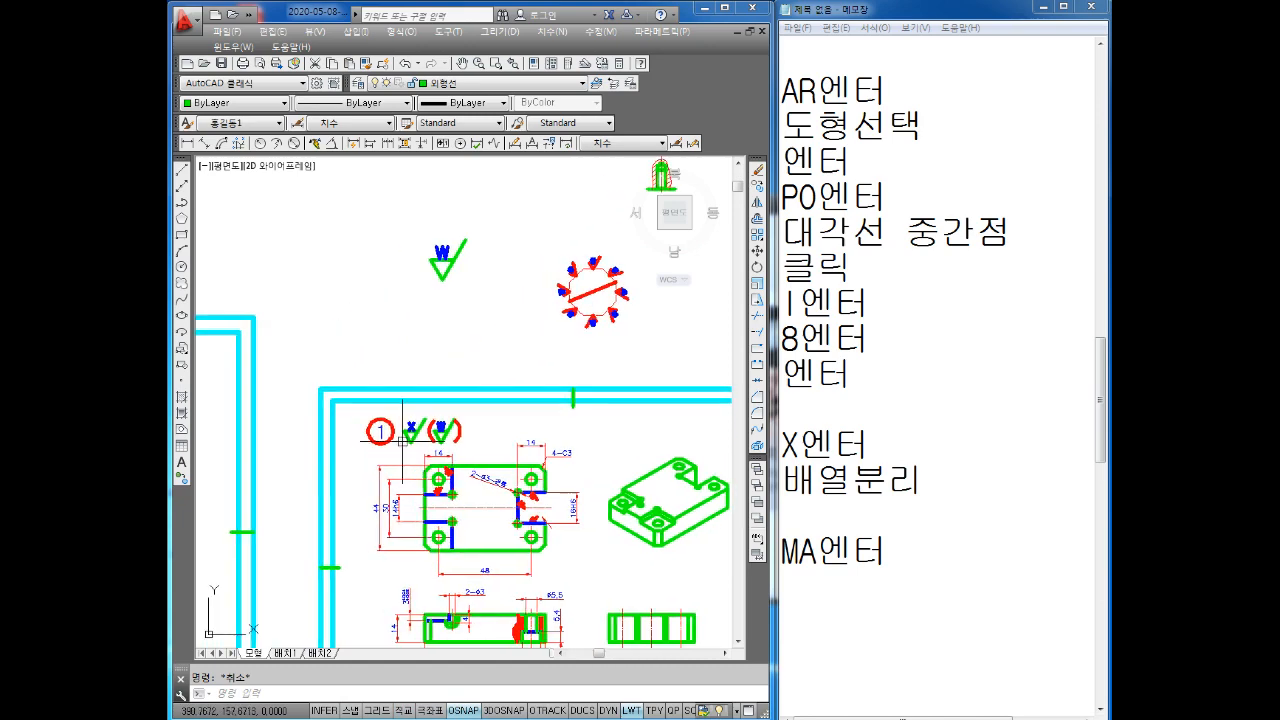
{"action": "scroll", "coordinate": [408, 455], "scroll_direction": "up", "scroll_amount": 3}
{"action": "left_click", "coordinate": [580, 363]}
{"action": "left_click", "coordinate": [285, 469]}
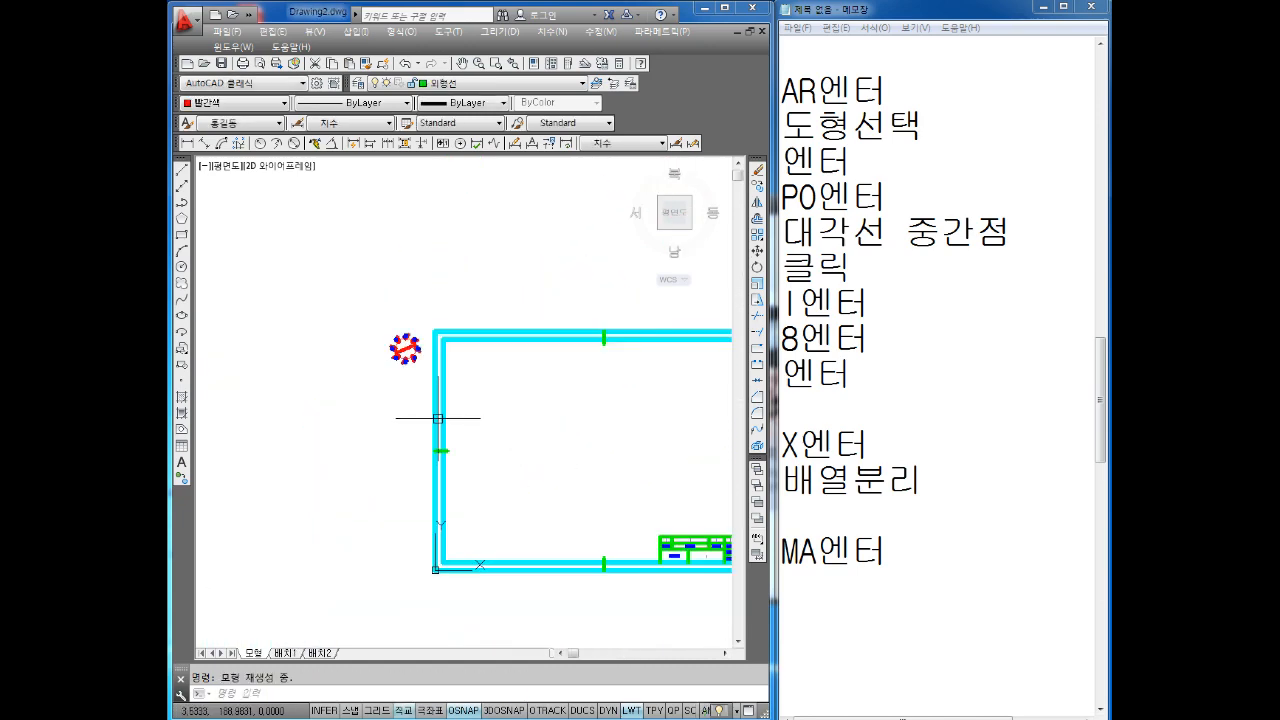
{"action": "key", "text": "ctrl+v"}
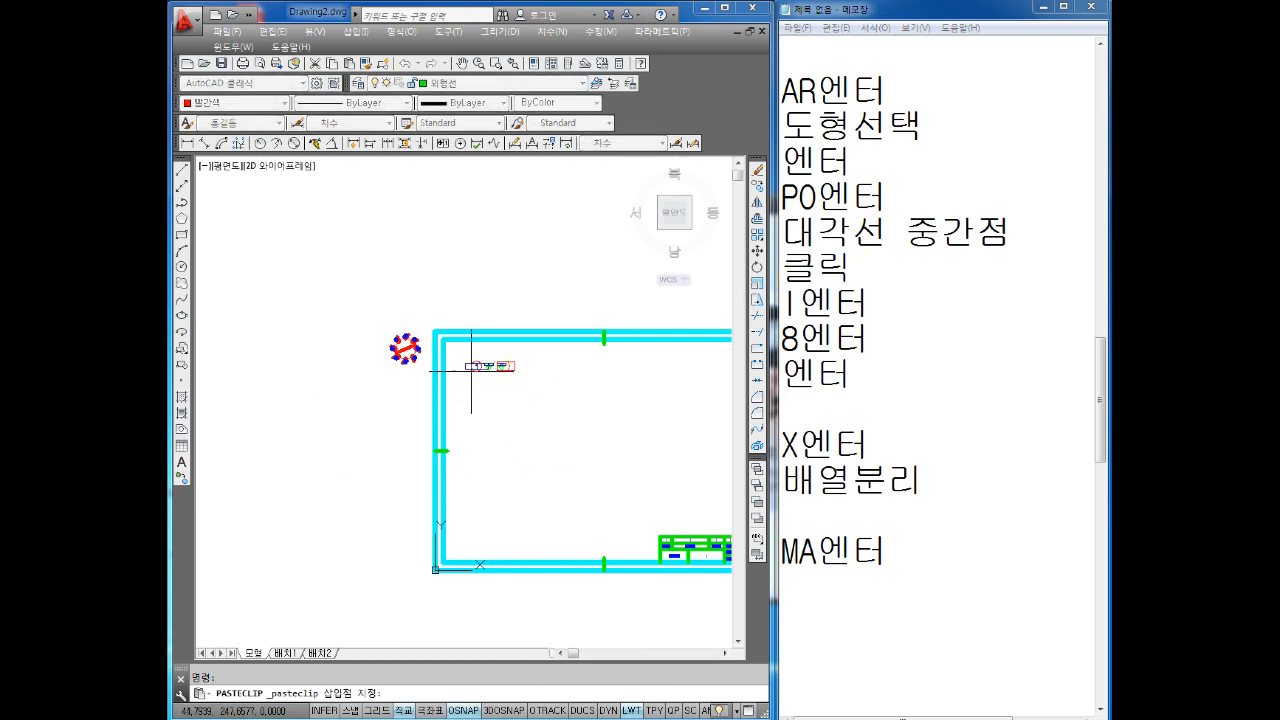
{"action": "key", "text": "Escape"}
{"action": "middle_click_drag", "start_coordinate": [590, 559], "coordinate": [567, 529]}
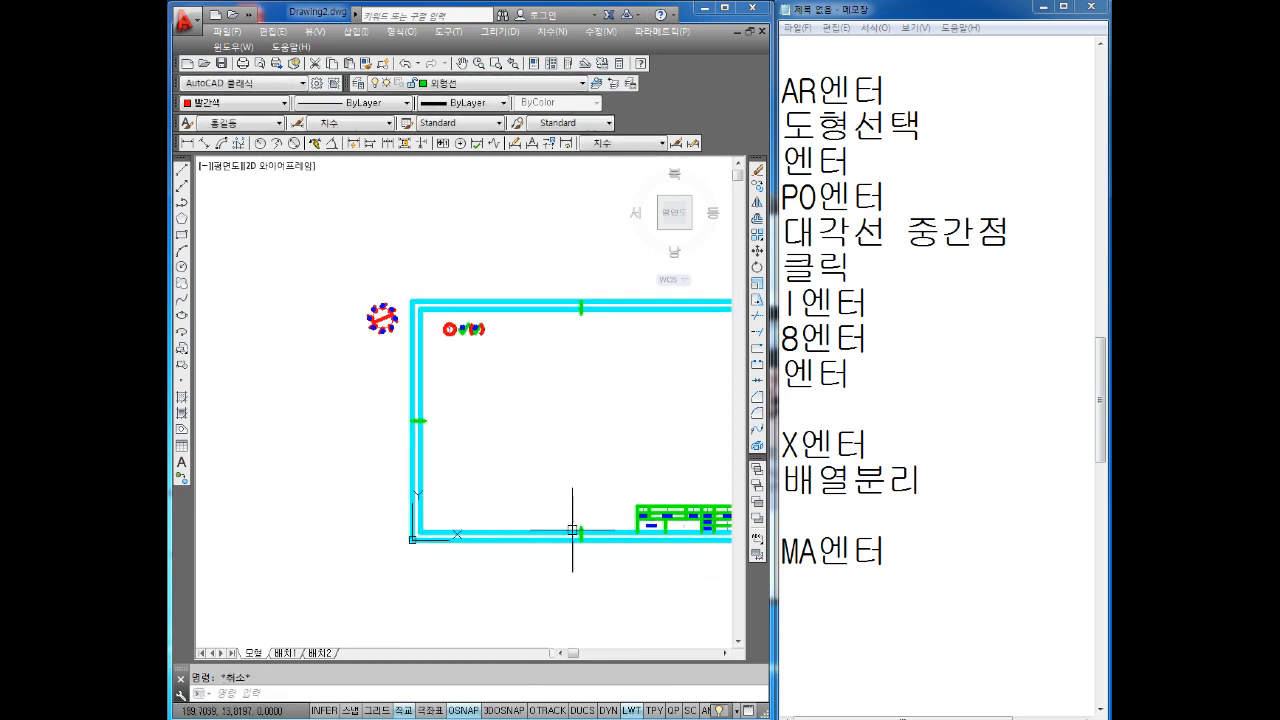
{"action": "scroll", "coordinate": [498, 347], "scroll_direction": "up", "scroll_amount": 5}
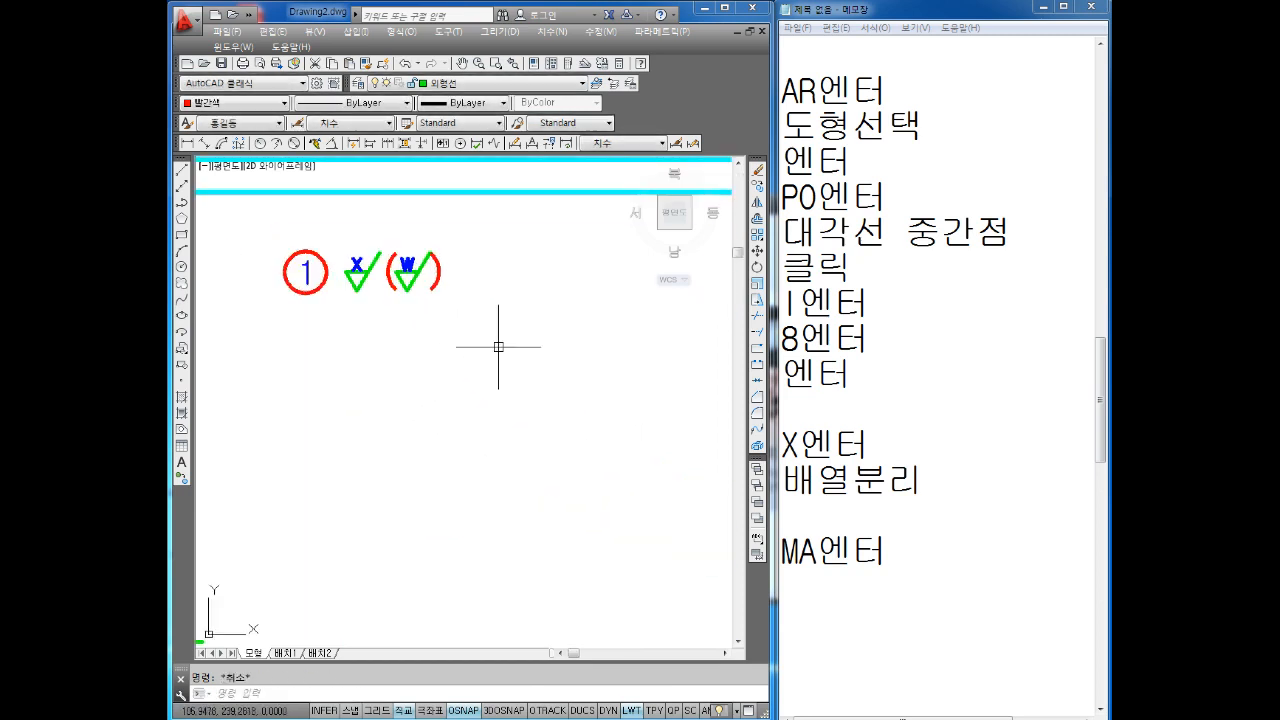
{"action": "middle_click_drag", "start_coordinate": [476, 360], "coordinate": [545, 403]}
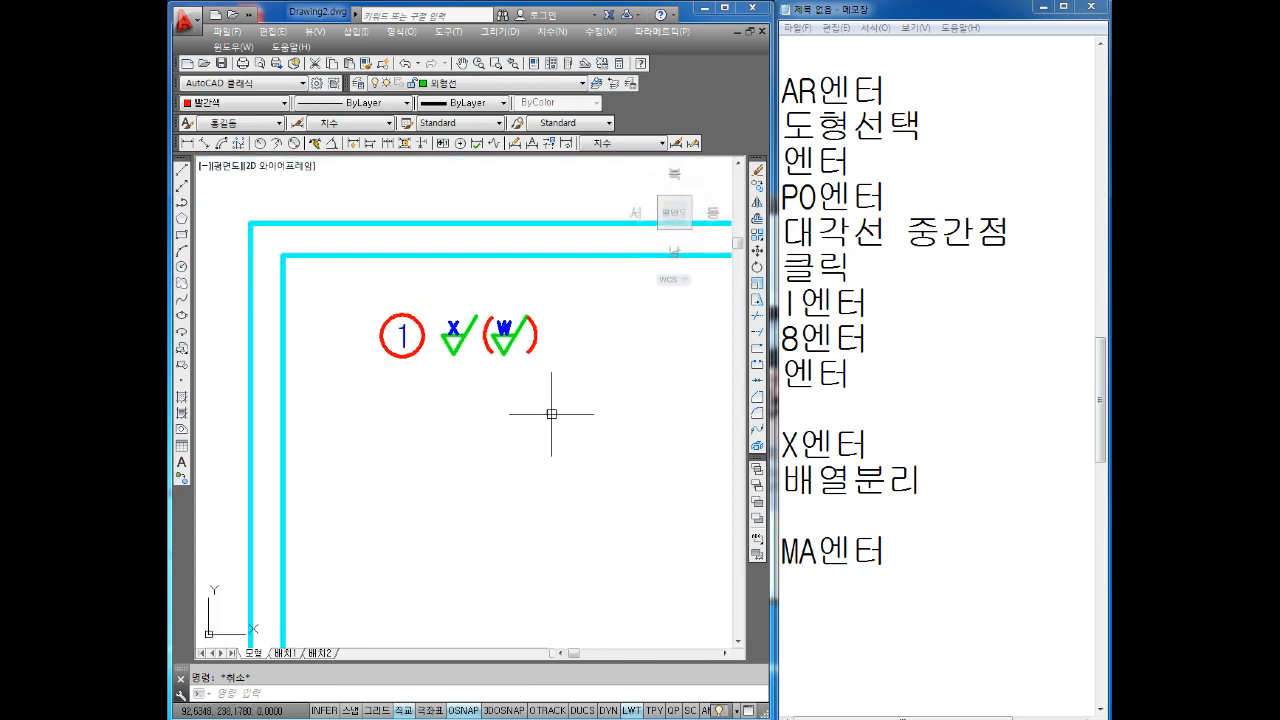
{"action": "mouse_move", "coordinate": [405, 380]}
{"action": "middle_mouse_down"}
{"action": "mouse_move", "coordinate": [540, 406]}
{"action": "mouse_move", "coordinate": [368, 361]}
{"action": "middle_mouse_up"}
{"action": "scroll", "coordinate": [506, 372], "scroll_direction": "down", "scroll_amount": 4}
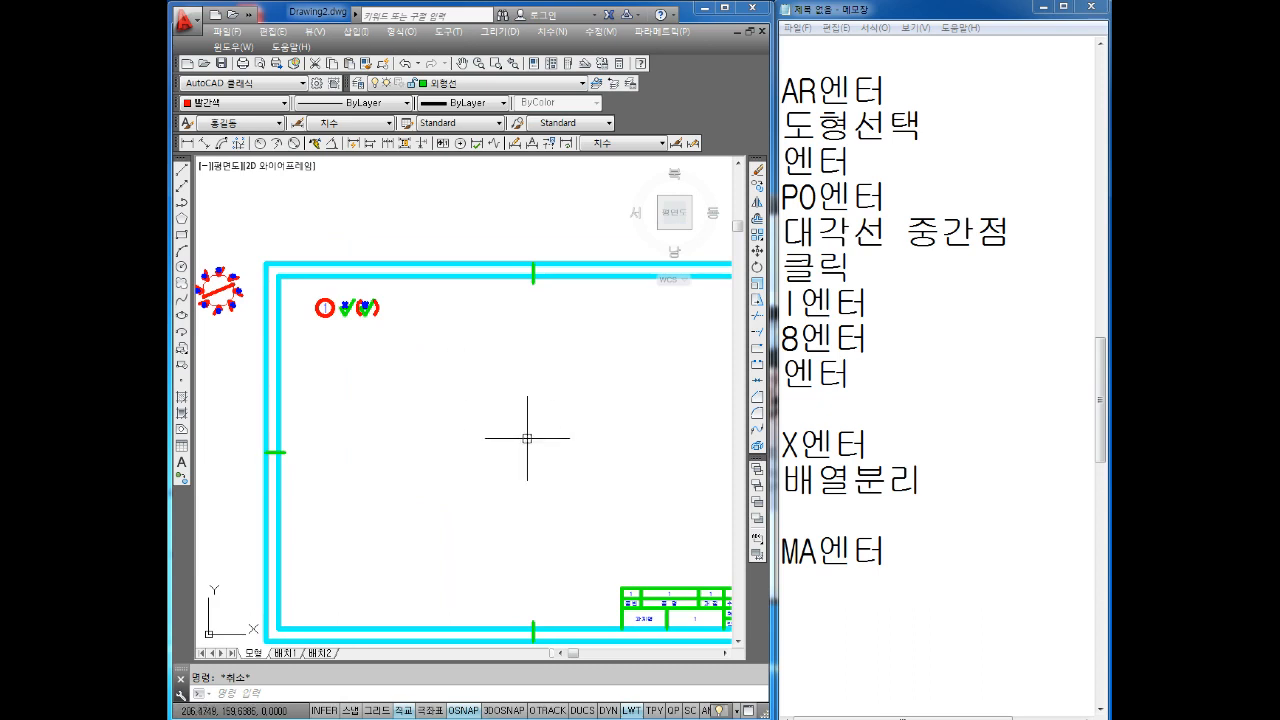
{"action": "scroll", "coordinate": [534, 448], "scroll_direction": "down", "scroll_amount": 2}
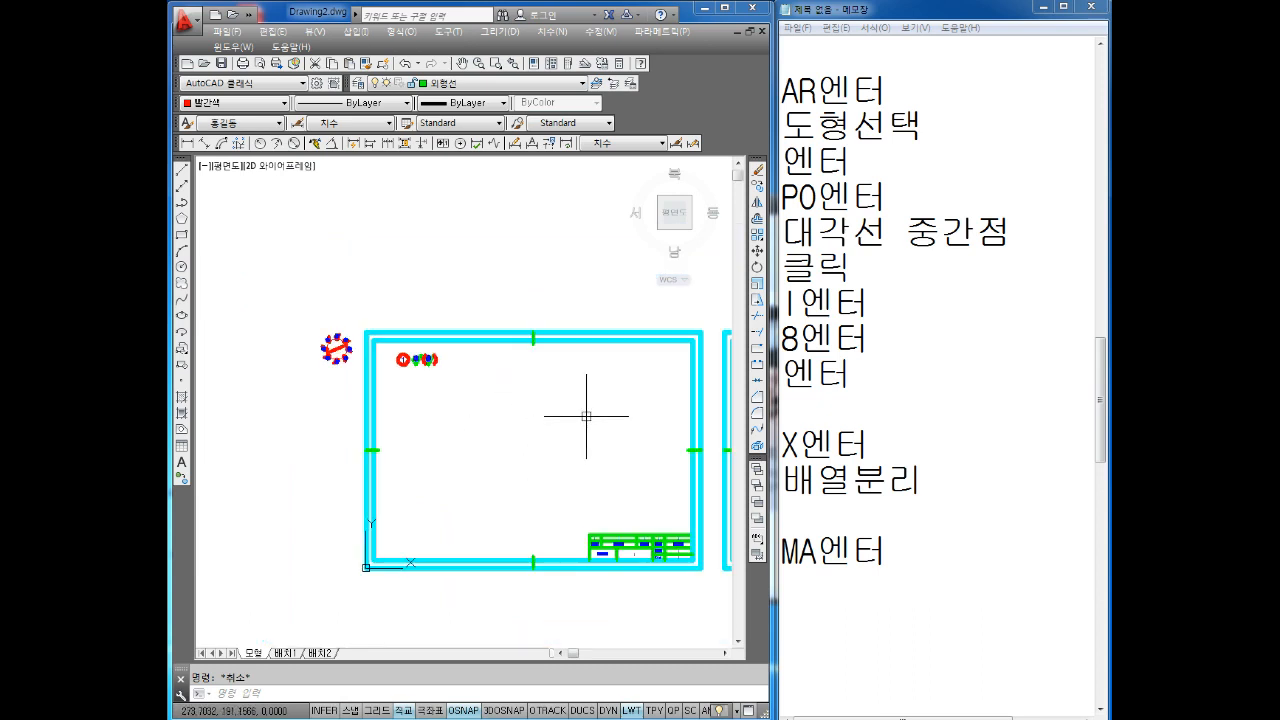
{"action": "scroll", "coordinate": [368, 357], "scroll_direction": "up", "scroll_amount": 6}
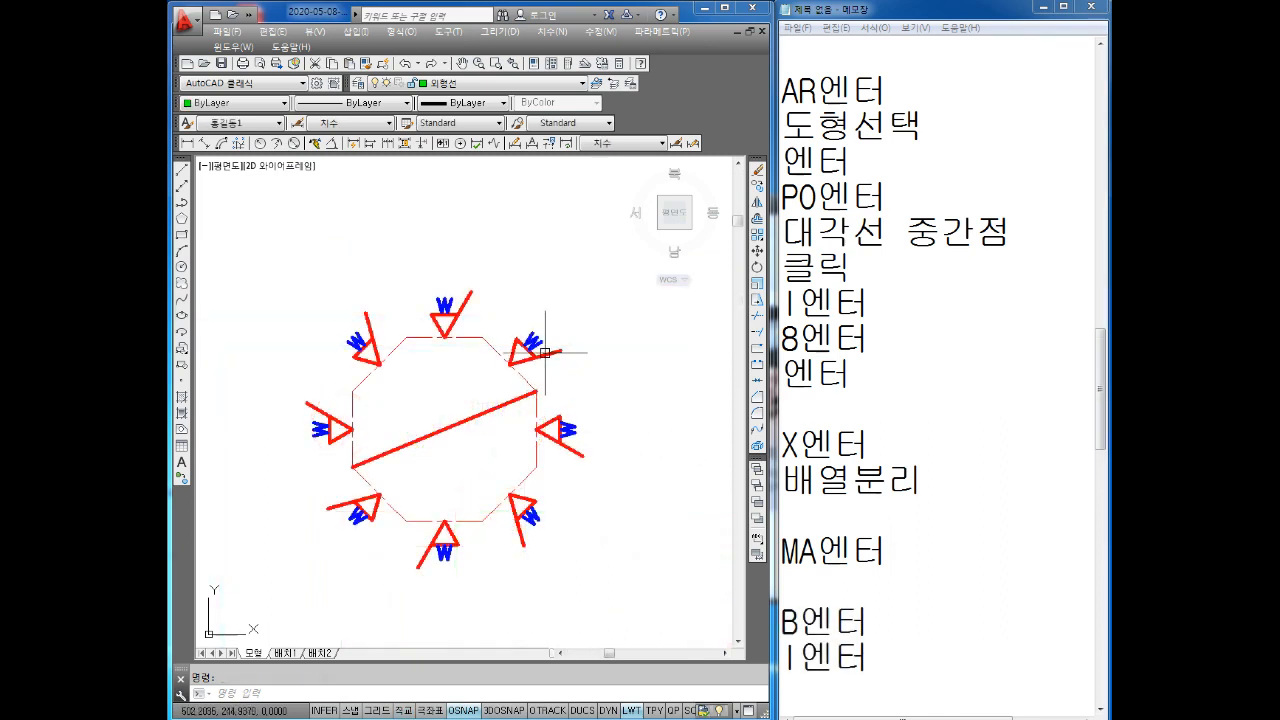
- Switch to the notepad, go back up to the MT notes and highlight the MC (줄맞춤) line
{"action": "left_click", "coordinate": [902, 412]}
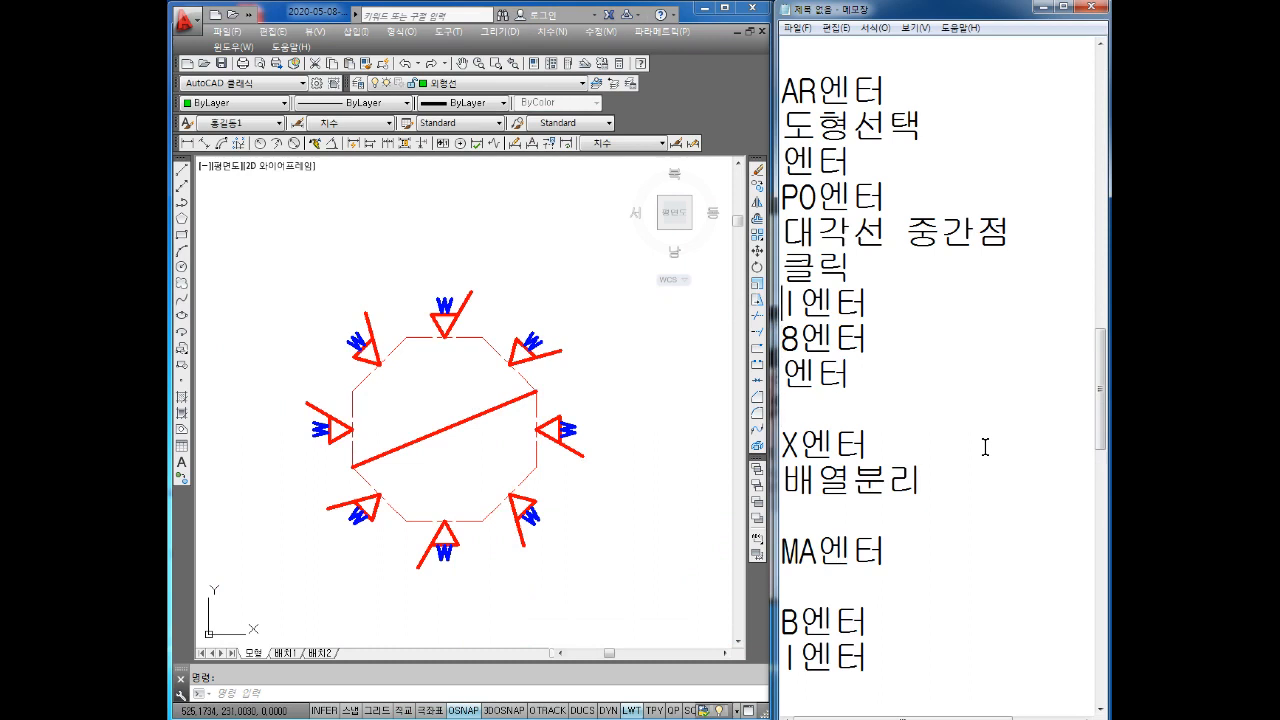
{"action": "key", "text": "Up"}
{"action": "key", "text": "Up"}
{"action": "key", "text": "Up"}
{"action": "key", "text": "Up"}
{"action": "key", "text": "Up"}
{"action": "key", "text": "Up"}
{"action": "key", "text": "Up"}
{"action": "key", "text": "Up"}
{"action": "key", "text": "Up"}
{"action": "key", "text": "Up"}
{"action": "key", "text": "Up"}
{"action": "key", "text": "Up"}
{"action": "key", "text": "Up"}
{"action": "key", "text": "Up"}
{"action": "key", "text": "Up"}
{"action": "key", "text": "Up"}
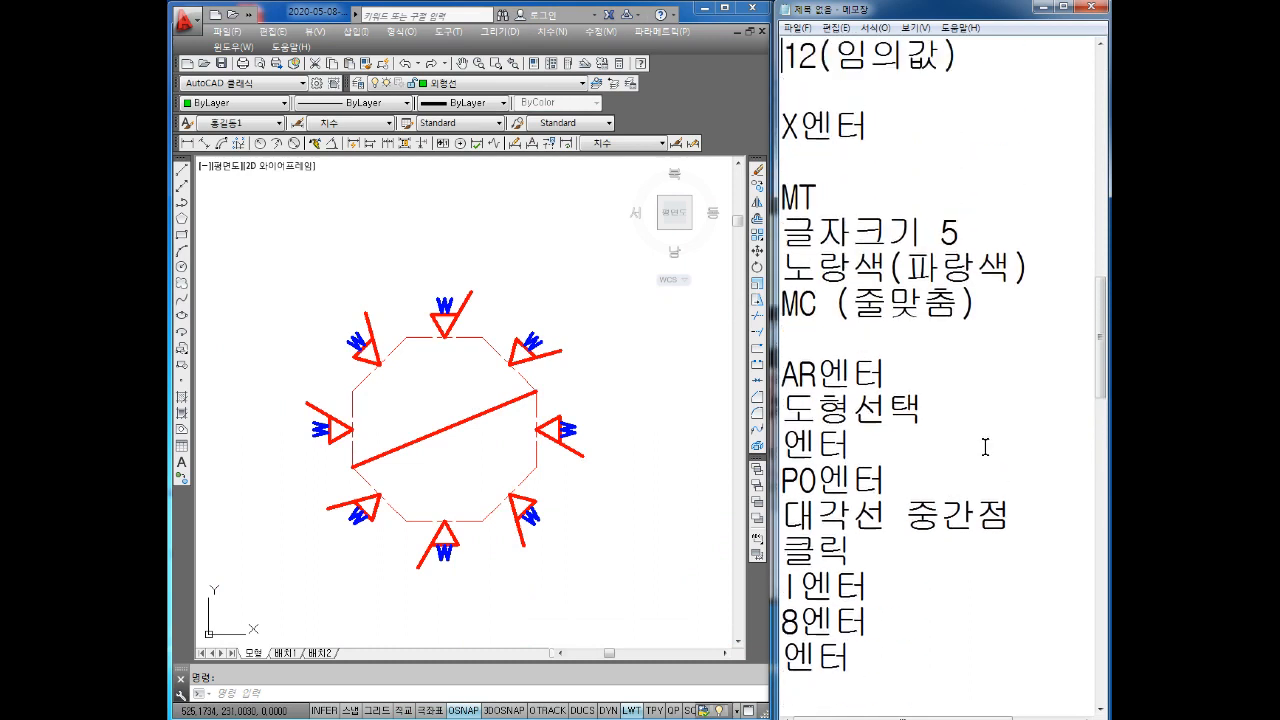
{"action": "key", "text": "Down"}
{"action": "key", "text": "Down"}
{"action": "left_click_drag", "start_coordinate": [1022, 376], "coordinate": [784, 268]}
{"action": "left_click_drag", "start_coordinate": [982, 342], "coordinate": [787, 350]}
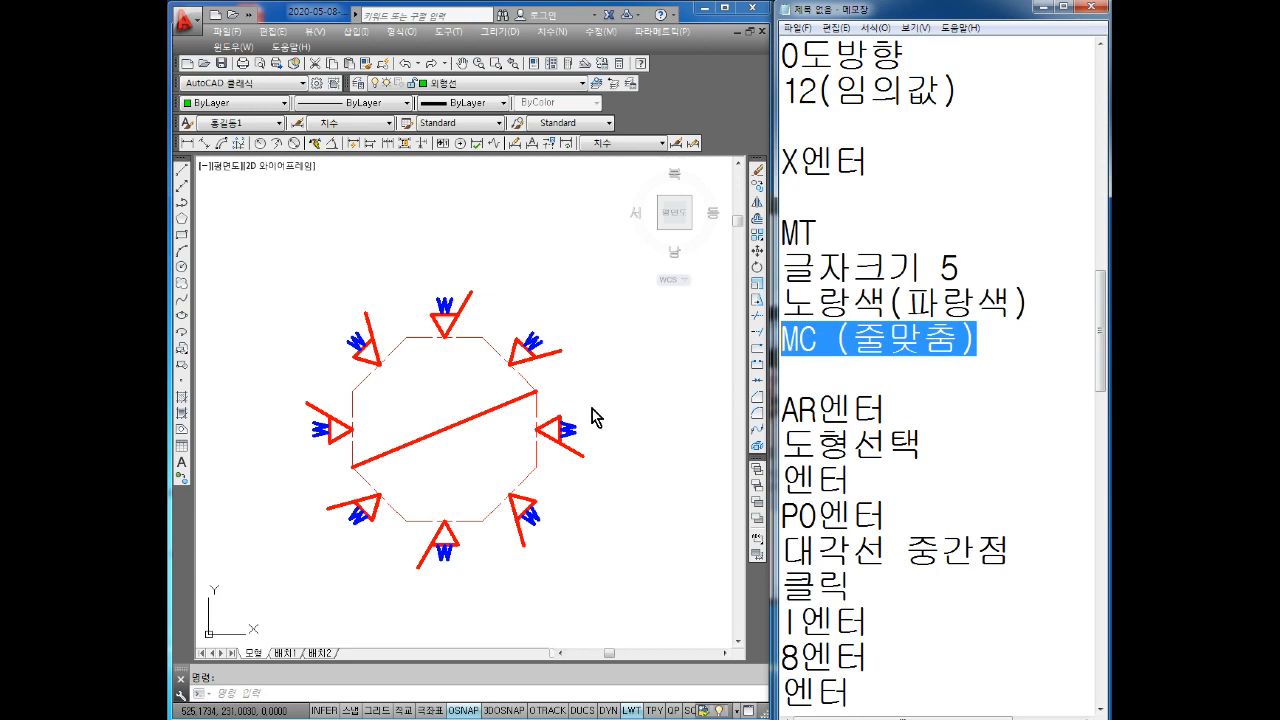
- Inspect the justification options of the W text in the octagon's top surface finish symbol and close the text editor
{"action": "scroll", "coordinate": [440, 328], "scroll_direction": "up", "scroll_amount": 4}
{"action": "double_click", "coordinate": [444, 312]}
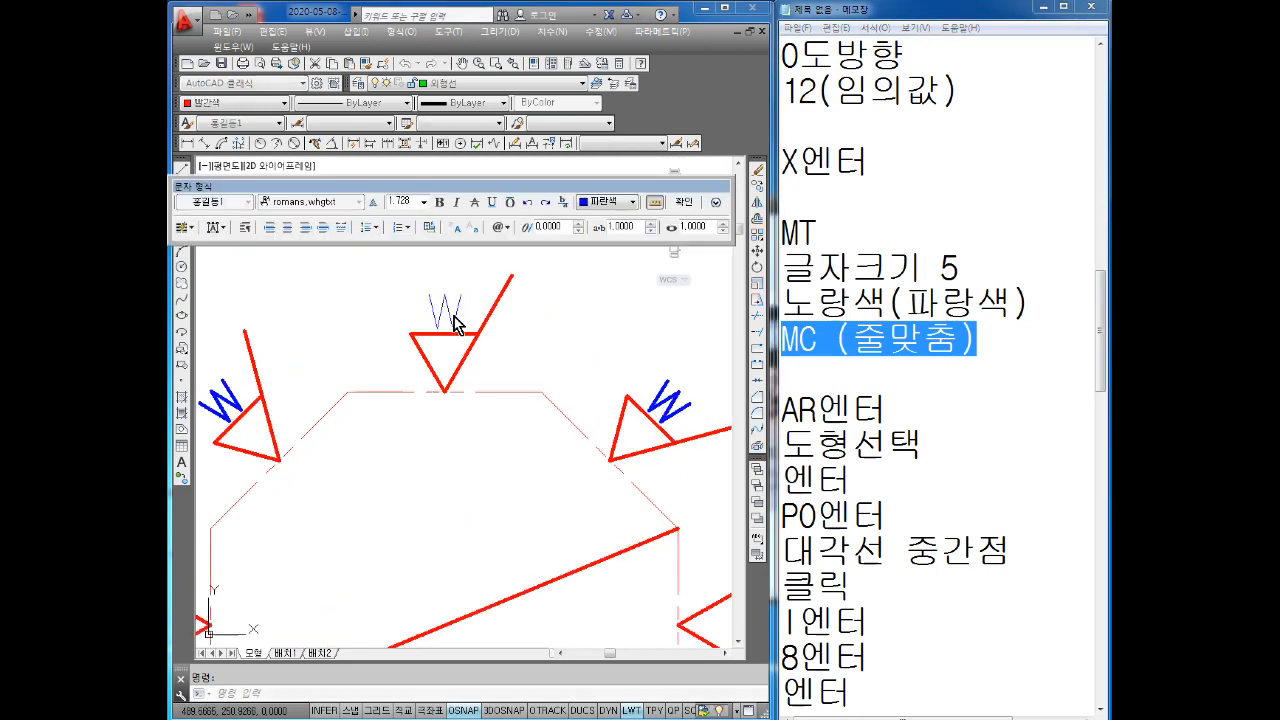
{"action": "left_click", "coordinate": [215, 228]}
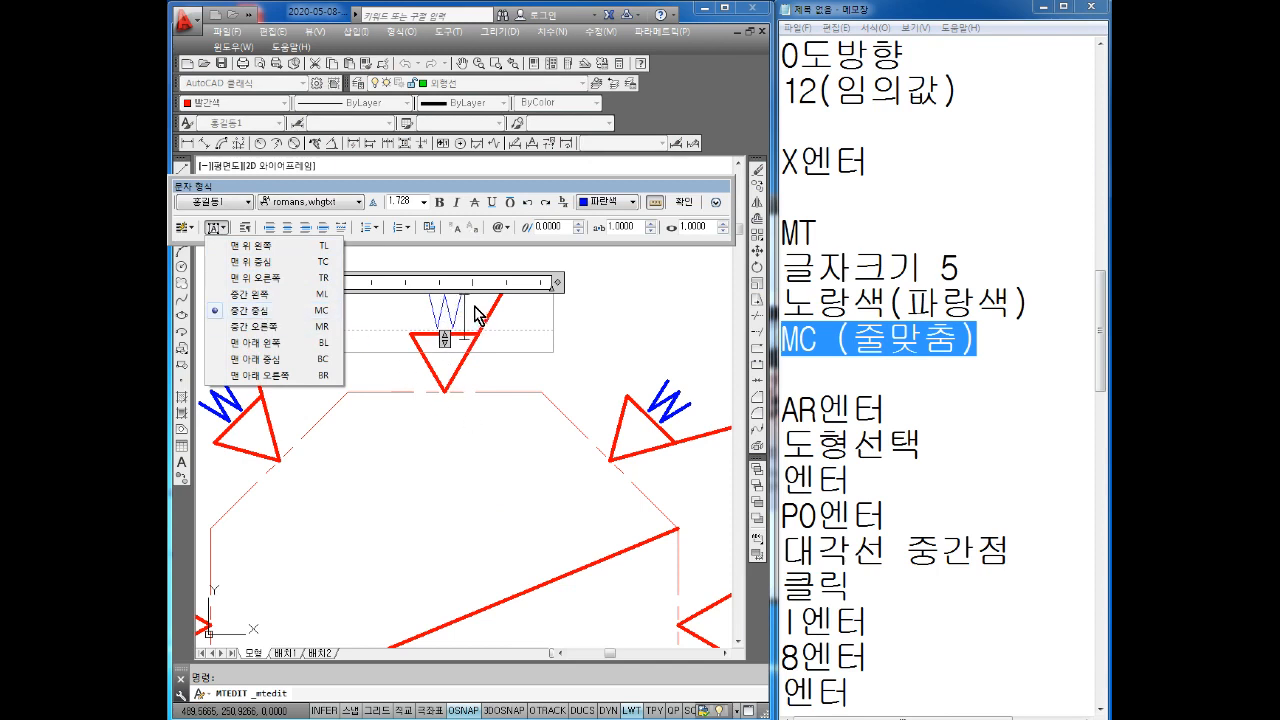
{"action": "left_click", "coordinate": [505, 468]}
{"action": "left_click", "coordinate": [505, 468]}
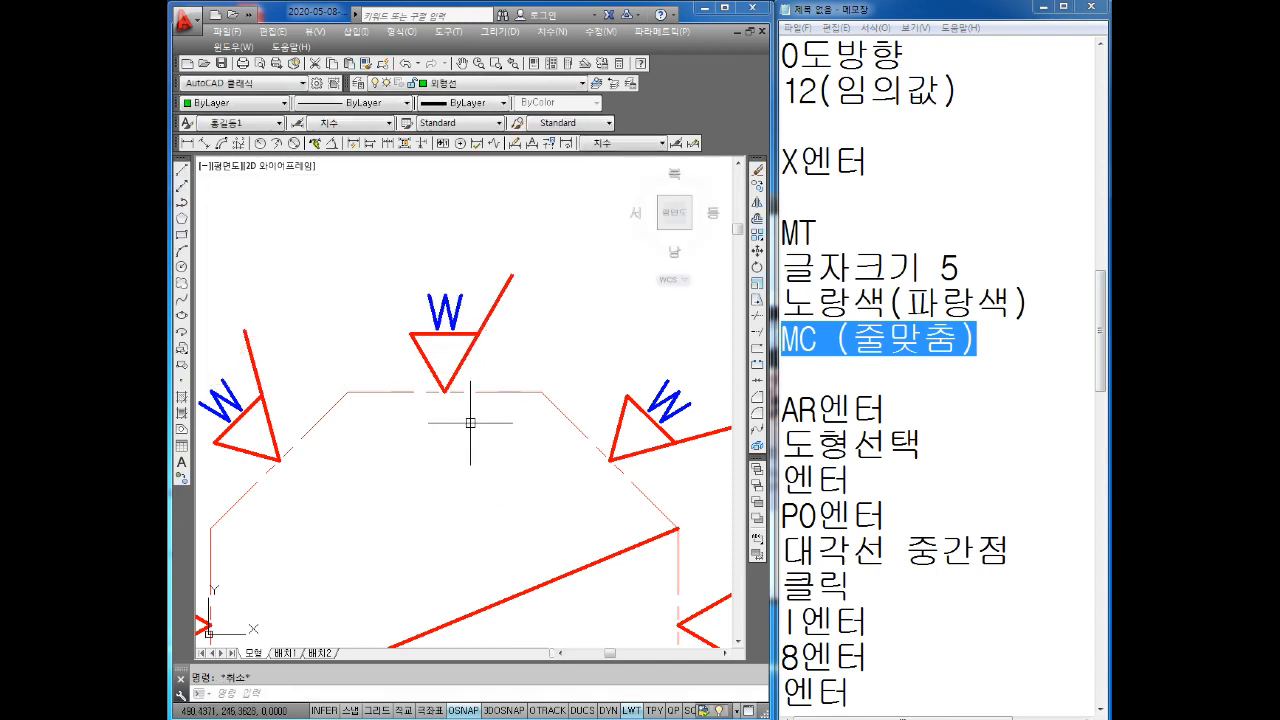
- Copy the octagon group of W surface finish symbols into part 2's frame, beside the 52 mm high view
{"action": "scroll", "coordinate": [470, 423], "scroll_direction": "down", "scroll_amount": 2}
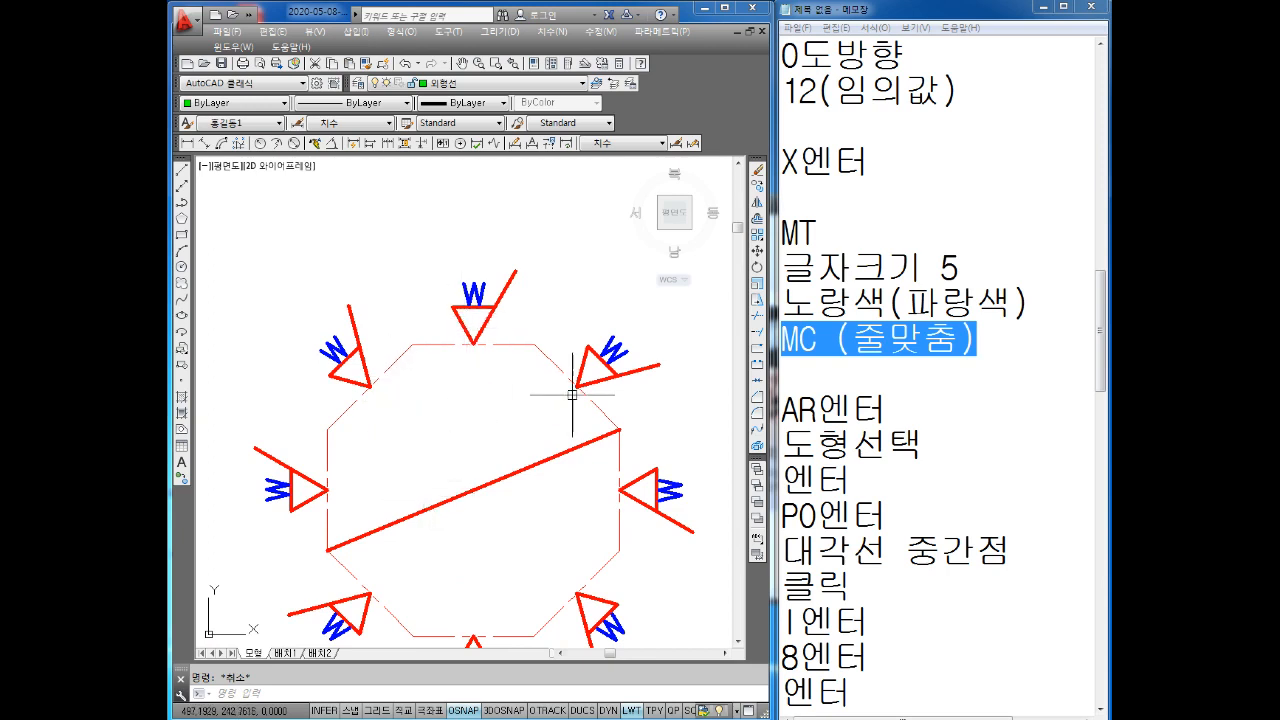
{"action": "middle_click_drag", "start_coordinate": [332, 603], "coordinate": [357, 545]}
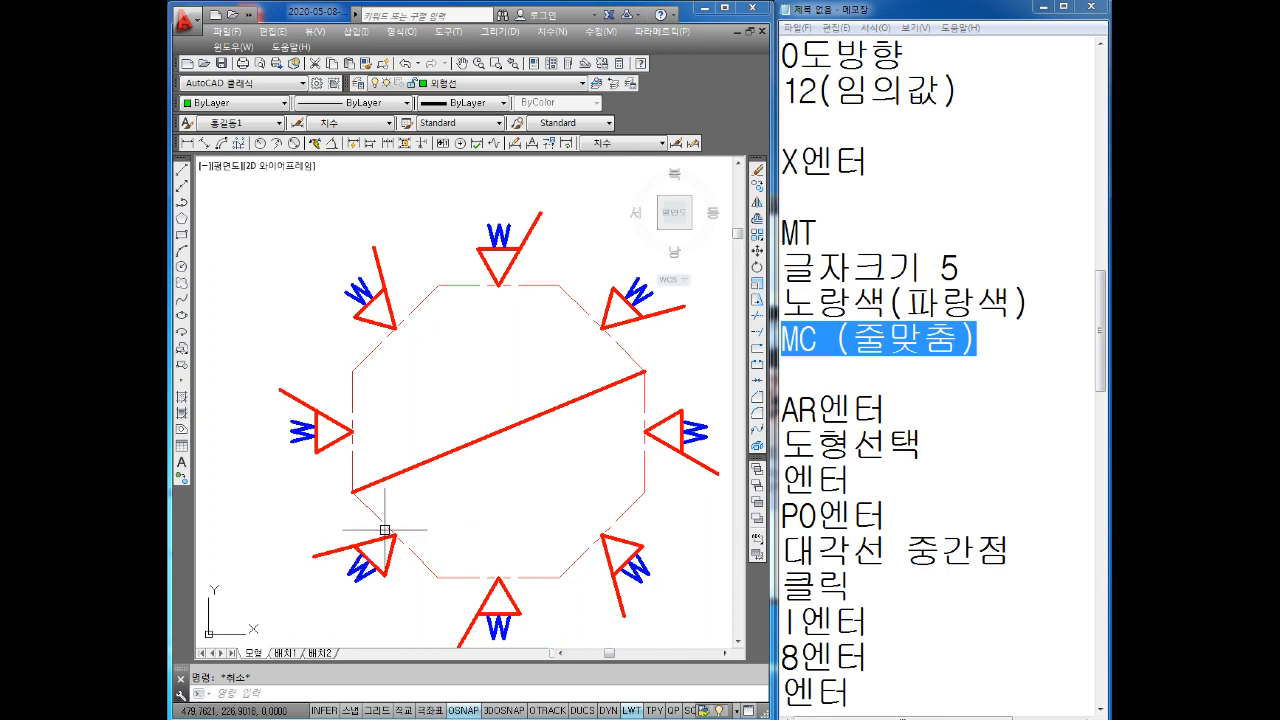
{"action": "scroll", "coordinate": [501, 504], "scroll_direction": "down", "scroll_amount": 2}
{"action": "scroll", "coordinate": [530, 532], "scroll_direction": "up", "scroll_amount": 1}
{"action": "middle_click_drag", "start_coordinate": [540, 431], "coordinate": [469, 410]}
{"action": "middle_click_drag", "start_coordinate": [330, 407], "coordinate": [446, 352]}
{"action": "scroll", "coordinate": [494, 366], "scroll_direction": "up", "scroll_amount": 2}
{"action": "scroll", "coordinate": [512, 424], "scroll_direction": "down", "scroll_amount": 2}
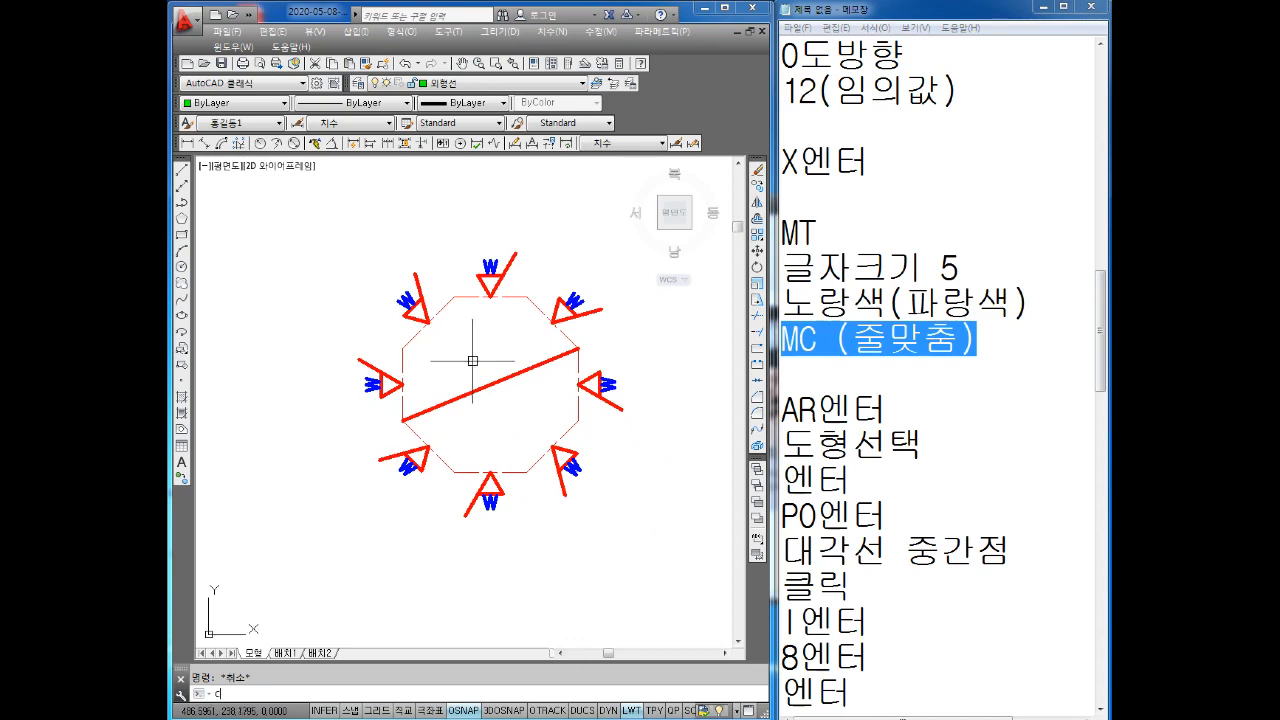
{"action": "key", "text": "Return"}
{"action": "scroll", "coordinate": [477, 364], "scroll_direction": "down", "scroll_amount": 2}
{"action": "left_click", "coordinate": [584, 256]}
{"action": "left_click", "coordinate": [374, 484]}
{"action": "key", "text": "Return"}
{"action": "left_click", "coordinate": [484, 377]}
{"action": "scroll", "coordinate": [532, 453], "scroll_direction": "down", "scroll_amount": 3}
{"action": "middle_click_drag", "start_coordinate": [569, 478], "coordinate": [357, 345]}
{"action": "scroll", "coordinate": [487, 374], "scroll_direction": "up", "scroll_amount": 2}
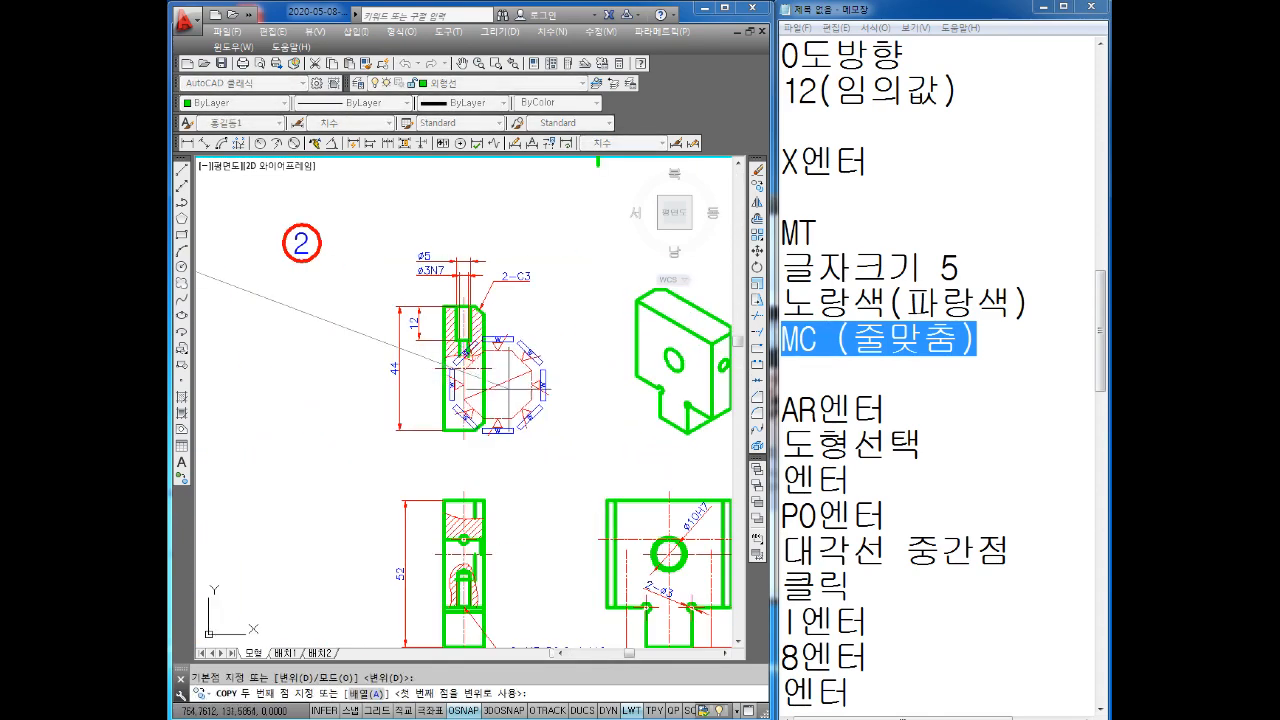
{"action": "middle_click_drag", "start_coordinate": [459, 453], "coordinate": [502, 393]}
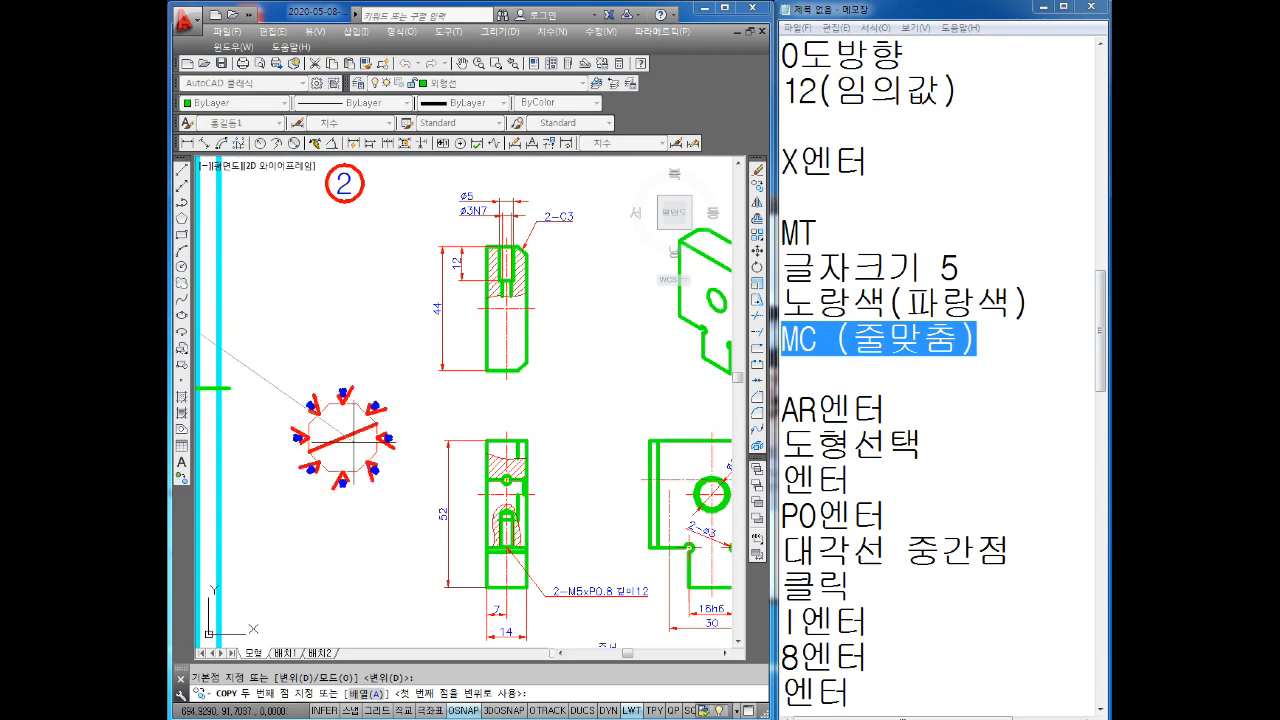
{"action": "left_click", "coordinate": [340, 440]}
{"action": "key", "text": "Escape"}
- Change the two vertical edges of the 16h6 tongue to blue (파란색)
{"action": "middle_click_drag", "start_coordinate": [506, 440], "coordinate": [473, 365]}
{"action": "middle_click_drag", "start_coordinate": [550, 454], "coordinate": [504, 402]}
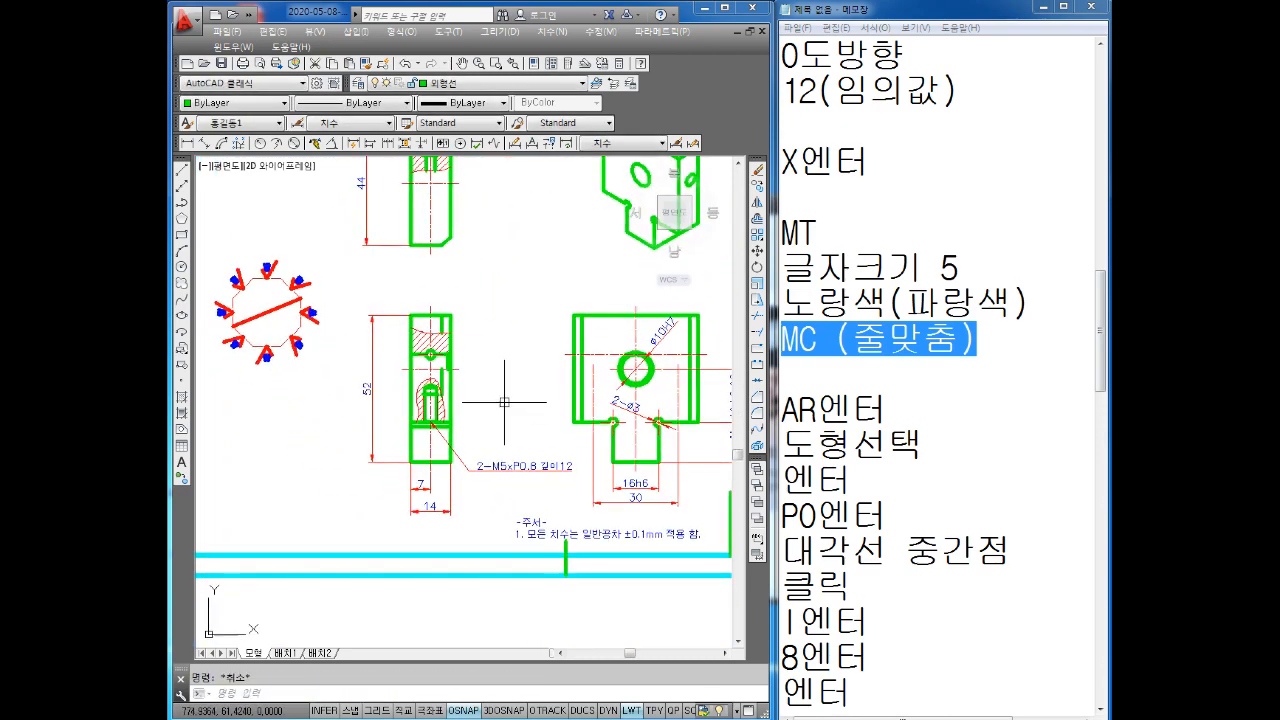
{"action": "scroll", "coordinate": [532, 441], "scroll_direction": "down", "scroll_amount": 1}
{"action": "middle_click_drag", "start_coordinate": [498, 446], "coordinate": [462, 438]}
{"action": "scroll", "coordinate": [507, 455], "scroll_direction": "up", "scroll_amount": 5}
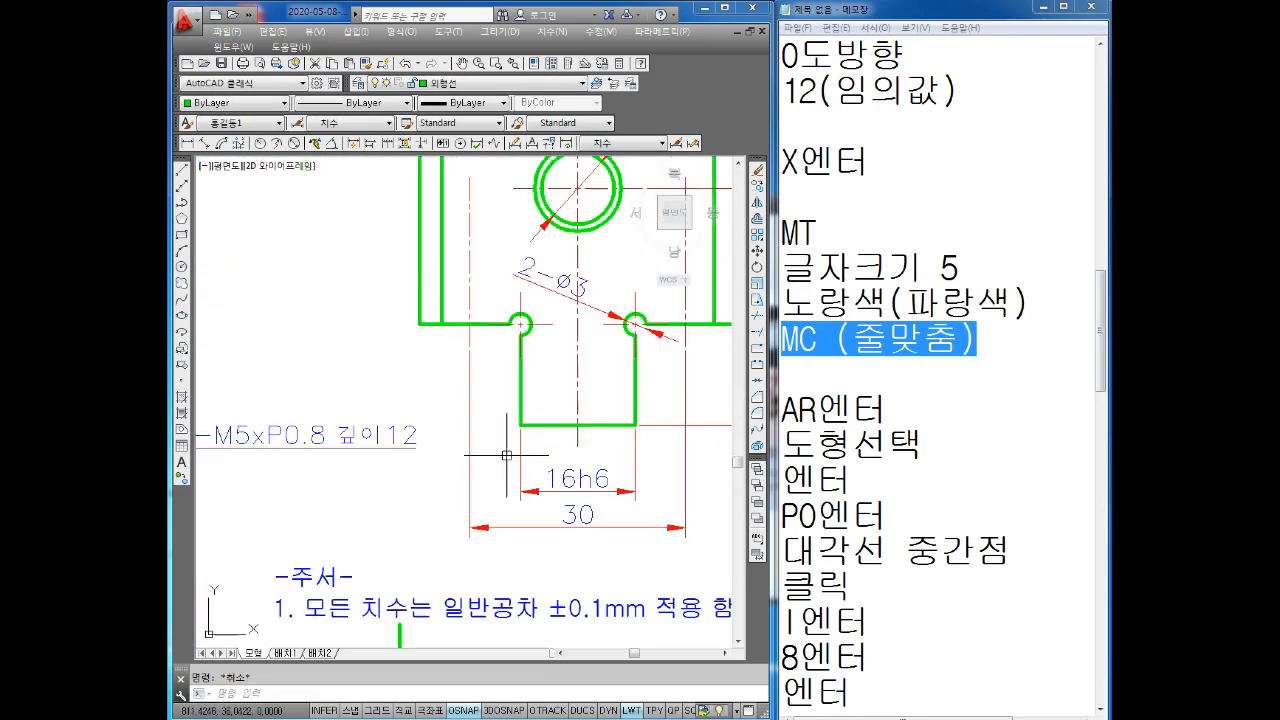
{"action": "left_click", "coordinate": [635, 386]}
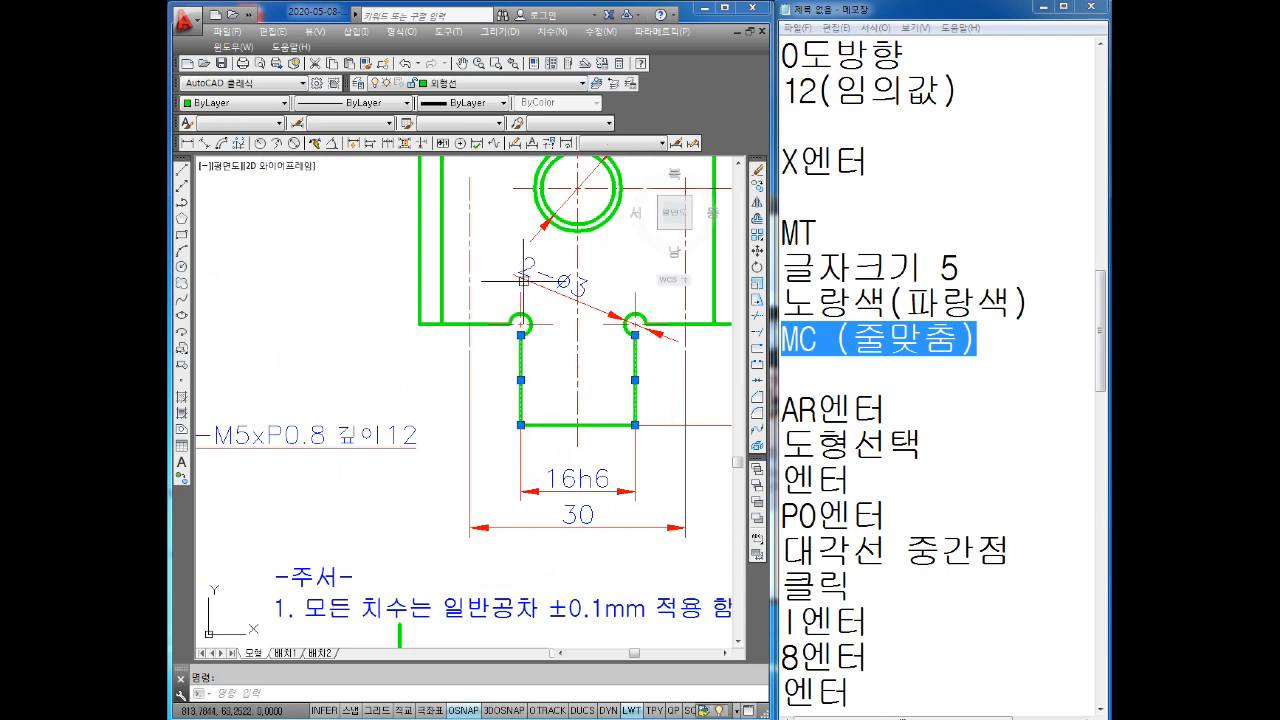
{"action": "left_click", "coordinate": [240, 102]}
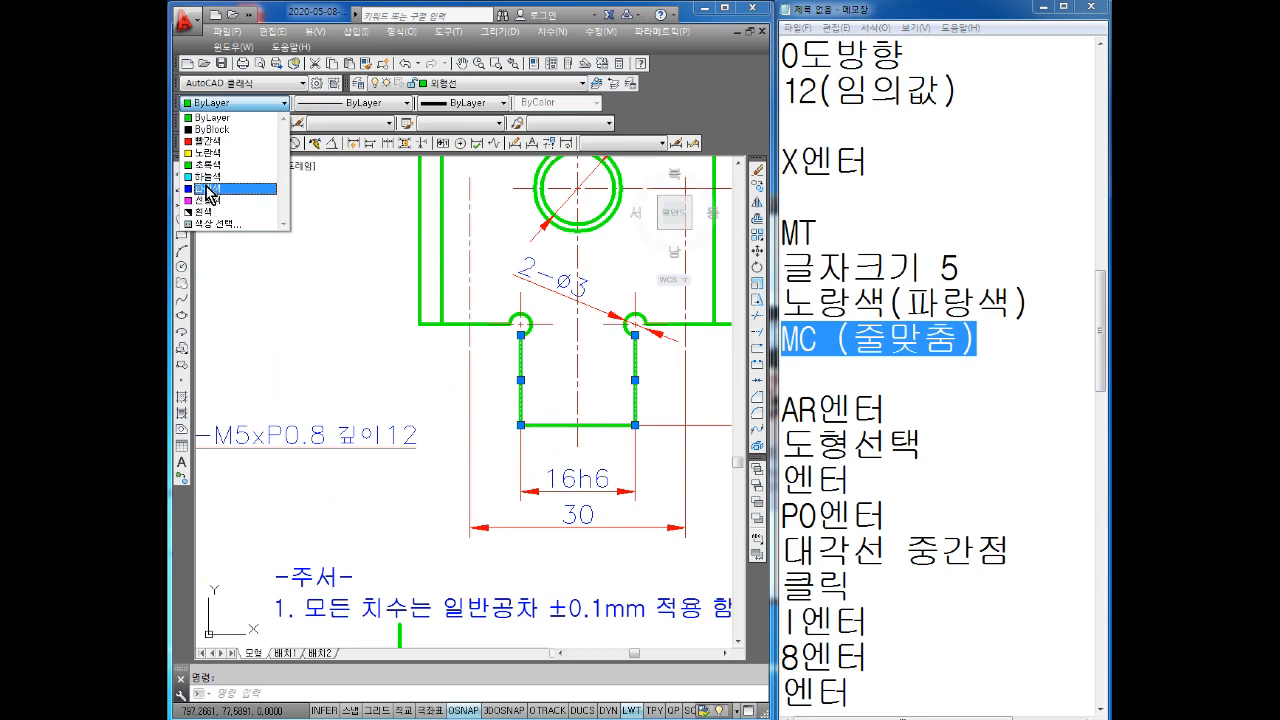
{"action": "left_click", "coordinate": [205, 189]}
{"action": "key", "text": "Escape"}
- Copy the left-hand W symbol from the copied octagon to beside the left edge of the 16h6 tongue
{"action": "scroll", "coordinate": [303, 285], "scroll_direction": "down", "scroll_amount": 4}
{"action": "middle_click_drag", "start_coordinate": [305, 285], "coordinate": [437, 363]}
{"action": "scroll", "coordinate": [340, 320], "scroll_direction": "up", "scroll_amount": 2}
{"action": "middle_click_drag", "start_coordinate": [340, 320], "coordinate": [525, 352]}
{"action": "middle_click_drag", "start_coordinate": [202, 305], "coordinate": [432, 361]}
{"action": "scroll", "coordinate": [432, 361], "scroll_direction": "up", "scroll_amount": 2}
{"action": "key", "text": "Return"}
{"action": "left_click", "coordinate": [466, 304]}
{"action": "left_click", "coordinate": [428, 374]}
{"action": "key", "text": "Return"}
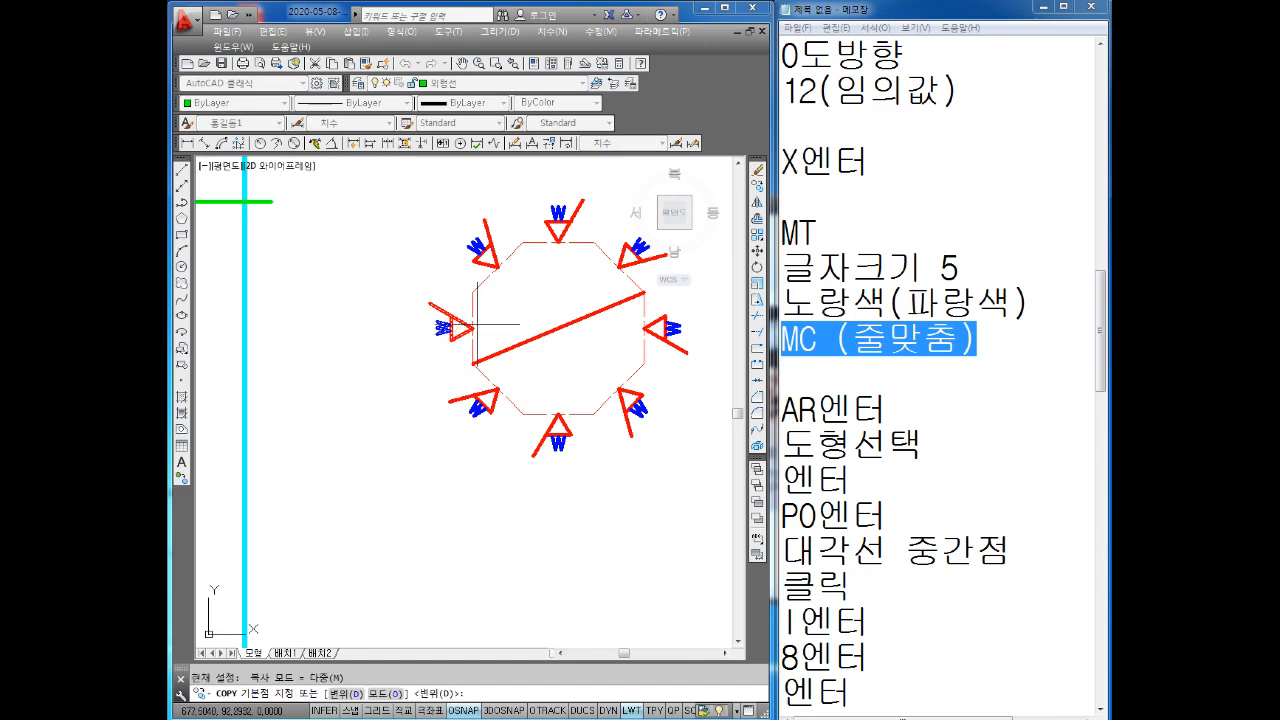
{"action": "left_click", "coordinate": [475, 327]}
{"action": "scroll", "coordinate": [488, 364], "scroll_direction": "down", "scroll_amount": 2}
{"action": "middle_click_drag", "start_coordinate": [700, 420], "coordinate": [400, 374]}
{"action": "middle_click_drag", "start_coordinate": [715, 510], "coordinate": [518, 412]}
{"action": "scroll", "coordinate": [486, 420], "scroll_direction": "up", "scroll_amount": 4}
{"action": "left_click", "coordinate": [395, 389]}
{"action": "key", "text": "Escape"}
- Move the W symbol so its triangle tip sits on the tongue's left blue edge, using the Nearest snap
{"action": "middle_click_drag", "start_coordinate": [370, 409], "coordinate": [416, 427]}
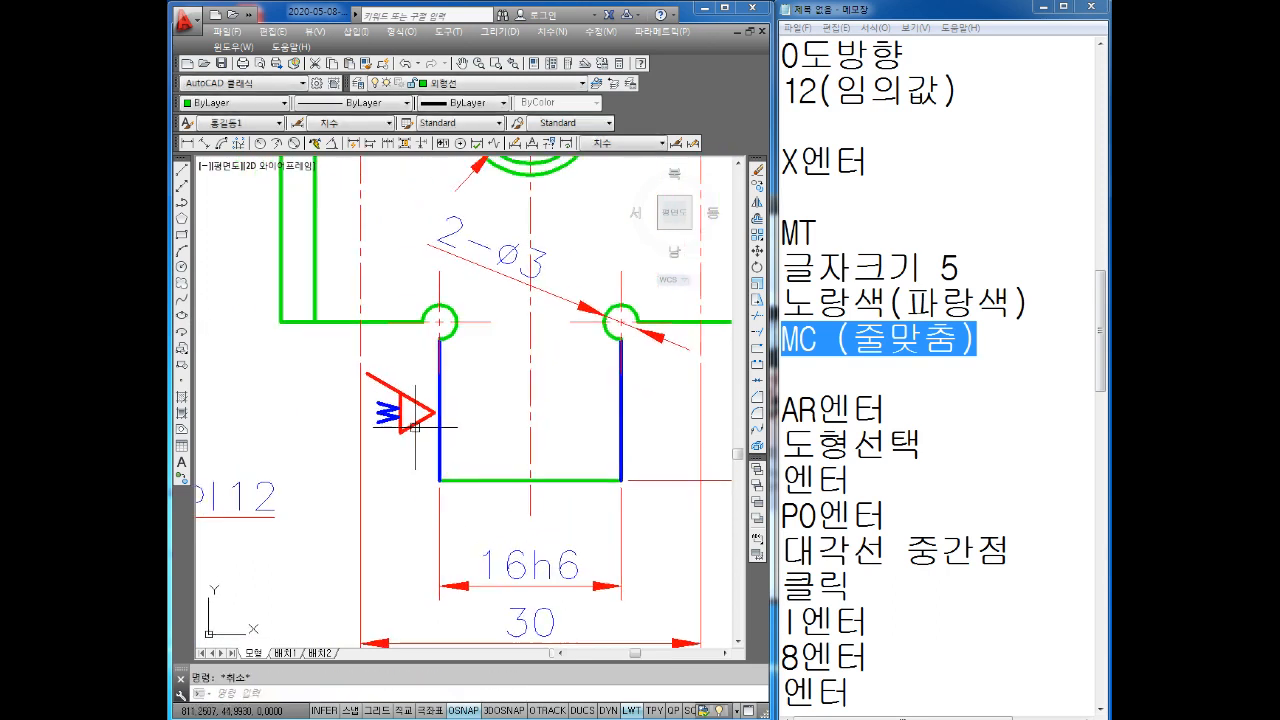
{"action": "scroll", "coordinate": [416, 430], "scroll_direction": "up", "scroll_amount": 2}
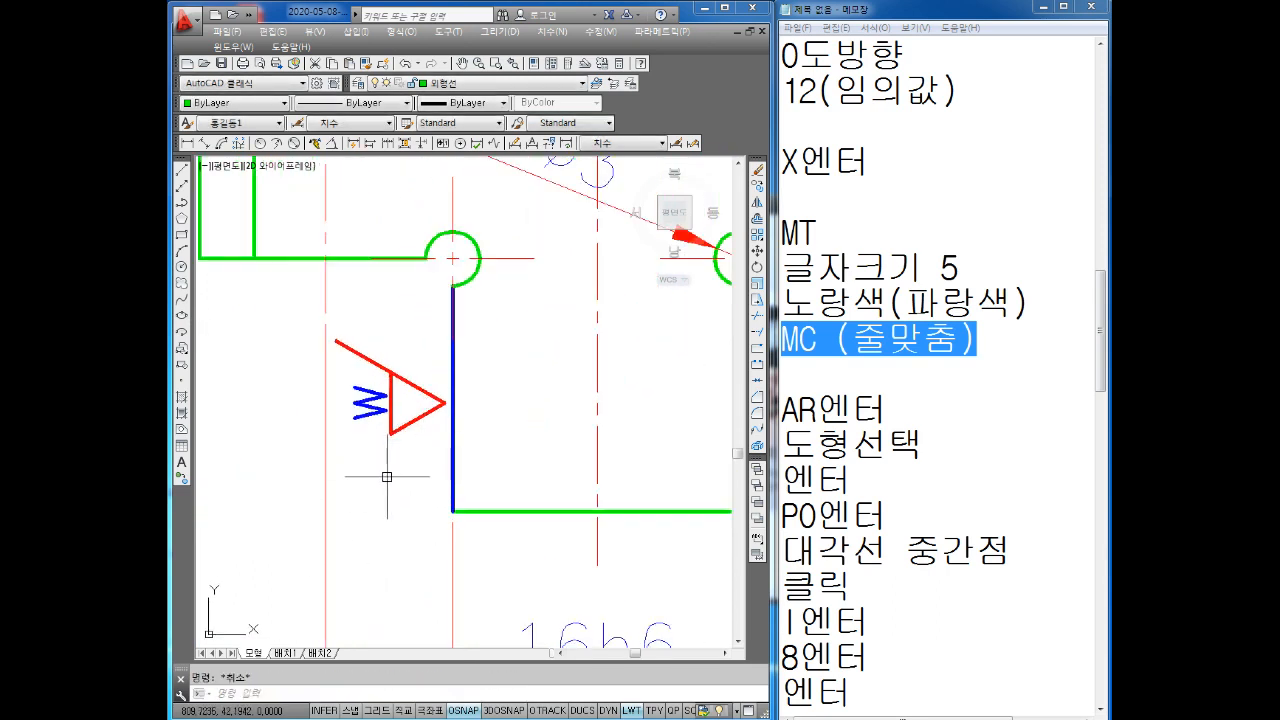
{"action": "type", "text": "m"}
{"action": "key", "text": "Return"}
{"action": "left_click", "coordinate": [432, 358]}
{"action": "left_click", "coordinate": [338, 458]}
{"action": "scroll", "coordinate": [428, 402], "scroll_direction": "up", "scroll_amount": 4}
{"action": "key", "text": "Return"}
{"action": "left_click", "coordinate": [464, 404]}
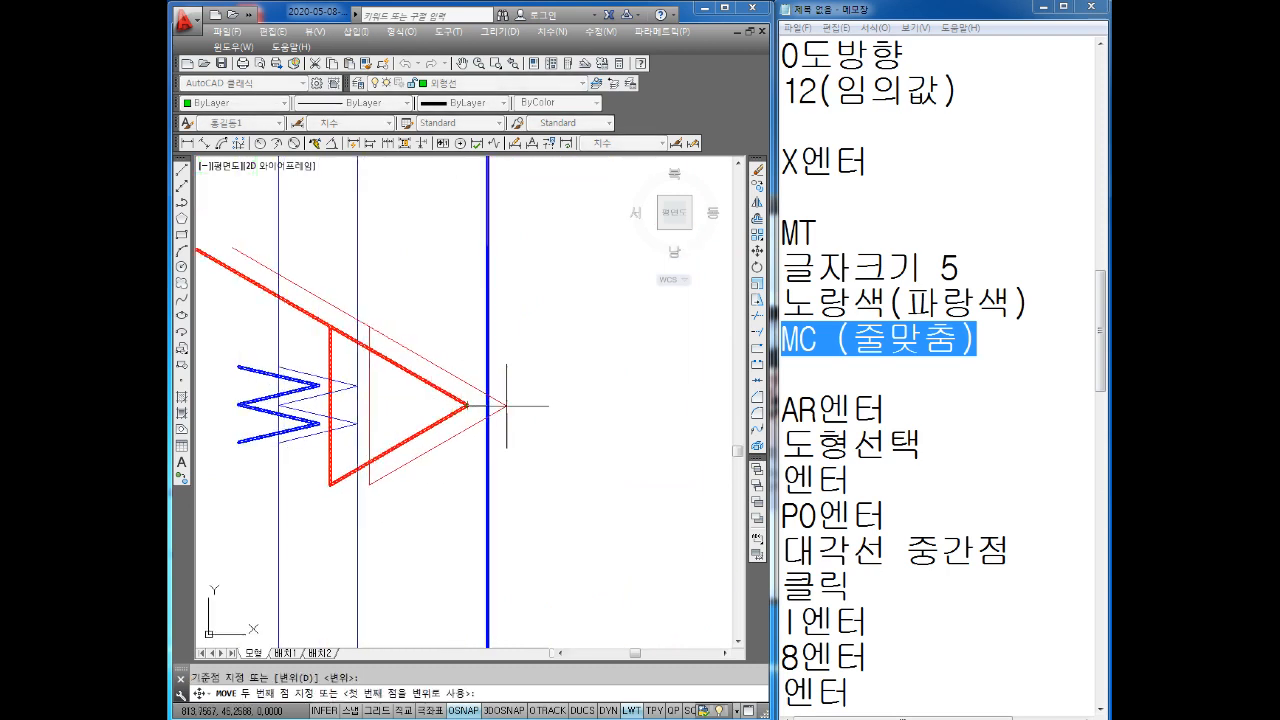
{"action": "right_click", "coordinate": [453, 516], "text": "shift"}
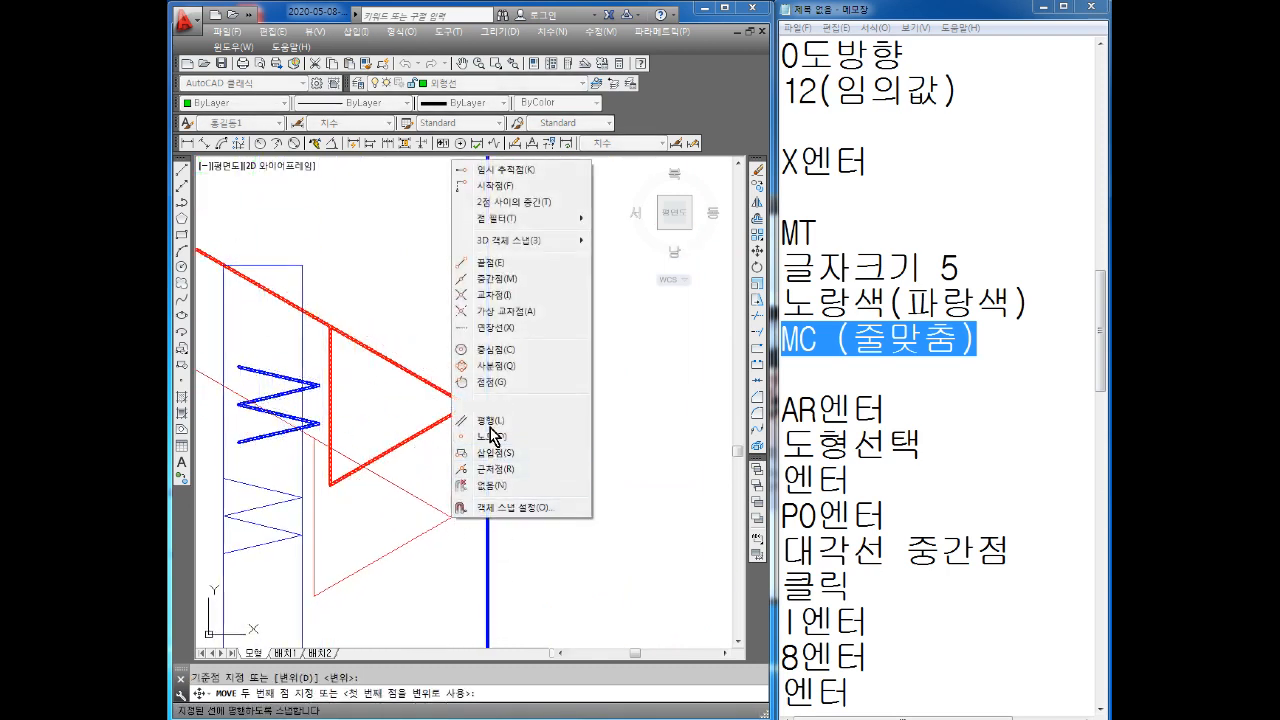
{"action": "left_click", "coordinate": [505, 471]}
{"action": "left_click", "coordinate": [487, 372]}
{"action": "key", "text": "Escape"}
- Copy the right-hand W symbol from the octagon onto the right blue edge of the 16h6 tongue
{"action": "scroll", "coordinate": [516, 416], "scroll_direction": "down", "scroll_amount": 2}
{"action": "scroll", "coordinate": [549, 443], "scroll_direction": "down", "scroll_amount": 5}
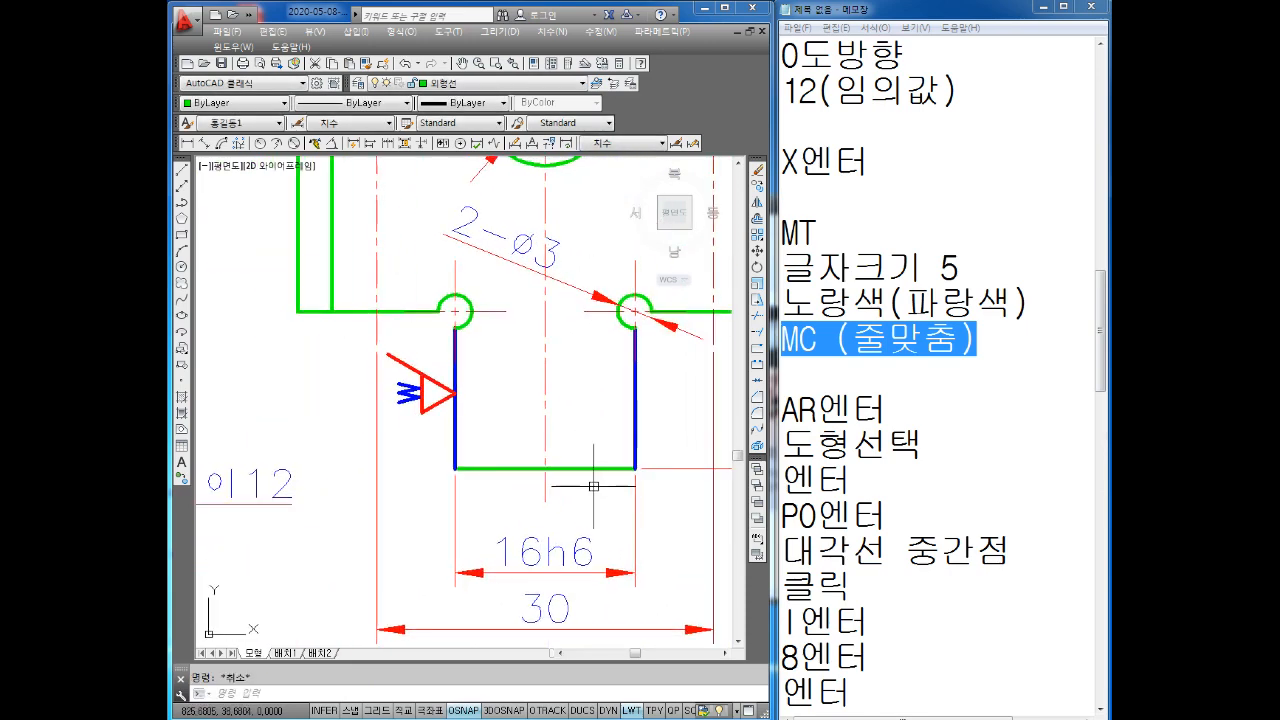
{"action": "scroll", "coordinate": [561, 437], "scroll_direction": "down", "scroll_amount": 5}
{"action": "middle_click_drag", "start_coordinate": [561, 437], "coordinate": [605, 423]}
{"action": "scroll", "coordinate": [310, 292], "scroll_direction": "up", "scroll_amount": 7}
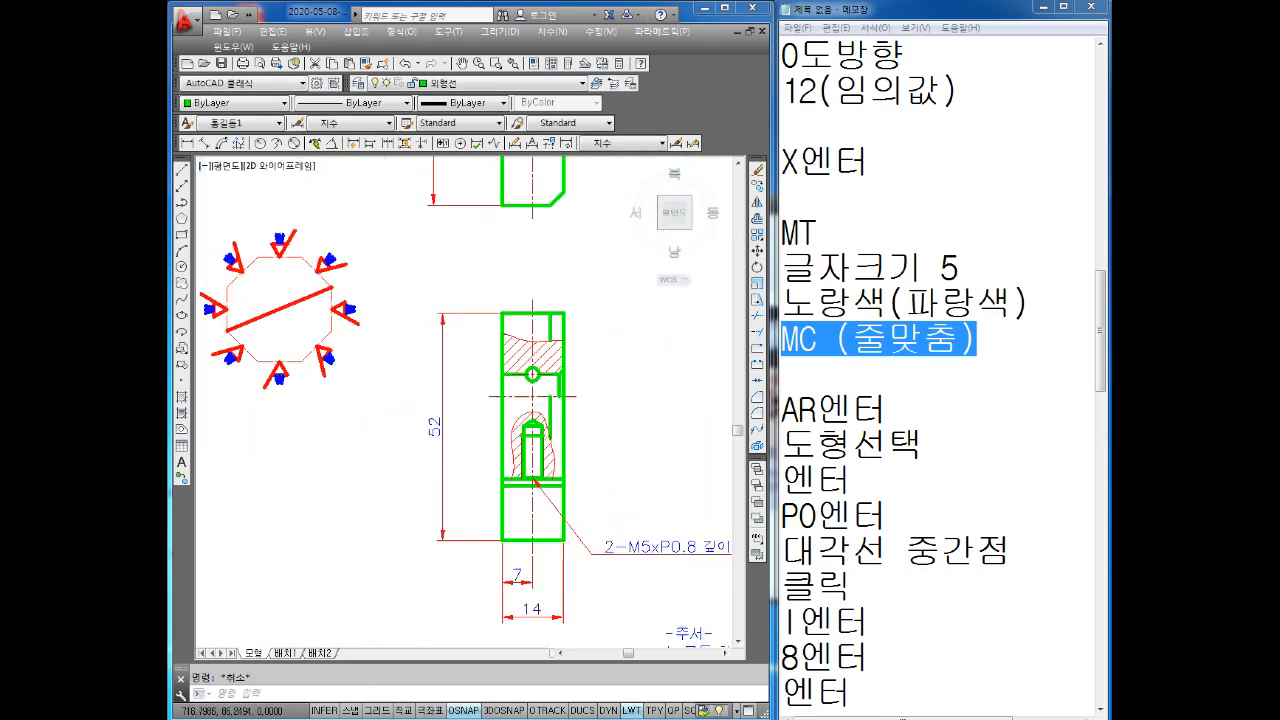
{"action": "middle_click_drag", "start_coordinate": [345, 305], "coordinate": [413, 385]}
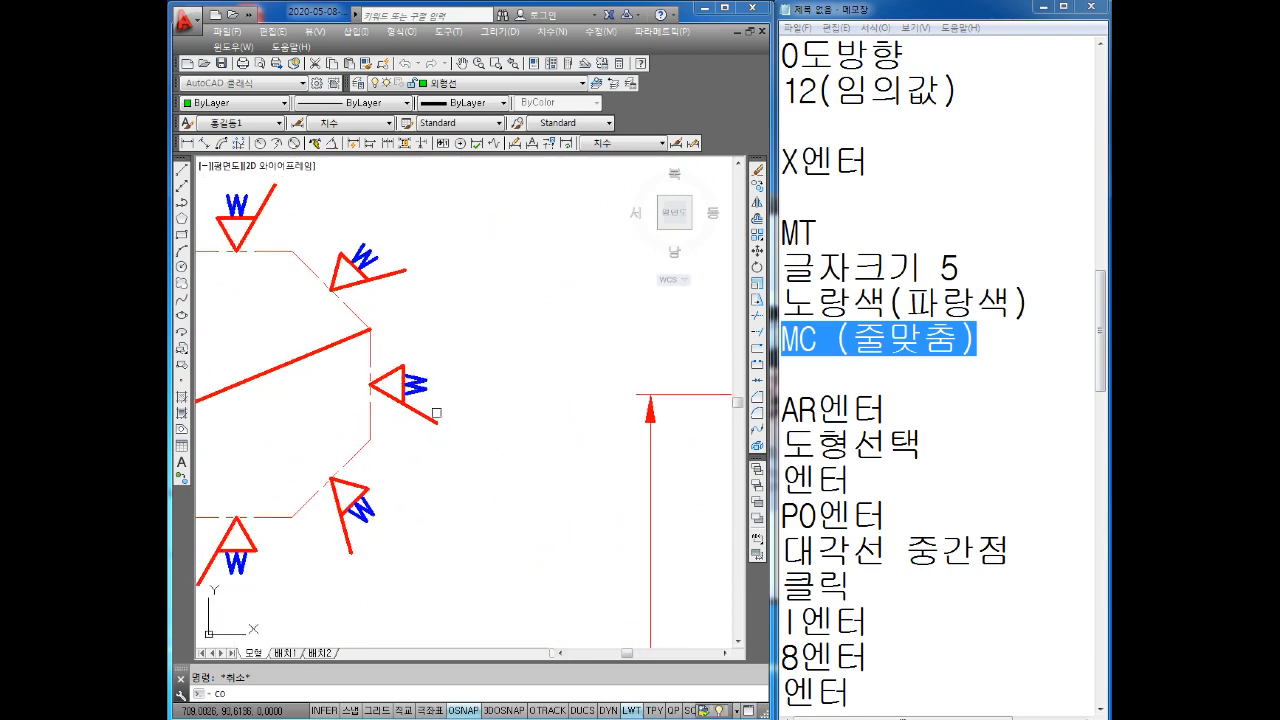
{"action": "type", "text": "co"}
{"action": "key", "text": "Return"}
{"action": "left_click", "coordinate": [450, 413]}
{"action": "key", "text": "Return"}
{"action": "scroll", "coordinate": [373, 381], "scroll_direction": "up", "scroll_amount": 2}
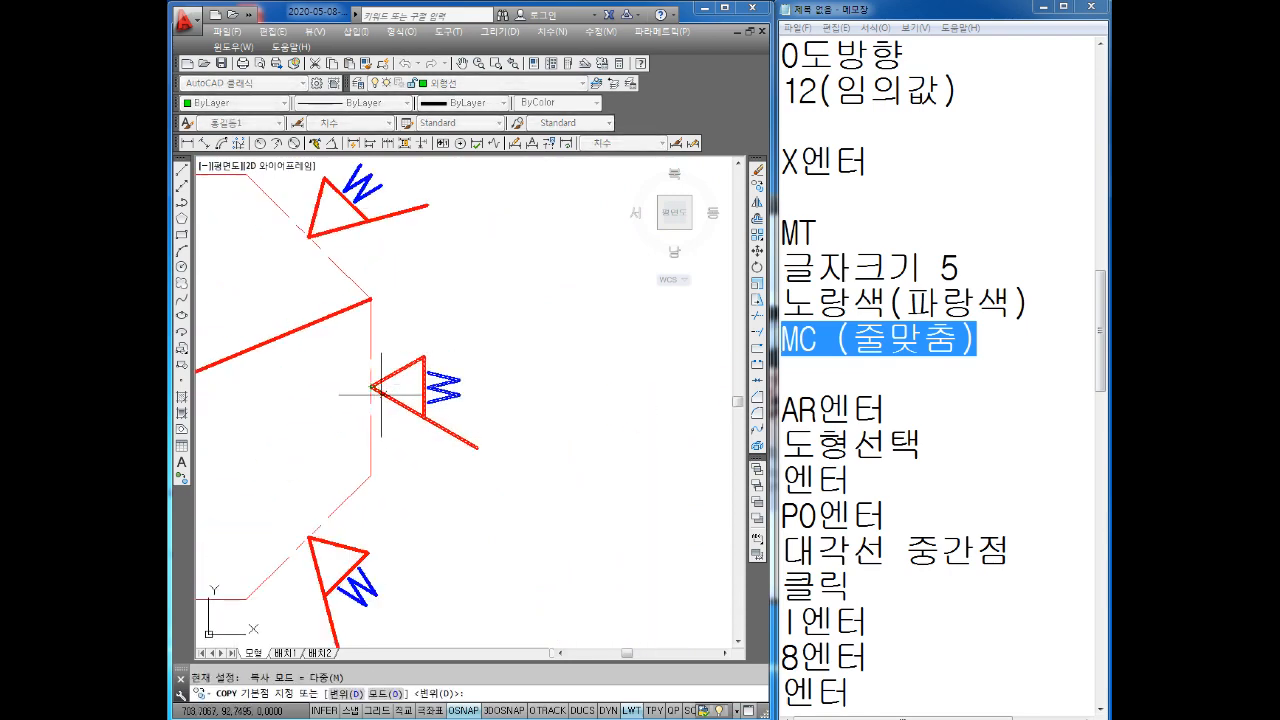
{"action": "left_click", "coordinate": [373, 386]}
{"action": "scroll", "coordinate": [531, 297], "scroll_direction": "down", "scroll_amount": 4}
{"action": "scroll", "coordinate": [429, 471], "scroll_direction": "up", "scroll_amount": 5}
{"action": "left_click", "coordinate": [558, 452]}
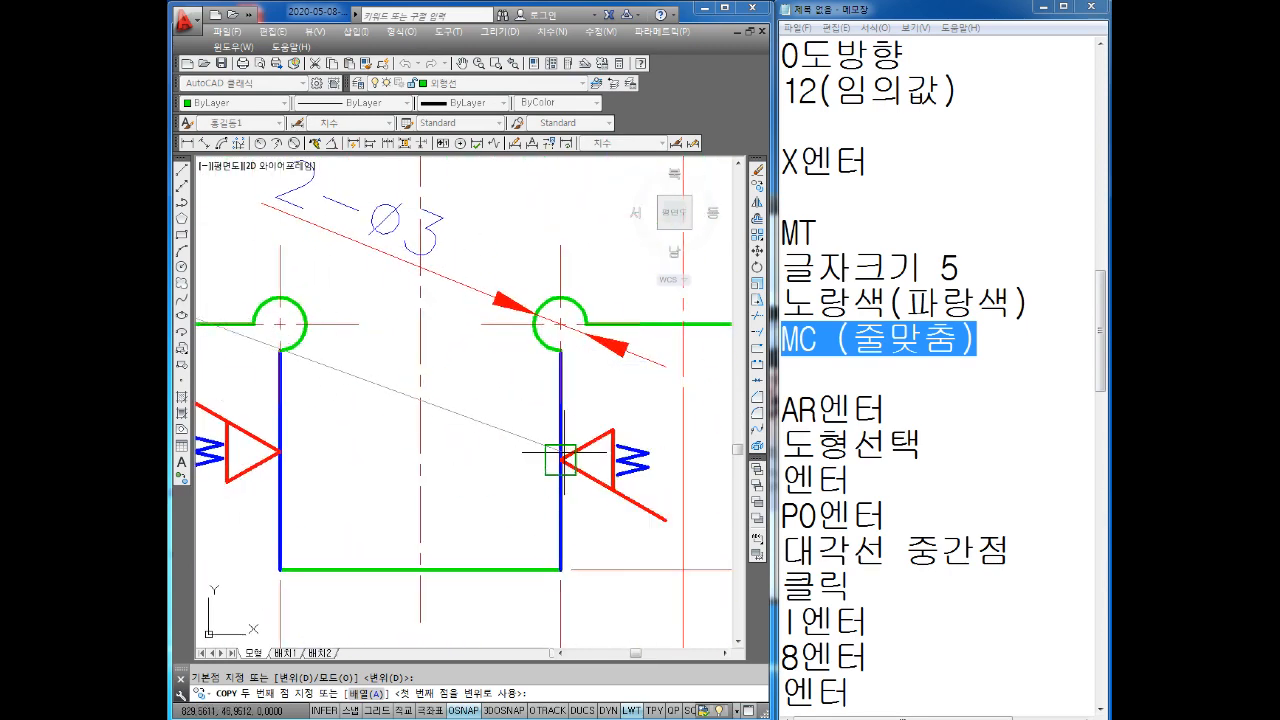
{"action": "key", "text": "Escape"}
- Copy the green X symbol and the parenthesised W symbol from part 1's label to beside the circled number 2
{"action": "scroll", "coordinate": [540, 430], "scroll_direction": "down", "scroll_amount": 4}
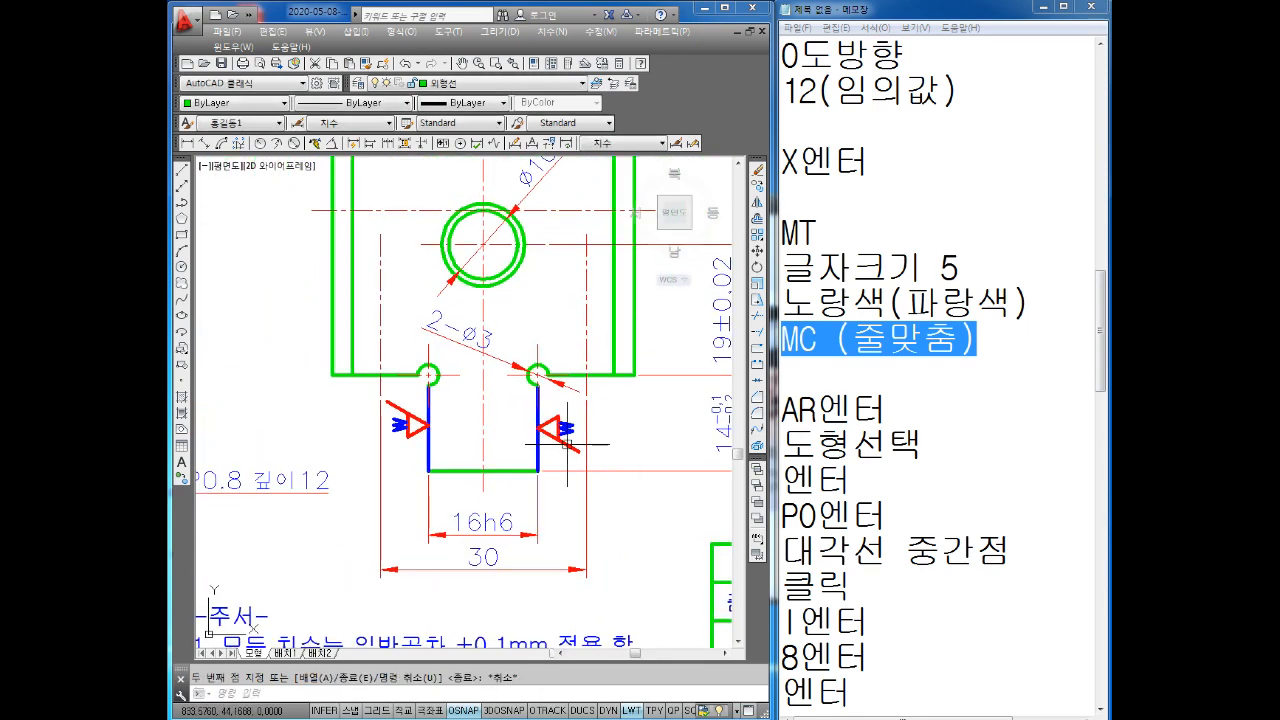
{"action": "scroll", "coordinate": [563, 457], "scroll_direction": "down", "scroll_amount": 7}
{"action": "scroll", "coordinate": [313, 335], "scroll_direction": "up", "scroll_amount": 1}
{"action": "scroll", "coordinate": [313, 335], "scroll_direction": "up", "scroll_amount": 4}
{"action": "key", "text": "Escape"}
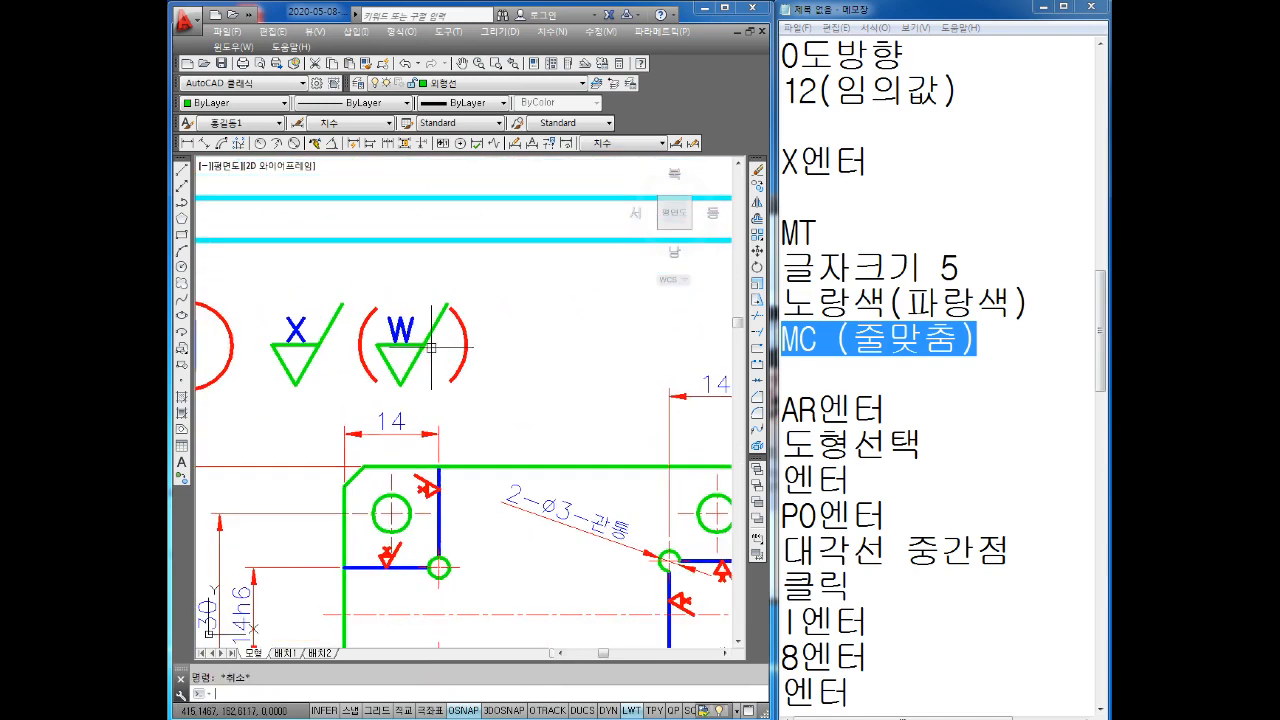
{"action": "type", "text": "c"}
{"action": "key", "text": "Return"}
{"action": "left_click", "coordinate": [493, 277]}
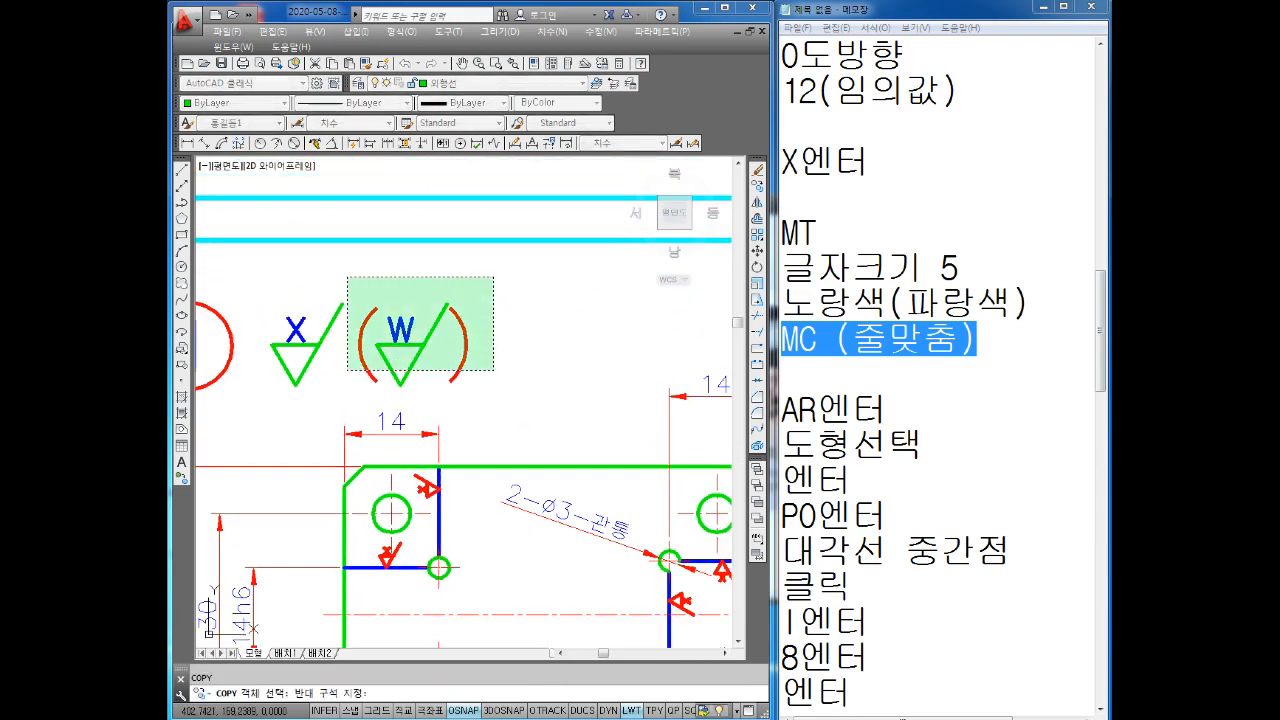
{"action": "left_click", "coordinate": [261, 401]}
{"action": "key", "text": "Return"}
{"action": "left_click", "coordinate": [357, 361]}
{"action": "scroll", "coordinate": [560, 351], "scroll_direction": "down", "scroll_amount": 4}
{"action": "middle_click_drag", "start_coordinate": [560, 351], "coordinate": [250, 347]}
{"action": "middle_click_drag", "start_coordinate": [610, 352], "coordinate": [351, 329]}
{"action": "middle_click_drag", "start_coordinate": [688, 313], "coordinate": [434, 385]}
{"action": "scroll", "coordinate": [483, 335], "scroll_direction": "up", "scroll_amount": 4}
{"action": "left_click", "coordinate": [441, 348]}
{"action": "key", "text": "Escape"}
{"action": "key", "text": "Escape"}
- Change the text of both surface finish symbols on the 16h6 tongue from W to X
{"action": "scroll", "coordinate": [490, 385], "scroll_direction": "down", "scroll_amount": 3}
{"action": "mouse_move", "coordinate": [535, 430]}
{"action": "middle_mouse_down"}
{"action": "mouse_move", "coordinate": [523, 380]}
{"action": "mouse_move", "coordinate": [363, 260]}
{"action": "middle_mouse_up"}
{"action": "middle_click_drag", "start_coordinate": [566, 460], "coordinate": [326, 242]}
{"action": "scroll", "coordinate": [495, 590], "scroll_direction": "up", "scroll_amount": 3}
{"action": "left_click", "coordinate": [373, 425]}
{"action": "double_click", "coordinate": [373, 425]}
{"action": "key", "text": "ctrl+a"}
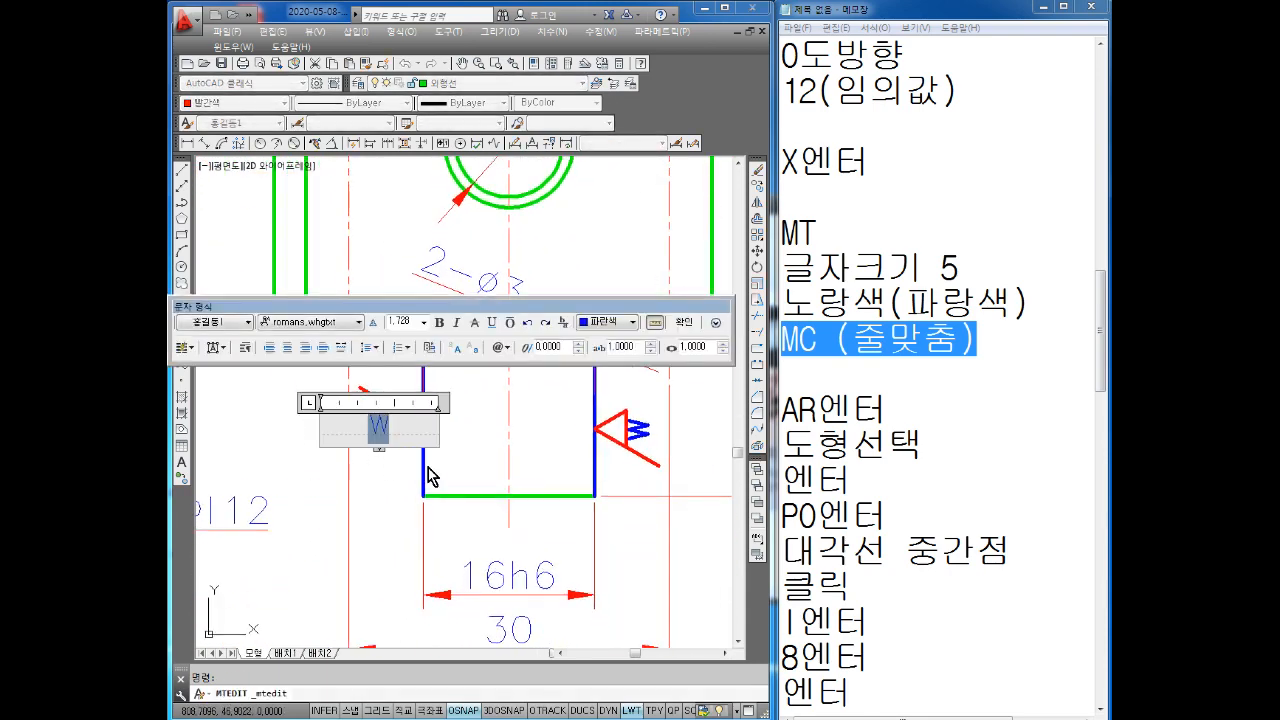
{"action": "type", "text": "X"}
{"action": "left_click", "coordinate": [495, 482]}
{"action": "double_click", "coordinate": [637, 430]}
{"action": "key", "text": "ctrl+a"}
{"action": "type", "text": "X"}
{"action": "left_click", "coordinate": [620, 522]}
{"action": "key", "text": "Escape"}
{"action": "scroll", "coordinate": [590, 490], "scroll_direction": "down", "scroll_amount": 4}
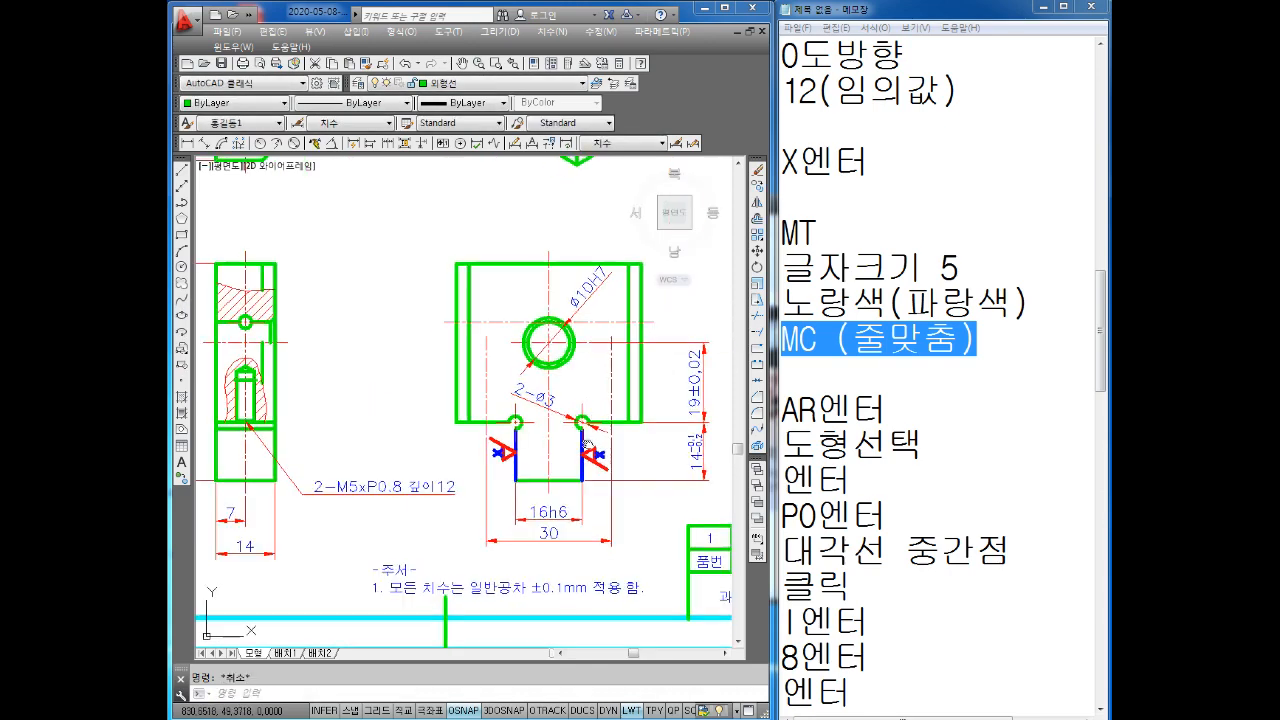
{"action": "scroll", "coordinate": [438, 396], "scroll_direction": "up", "scroll_amount": 4}
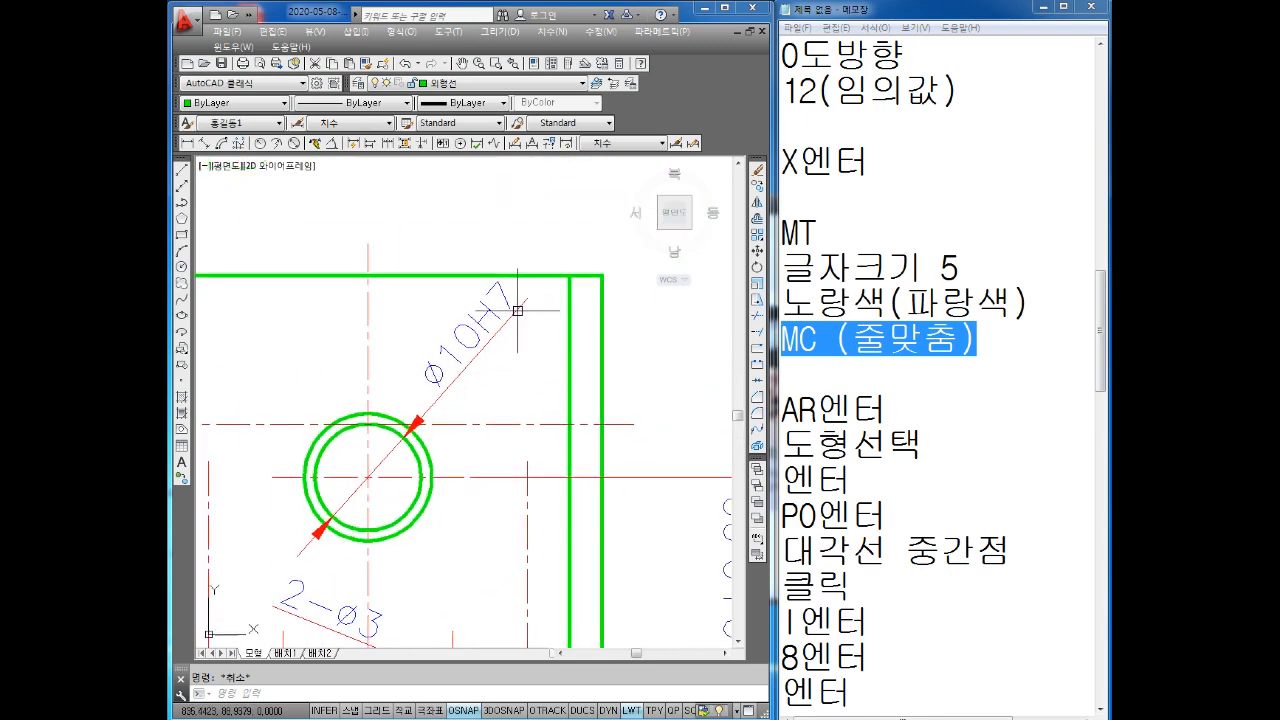
{"action": "type", "text": "LINE 첫 번째 점 지정:"}
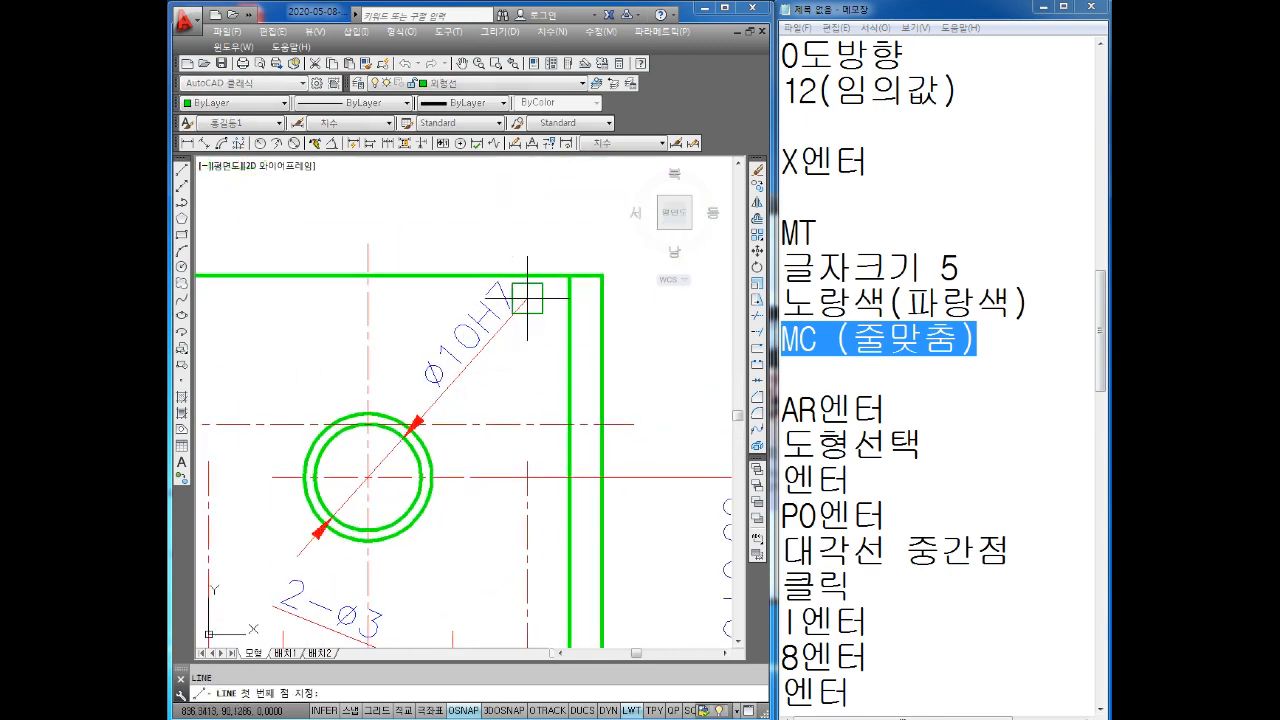
{"action": "key", "text": "Return"}
{"action": "left_click", "coordinate": [530, 296]}
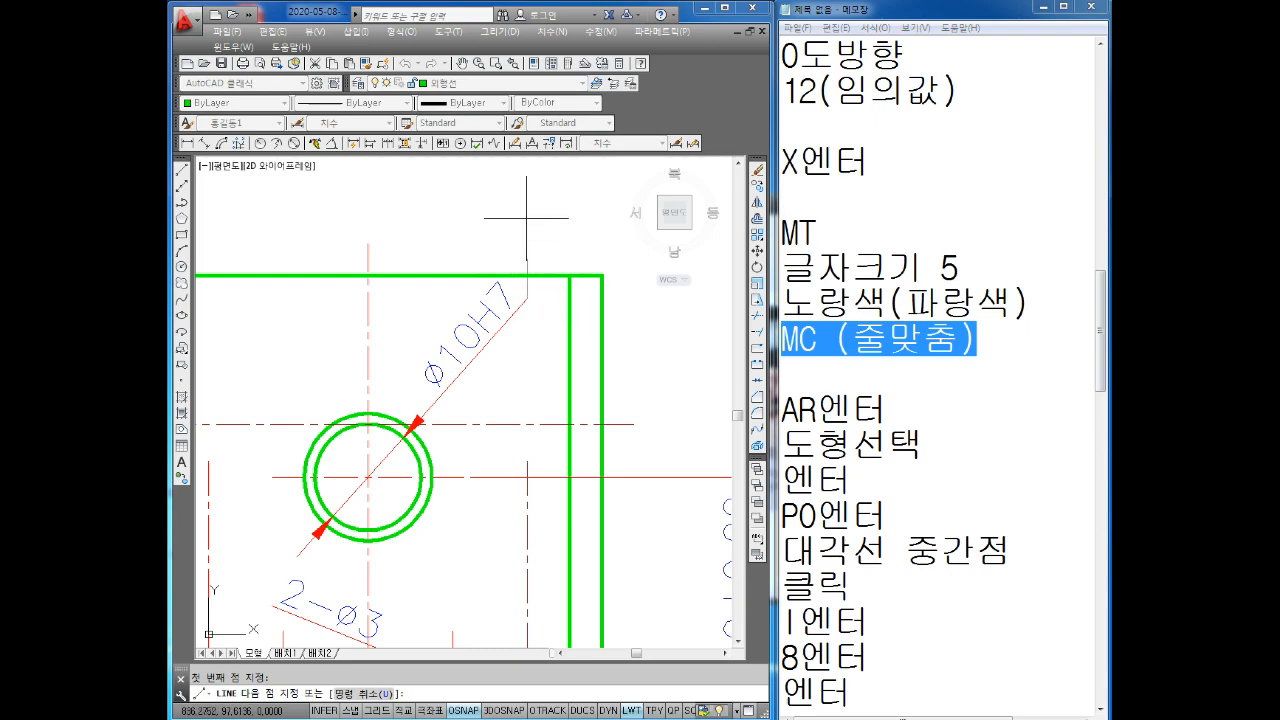
{"action": "key", "text": "Escape"}
- Change the section edge lines on both sides of the small hole in the side view and the ø10H7 inner circle to blue
{"action": "scroll", "coordinate": [570, 322], "scroll_direction": "down", "scroll_amount": 4}
{"action": "scroll", "coordinate": [570, 322], "scroll_direction": "down", "scroll_amount": 4}
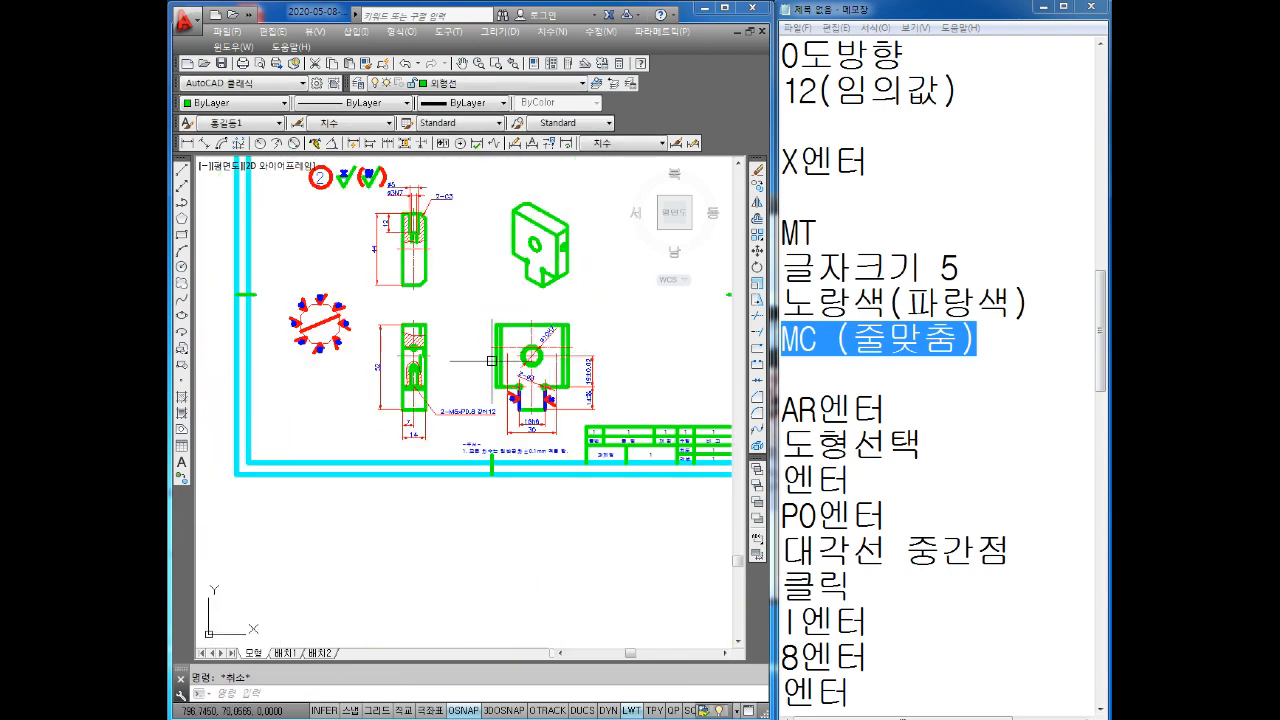
{"action": "scroll", "coordinate": [429, 356], "scroll_direction": "up", "scroll_amount": 2}
{"action": "scroll", "coordinate": [429, 356], "scroll_direction": "up", "scroll_amount": 6}
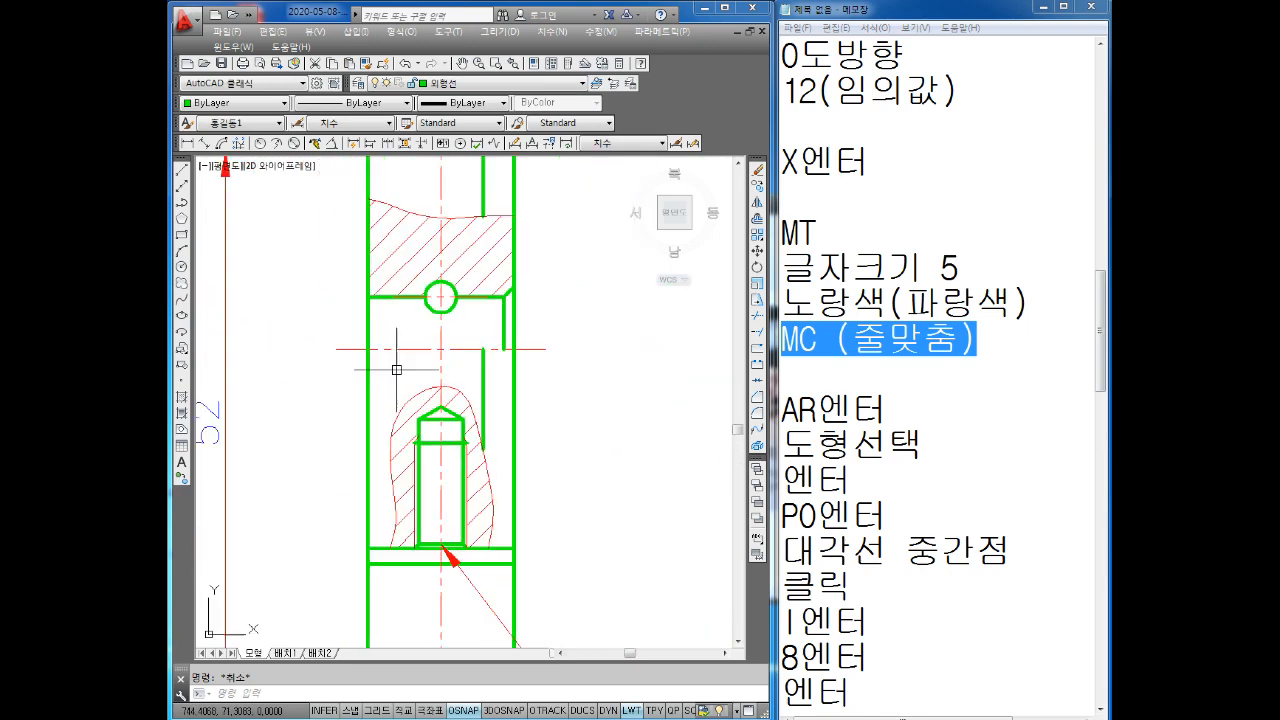
{"action": "scroll", "coordinate": [537, 322], "scroll_direction": "down", "scroll_amount": 2}
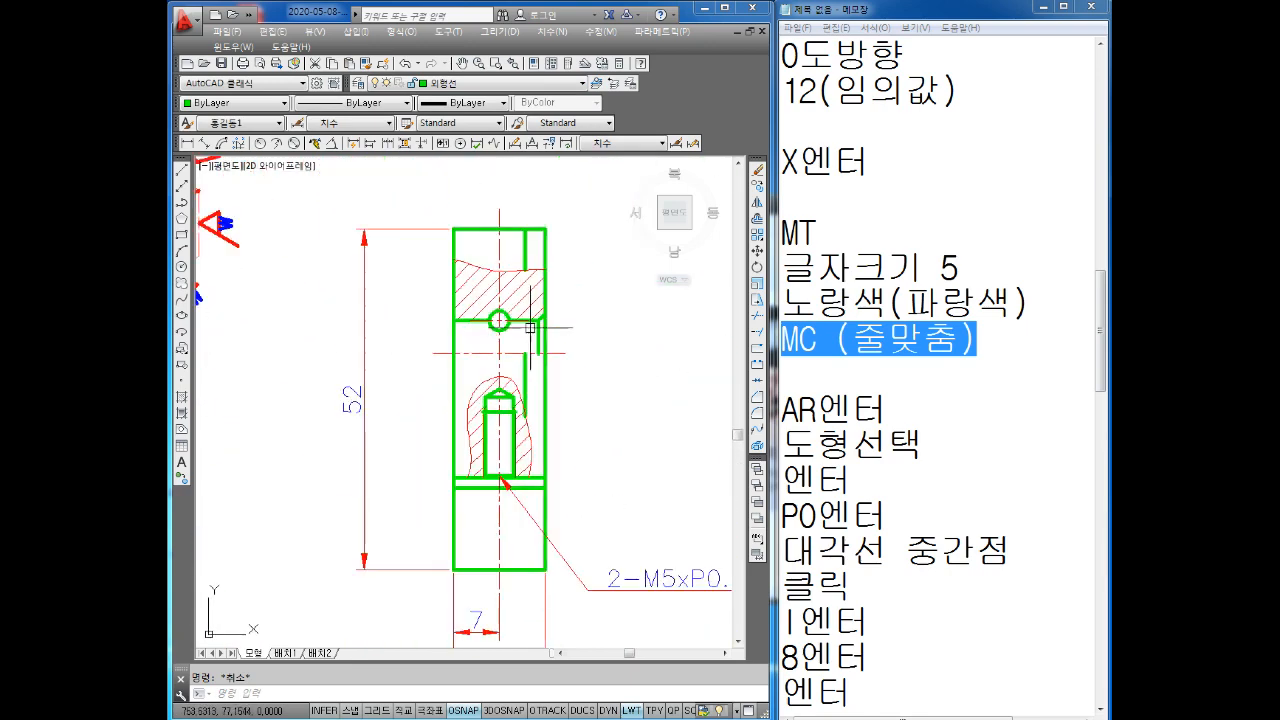
{"action": "mouse_move", "coordinate": [542, 325]}
{"action": "middle_mouse_down"}
{"action": "mouse_move", "coordinate": [569, 319]}
{"action": "mouse_move", "coordinate": [434, 303]}
{"action": "mouse_move", "coordinate": [416, 320]}
{"action": "middle_mouse_up"}
{"action": "scroll", "coordinate": [478, 315], "scroll_direction": "down", "scroll_amount": 2}
{"action": "middle_click_drag", "start_coordinate": [225, 300], "coordinate": [481, 338]}
{"action": "middle_click_drag", "start_coordinate": [325, 256], "coordinate": [409, 294]}
{"action": "scroll", "coordinate": [409, 294], "scroll_direction": "up", "scroll_amount": 2}
{"action": "middle_click_drag", "start_coordinate": [700, 435], "coordinate": [492, 354]}
{"action": "scroll", "coordinate": [535, 367], "scroll_direction": "up", "scroll_amount": 2}
{"action": "left_click", "coordinate": [478, 346]}
{"action": "left_click", "coordinate": [583, 346]}
{"action": "scroll", "coordinate": [581, 346], "scroll_direction": "up", "scroll_amount": 4}
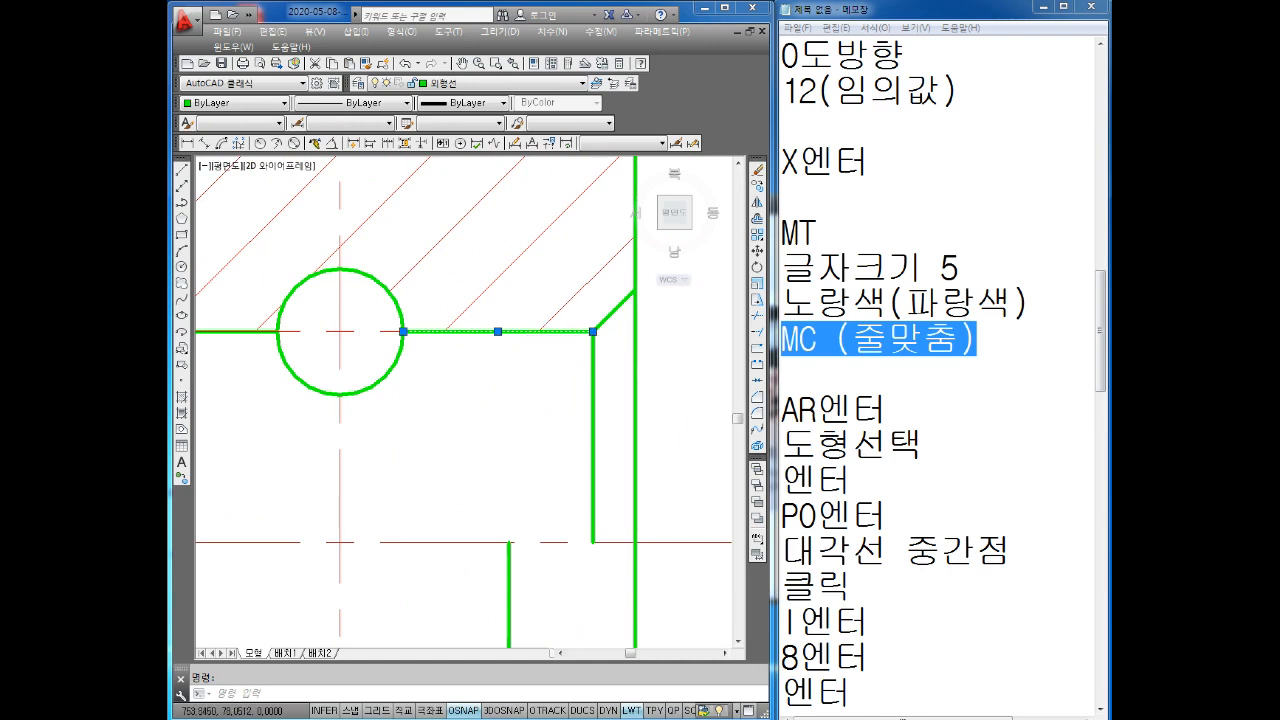
{"action": "scroll", "coordinate": [571, 334], "scroll_direction": "down", "scroll_amount": 3}
{"action": "left_click", "coordinate": [384, 338], "text": "shift"}
{"action": "scroll", "coordinate": [395, 338], "scroll_direction": "down", "scroll_amount": 5}
{"action": "middle_click_drag", "start_coordinate": [708, 346], "coordinate": [551, 338]}
{"action": "scroll", "coordinate": [556, 336], "scroll_direction": "up", "scroll_amount": 5}
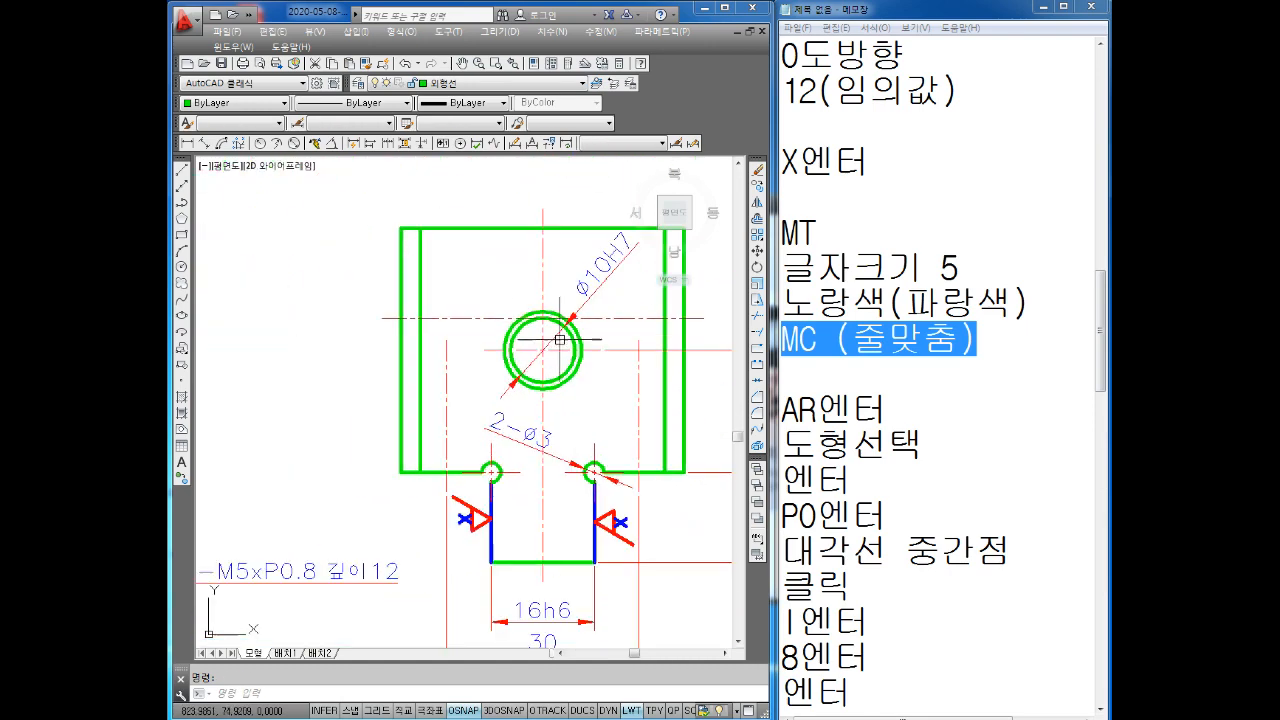
{"action": "left_click", "coordinate": [240, 103]}
{"action": "left_click", "coordinate": [215, 196]}
{"action": "key", "text": "Escape"}
- Reposition the ø10H7 dimension text by its grip so the dimension line runs at a flatter angle
{"action": "scroll", "coordinate": [453, 346], "scroll_direction": "down", "scroll_amount": 6}
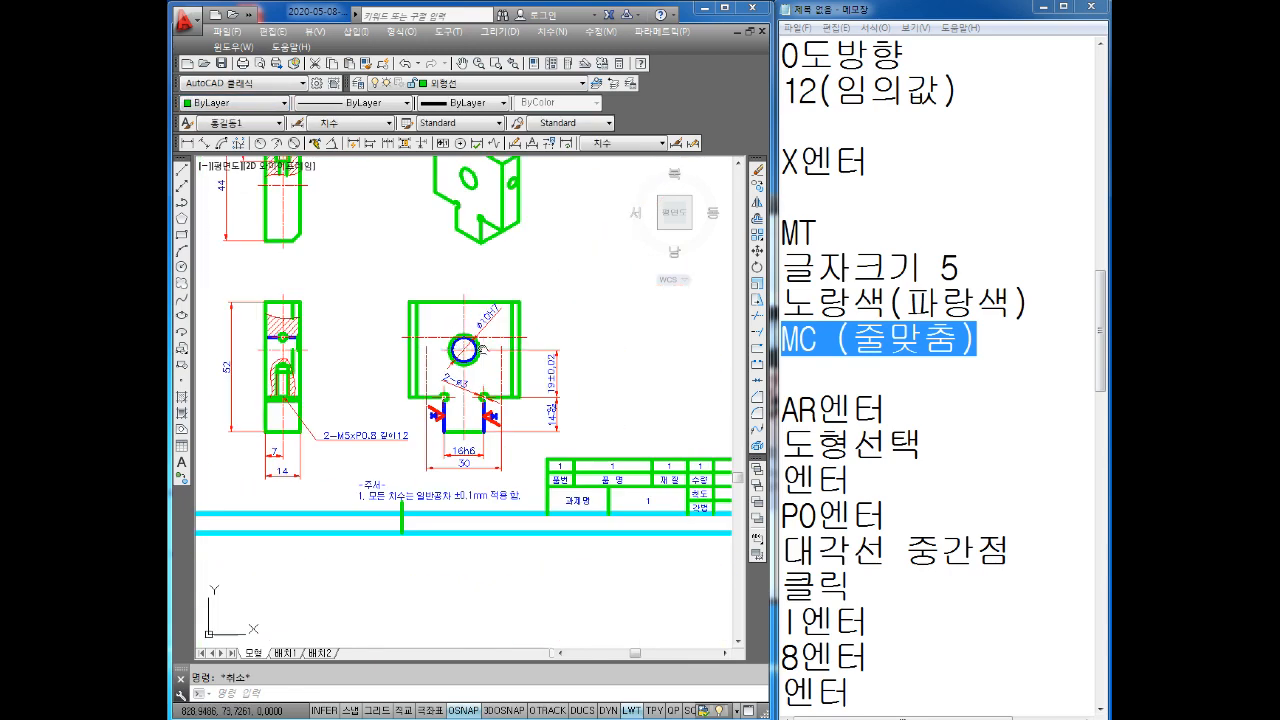
{"action": "scroll", "coordinate": [483, 348], "scroll_direction": "up", "scroll_amount": 4}
{"action": "left_click", "coordinate": [441, 286]}
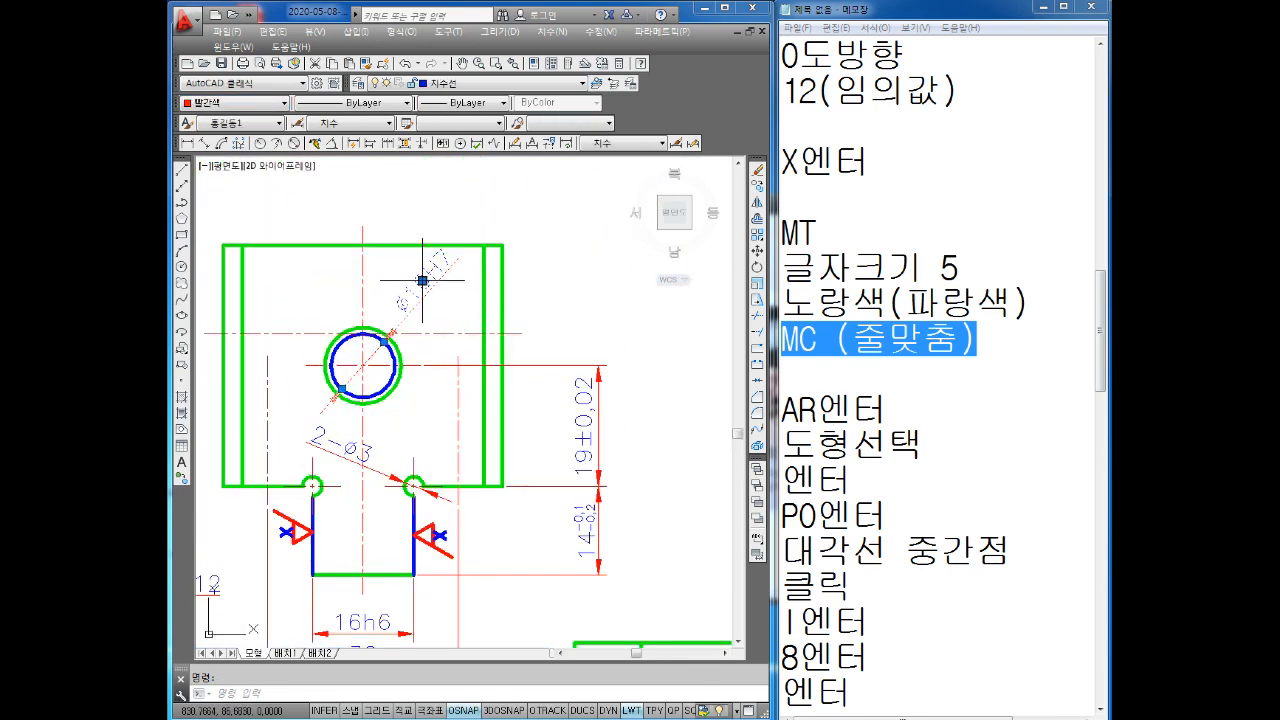
{"action": "left_click", "coordinate": [423, 281]}
{"action": "key", "text": "Escape"}
{"action": "mouse_move", "coordinate": [424, 339]}
{"action": "middle_mouse_down"}
{"action": "mouse_move", "coordinate": [490, 309]}
{"action": "mouse_move", "coordinate": [466, 394]}
{"action": "middle_mouse_up"}
{"action": "scroll", "coordinate": [473, 265], "scroll_direction": "up", "scroll_amount": 4}
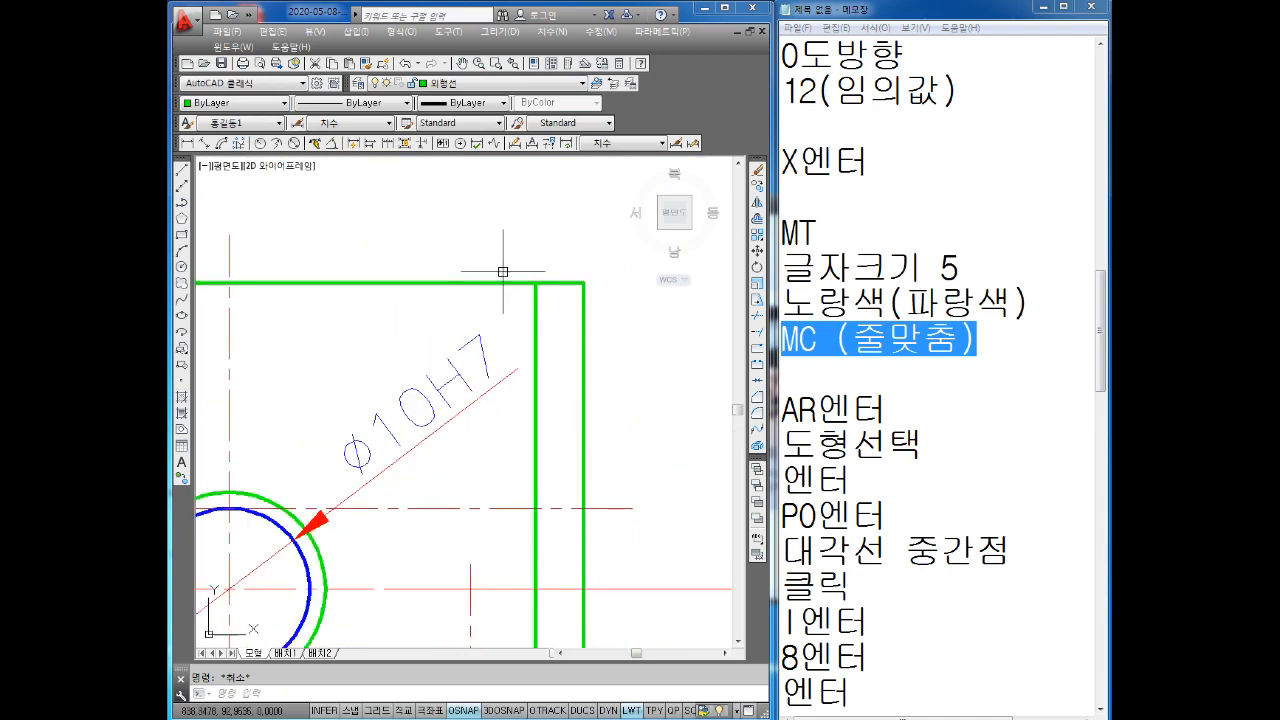
- Copy the bottom W symbol from the octagon onto the blue edge left of the small hole in the side-view section
{"action": "scroll", "coordinate": [495, 331], "scroll_direction": "down", "scroll_amount": 6}
{"action": "middle_click_drag", "start_coordinate": [495, 331], "coordinate": [683, 331]}
{"action": "middle_click_drag", "start_coordinate": [318, 375], "coordinate": [549, 354]}
{"action": "scroll", "coordinate": [448, 363], "scroll_direction": "up", "scroll_amount": 4}
{"action": "scroll", "coordinate": [417, 369], "scroll_direction": "down", "scroll_amount": 2}
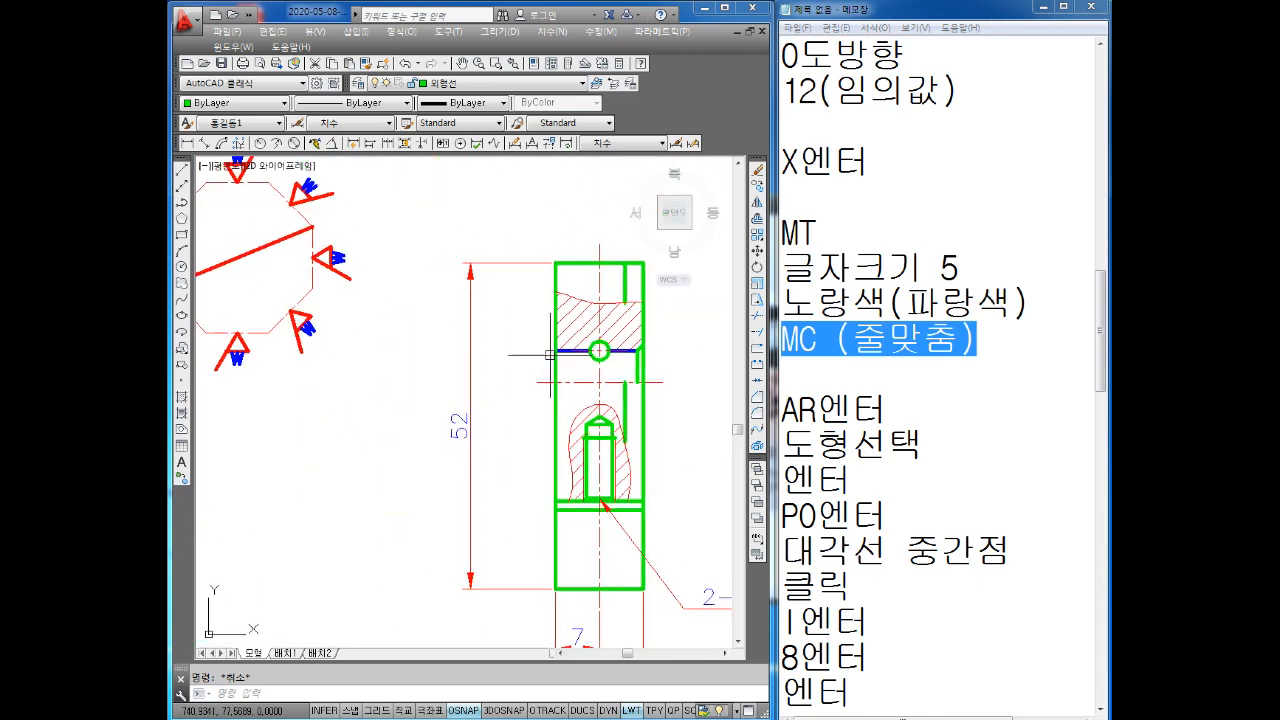
{"action": "middle_click_drag", "start_coordinate": [266, 319], "coordinate": [382, 354]}
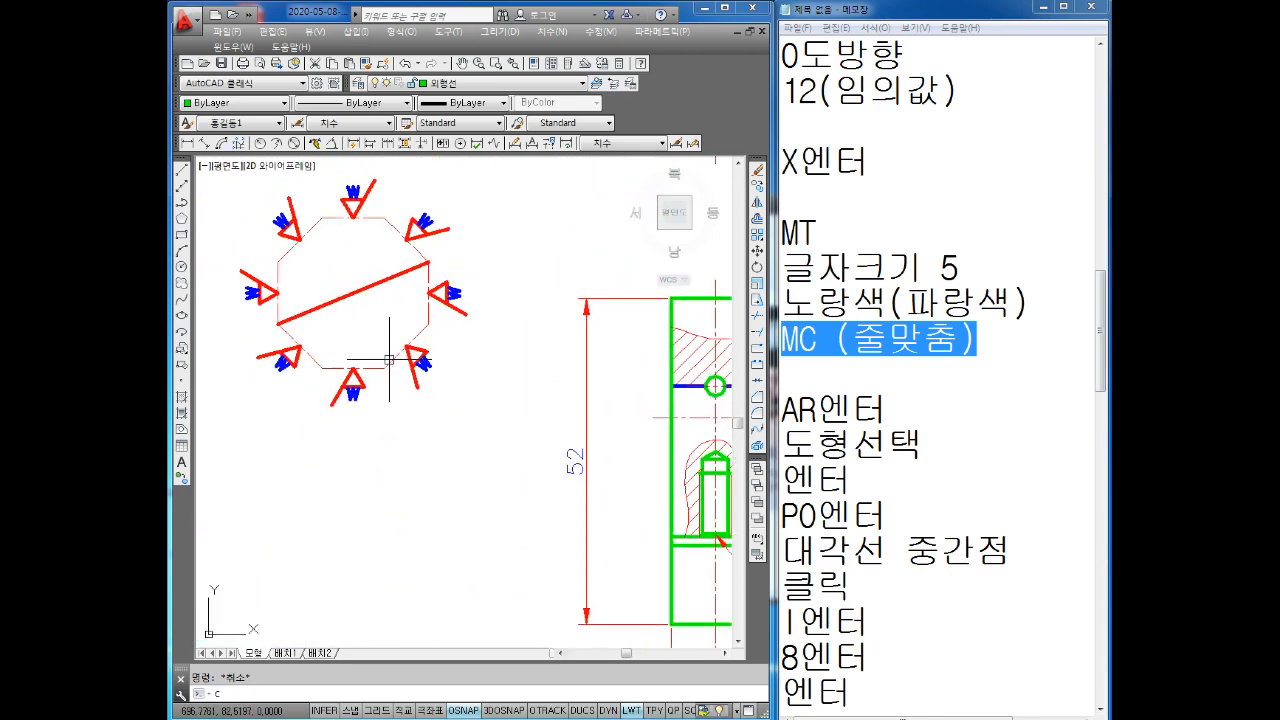
{"action": "scroll", "coordinate": [342, 400], "scroll_direction": "up", "scroll_amount": 2}
{"action": "key", "text": "Return"}
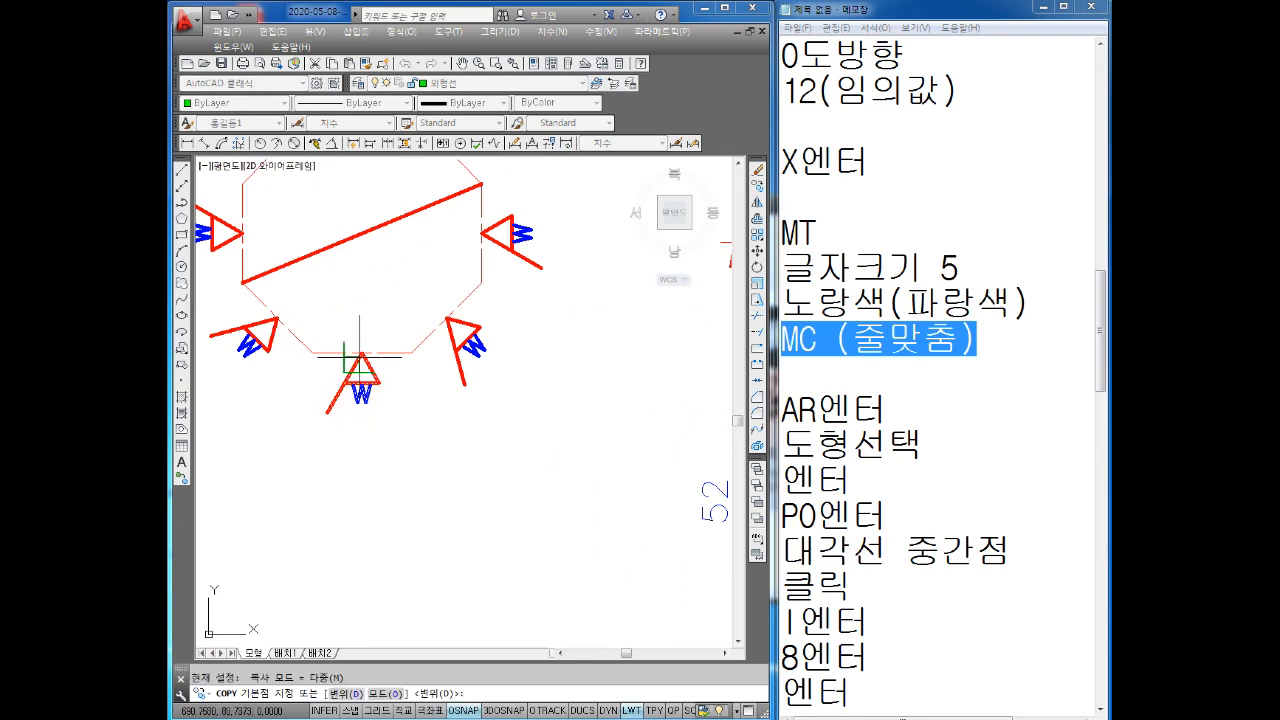
{"action": "left_click", "coordinate": [362, 345]}
{"action": "scroll", "coordinate": [362, 345], "scroll_direction": "down", "scroll_amount": 3}
{"action": "scroll", "coordinate": [490, 385], "scroll_direction": "up", "scroll_amount": 3}
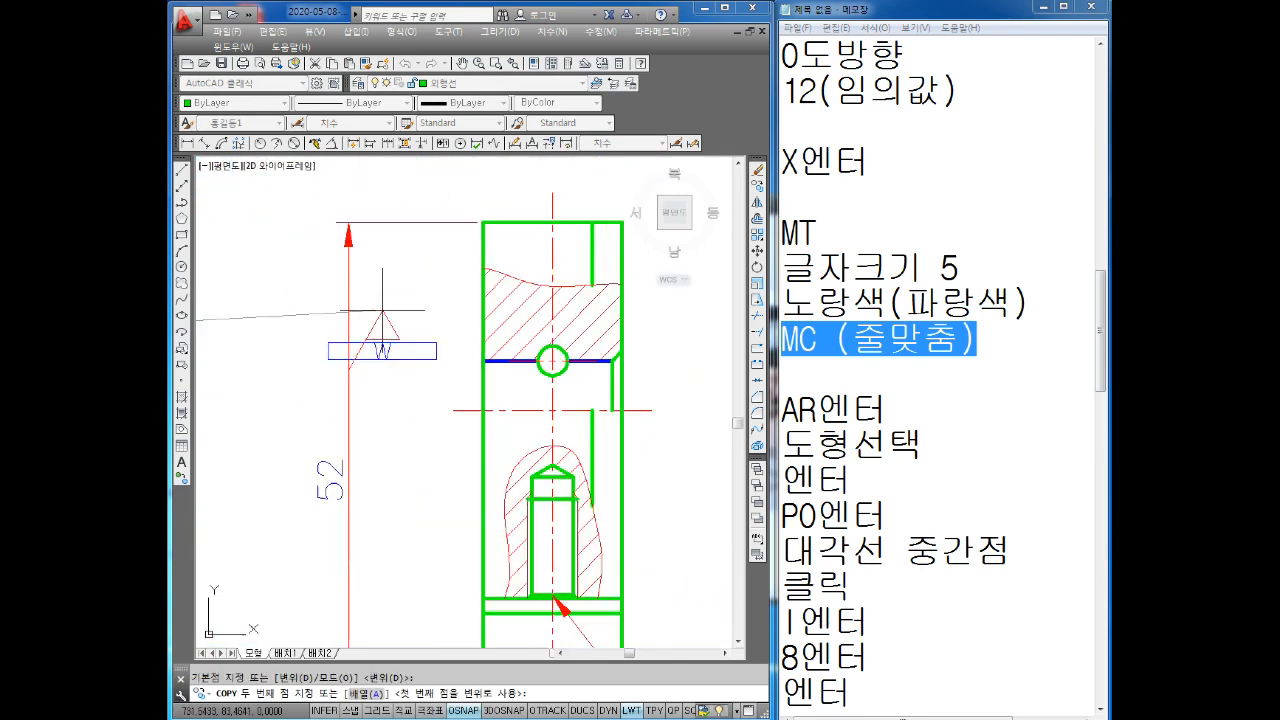
{"action": "left_click", "coordinate": [509, 360]}
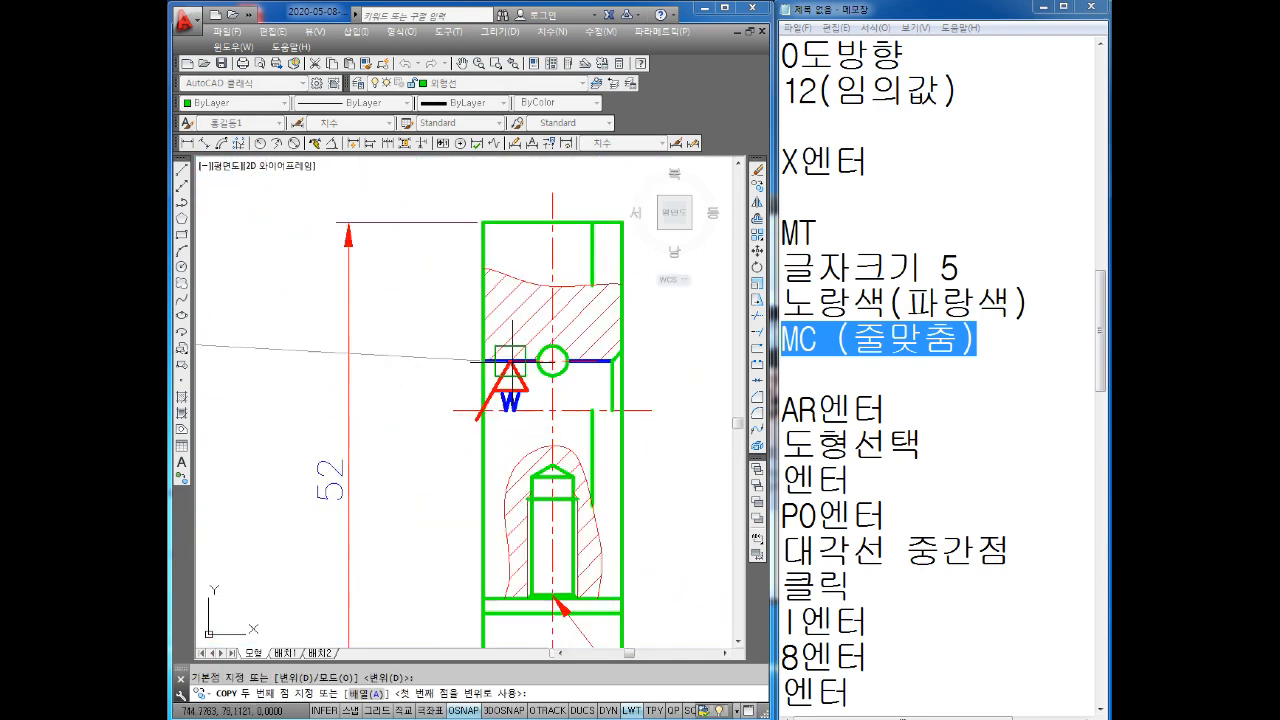
{"action": "key", "text": "Escape"}
- Try to copy the upper-left W symbol from the octagon to the outer end of the ø10H7 dimension line
{"action": "middle_click_drag", "start_coordinate": [509, 381], "coordinate": [488, 364]}
{"action": "scroll", "coordinate": [503, 400], "scroll_direction": "down", "scroll_amount": 5}
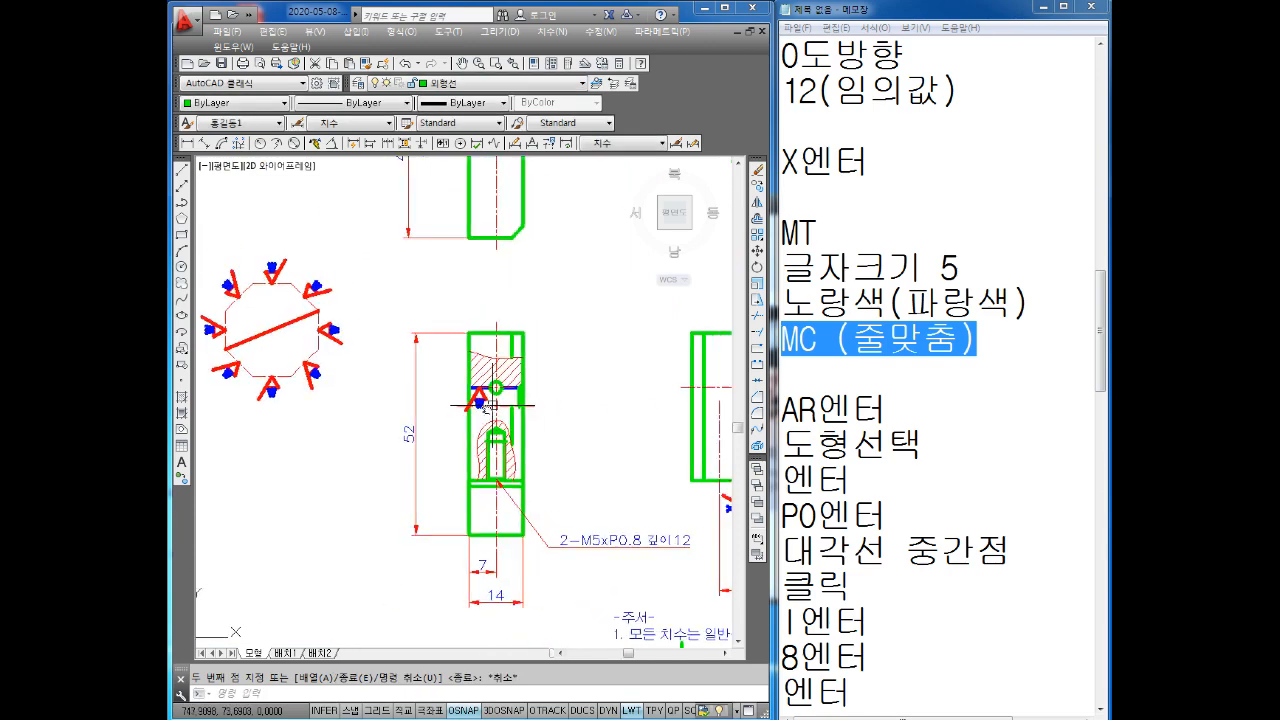
{"action": "scroll", "coordinate": [410, 367], "scroll_direction": "up", "scroll_amount": 4}
{"action": "scroll", "coordinate": [454, 364], "scroll_direction": "up", "scroll_amount": 2}
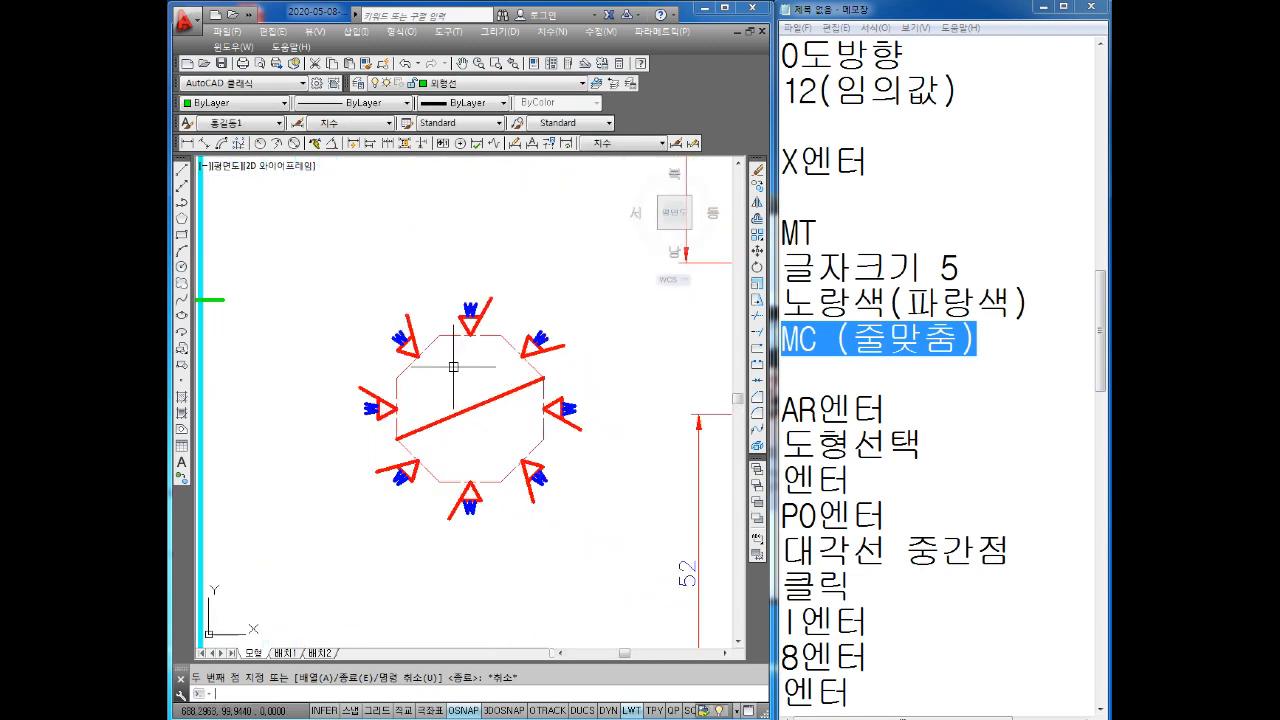
{"action": "key", "text": "Escape"}
{"action": "key", "text": "Return"}
{"action": "scroll", "coordinate": [404, 350], "scroll_direction": "up", "scroll_amount": 2}
{"action": "left_click", "coordinate": [445, 306]}
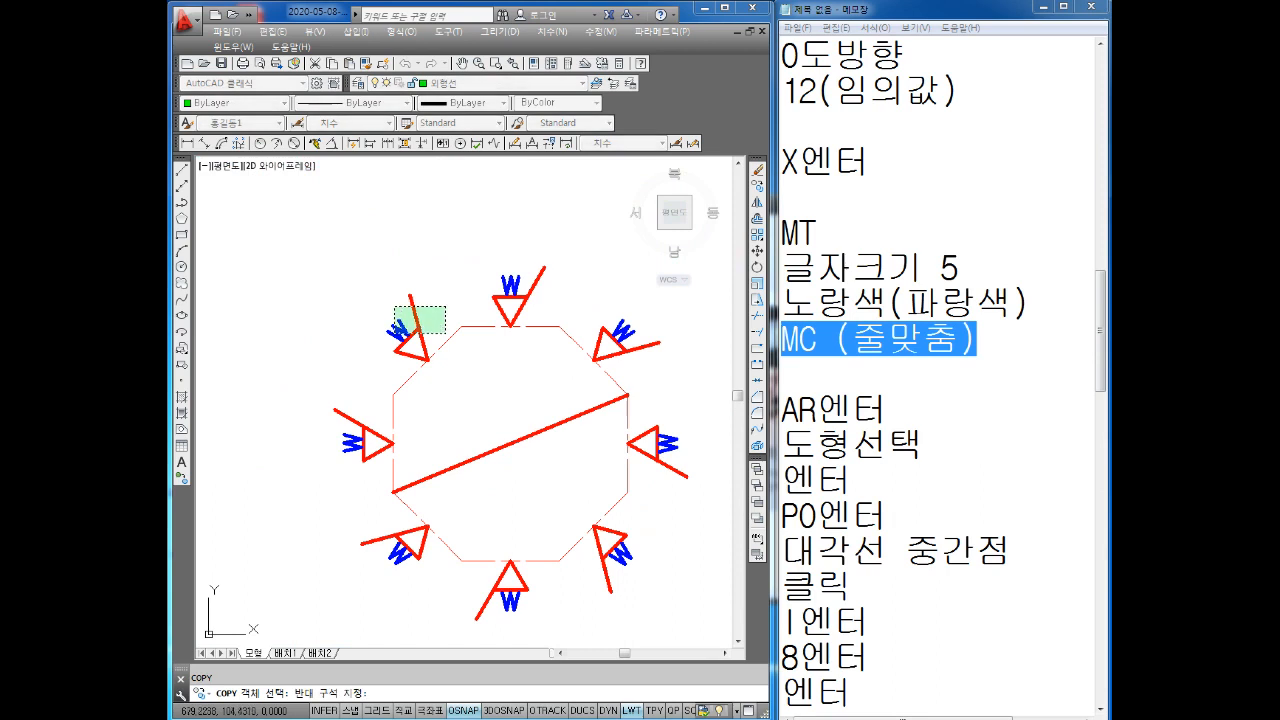
{"action": "left_click", "coordinate": [383, 319]}
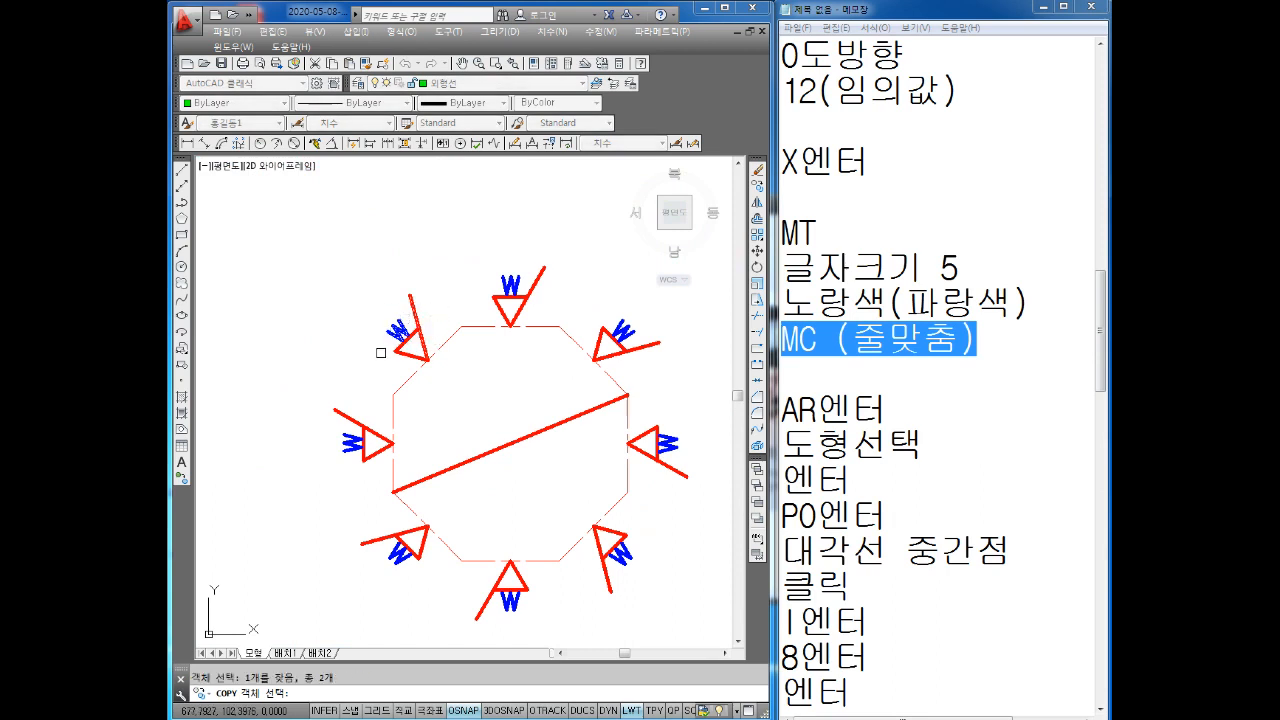
{"action": "key", "text": "Return"}
{"action": "left_click", "coordinate": [428, 360]}
{"action": "scroll", "coordinate": [515, 418], "scroll_direction": "down", "scroll_amount": 4}
{"action": "middle_click_drag", "start_coordinate": [522, 430], "coordinate": [286, 350]}
{"action": "middle_click_drag", "start_coordinate": [648, 390], "coordinate": [352, 322]}
{"action": "scroll", "coordinate": [548, 296], "scroll_direction": "up", "scroll_amount": 4}
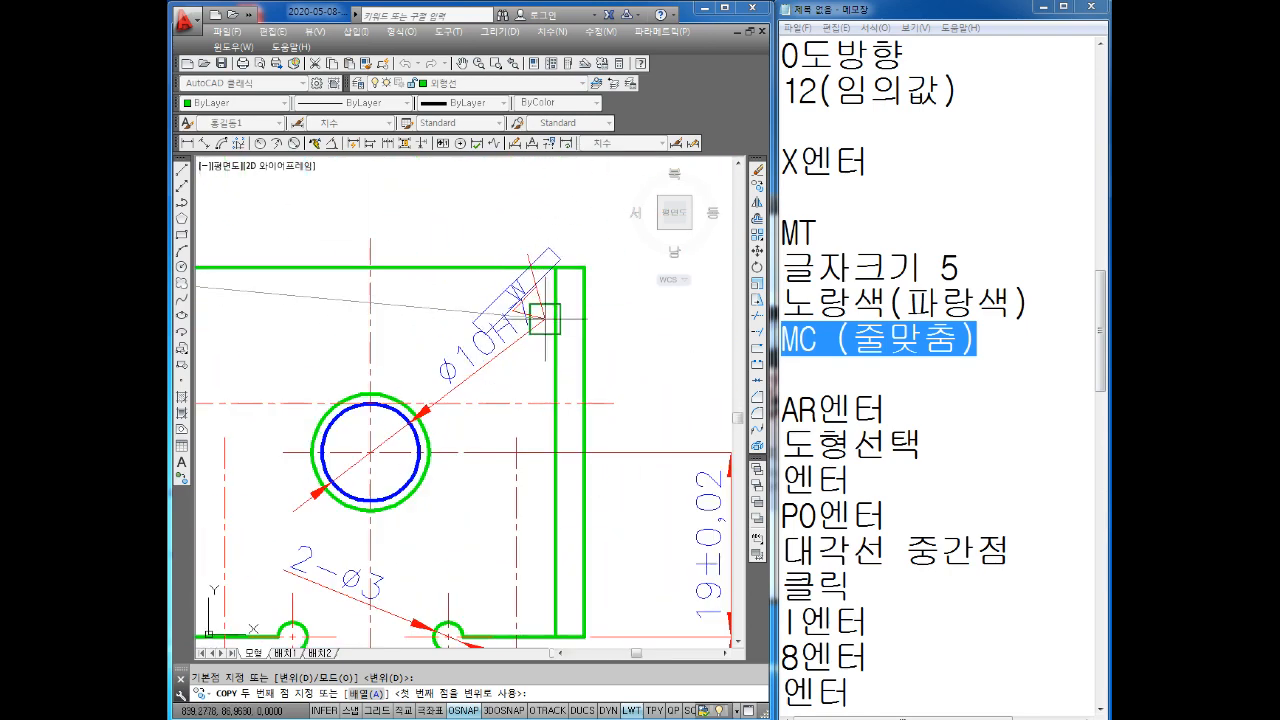
{"action": "scroll", "coordinate": [545, 318], "scroll_direction": "up", "scroll_amount": 3}
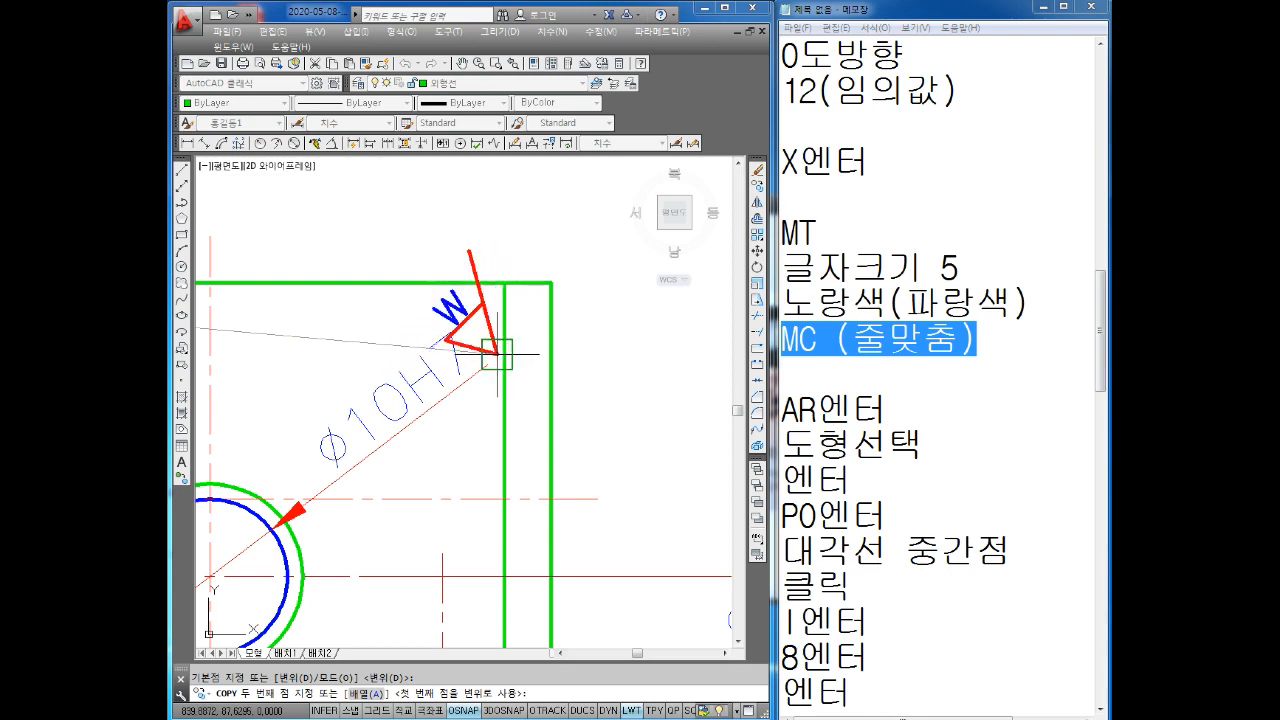
{"action": "key", "text": "Escape"}
{"action": "scroll", "coordinate": [497, 360], "scroll_direction": "down", "scroll_amount": 4}
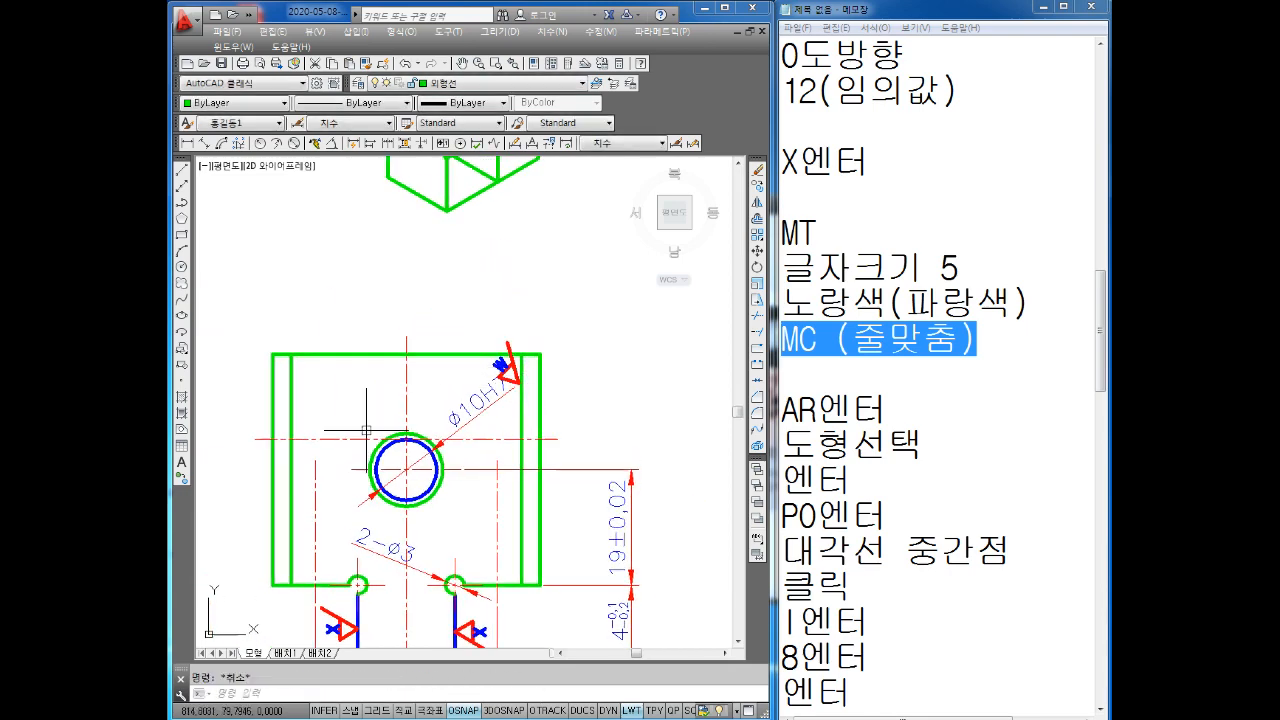
{"action": "scroll", "coordinate": [461, 390], "scroll_direction": "up", "scroll_amount": 4}
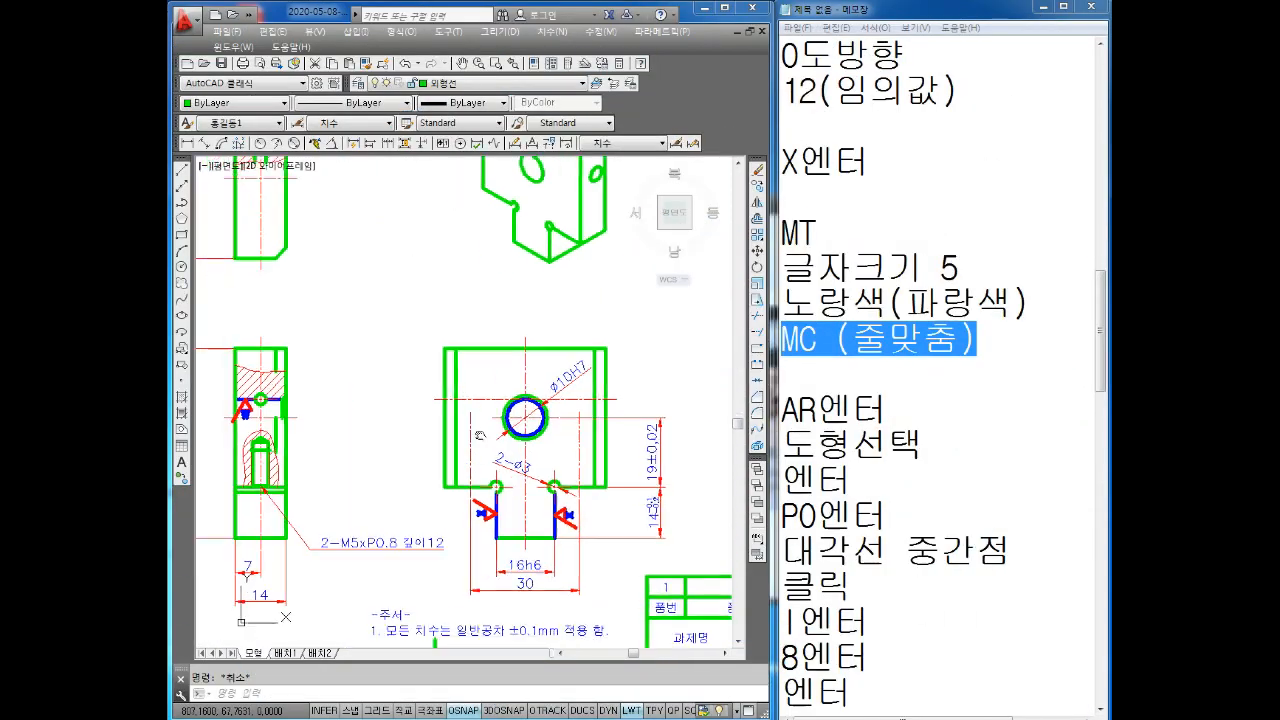
{"action": "scroll", "coordinate": [480, 436], "scroll_direction": "down", "scroll_amount": 4}
{"action": "middle_click_drag", "start_coordinate": [272, 442], "coordinate": [449, 420]}
{"action": "mouse_move", "coordinate": [223, 399]}
{"action": "middle_mouse_down"}
{"action": "mouse_move", "coordinate": [447, 415]}
{"action": "mouse_move", "coordinate": [411, 422]}
{"action": "mouse_move", "coordinate": [487, 414]}
{"action": "middle_mouse_up"}
{"action": "scroll", "coordinate": [365, 411], "scroll_direction": "up", "scroll_amount": 2}
{"action": "scroll", "coordinate": [374, 422], "scroll_direction": "up", "scroll_amount": 2}
{"action": "middle_click_drag", "start_coordinate": [424, 483], "coordinate": [474, 438]}
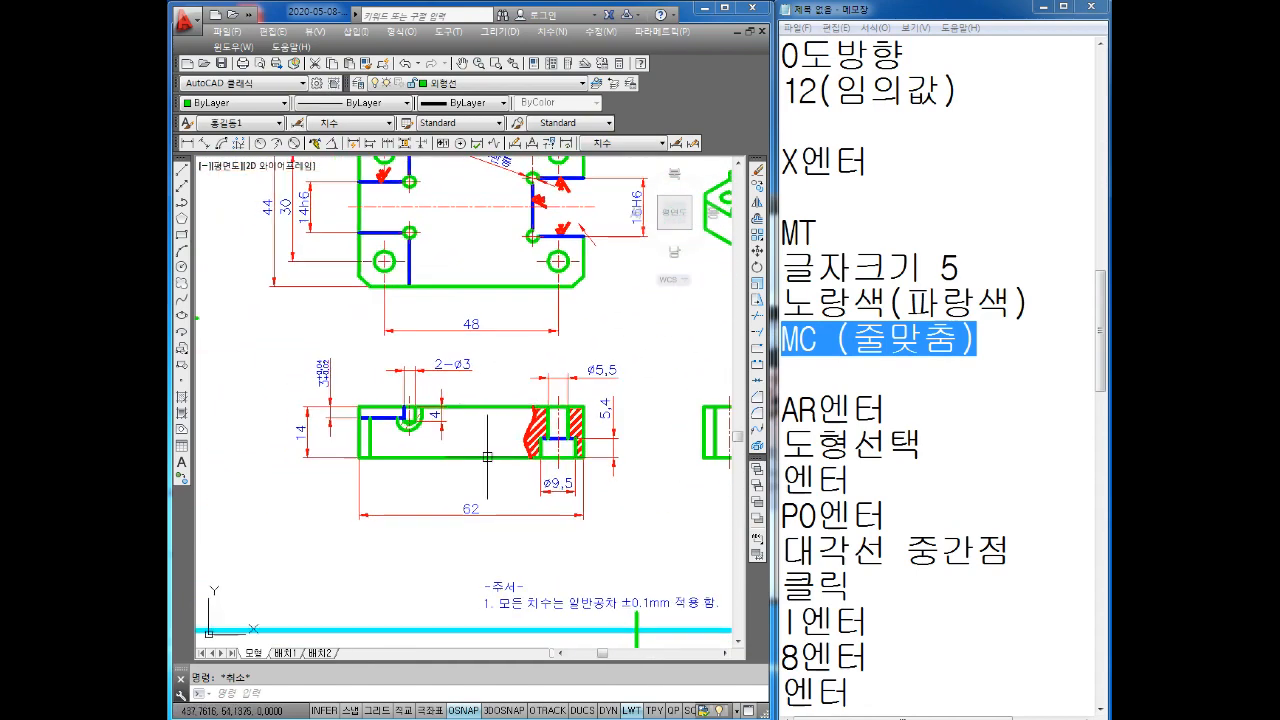
- Switch to the Notepad memo and go down to its end to read the remaining command notes
{"action": "left_click", "coordinate": [921, 683]}
{"action": "key", "text": "Down"}
{"action": "key", "text": "Down"}
{"action": "key", "text": "Down"}
{"action": "key", "text": "Down"}
{"action": "key", "text": "Down"}
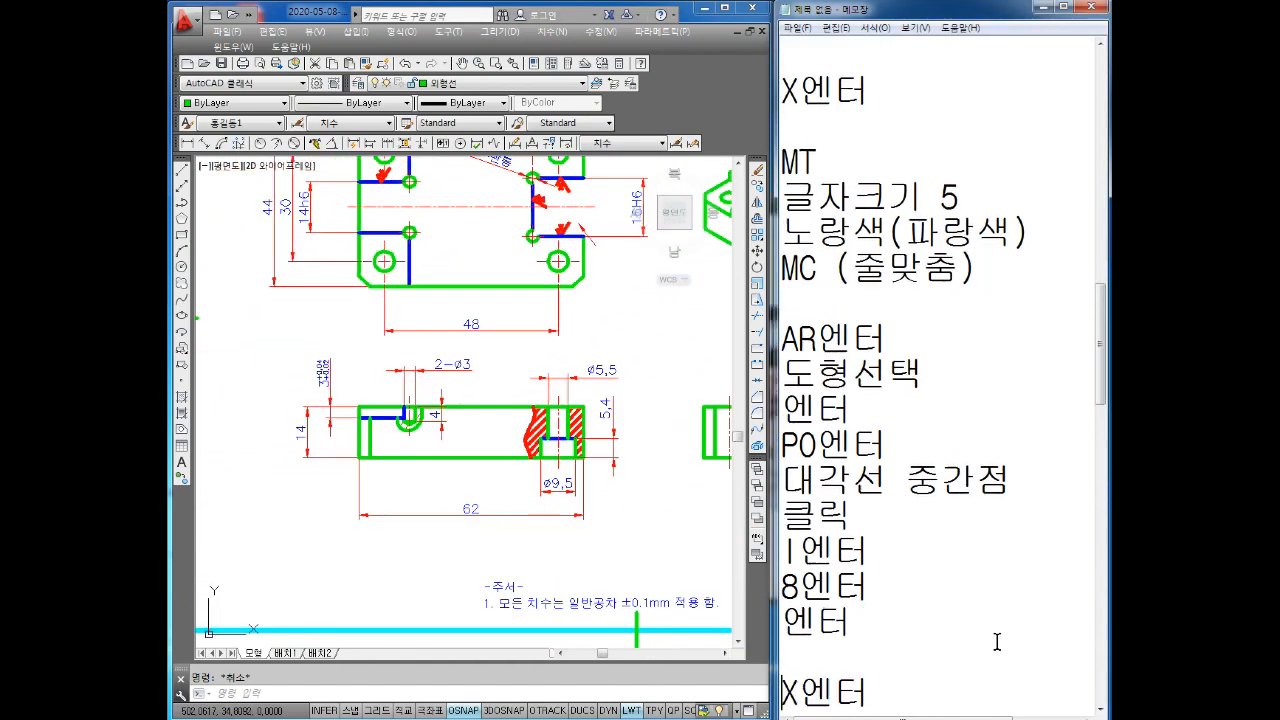
{"action": "key", "text": "Down"}
{"action": "key", "text": "Down"}
{"action": "key", "text": "Down"}
{"action": "key", "text": "Down"}
{"action": "key", "text": "Down"}
{"action": "key", "text": "Down"}
{"action": "key", "text": "Down"}
{"action": "key", "text": "Down"}
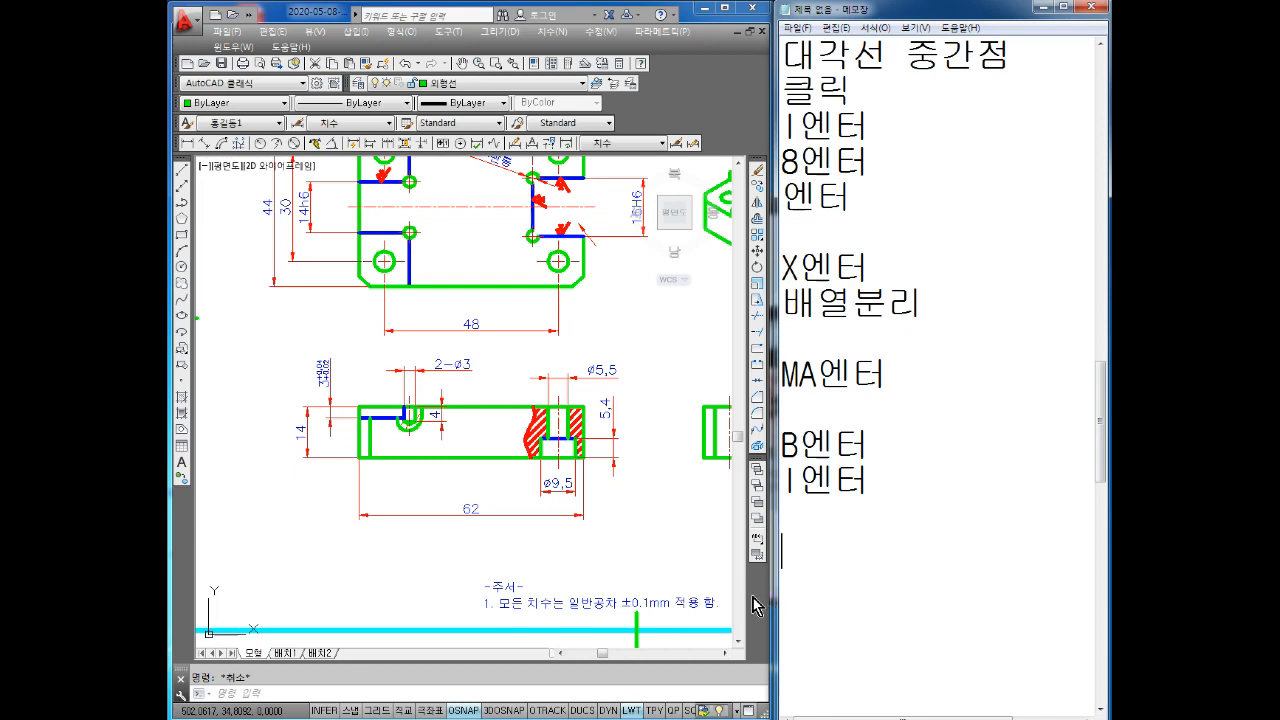
- Draw a horizontal line 100 mm long in the empty area below part 1's drawing frame, with Ortho on
{"action": "left_click", "coordinate": [506, 539]}
{"action": "scroll", "coordinate": [501, 513], "scroll_direction": "down", "scroll_amount": 2}
{"action": "middle_click_drag", "start_coordinate": [501, 513], "coordinate": [484, 341]}
{"action": "middle_click_drag", "start_coordinate": [515, 451], "coordinate": [520, 379]}
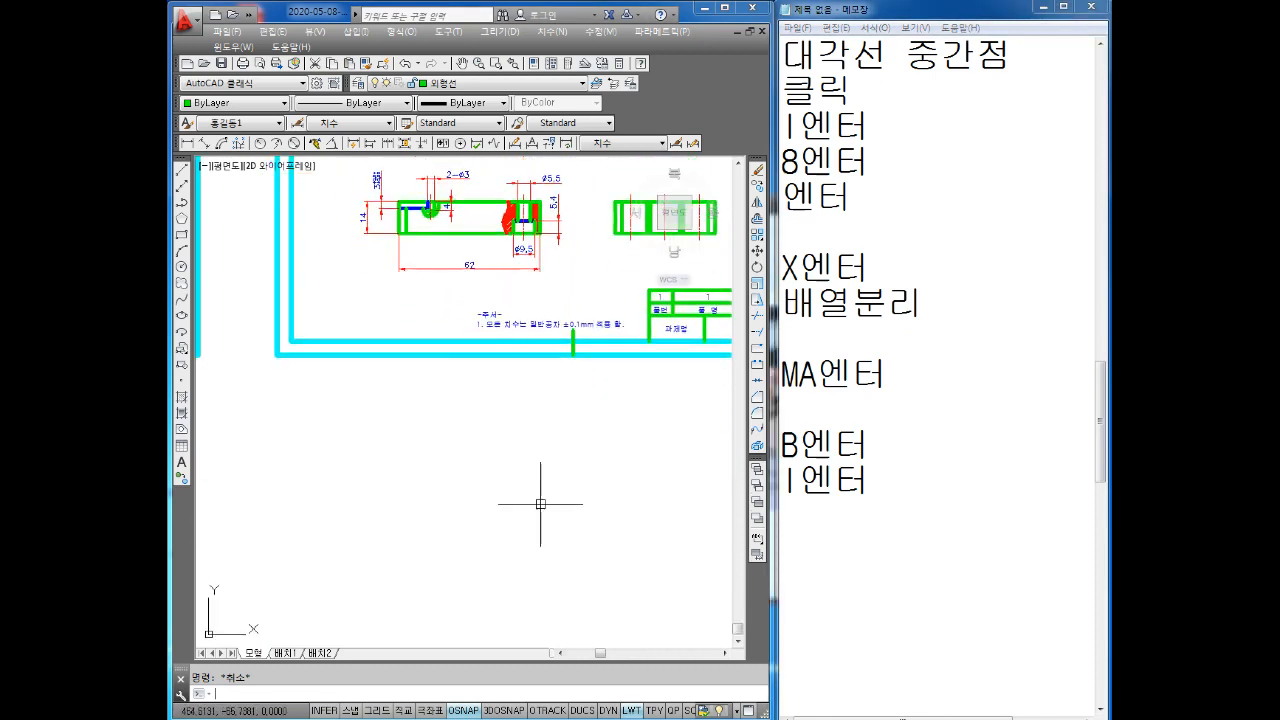
{"action": "type", "text": "L"}
{"action": "key", "text": "Return"}
{"action": "left_click", "coordinate": [405, 496]}
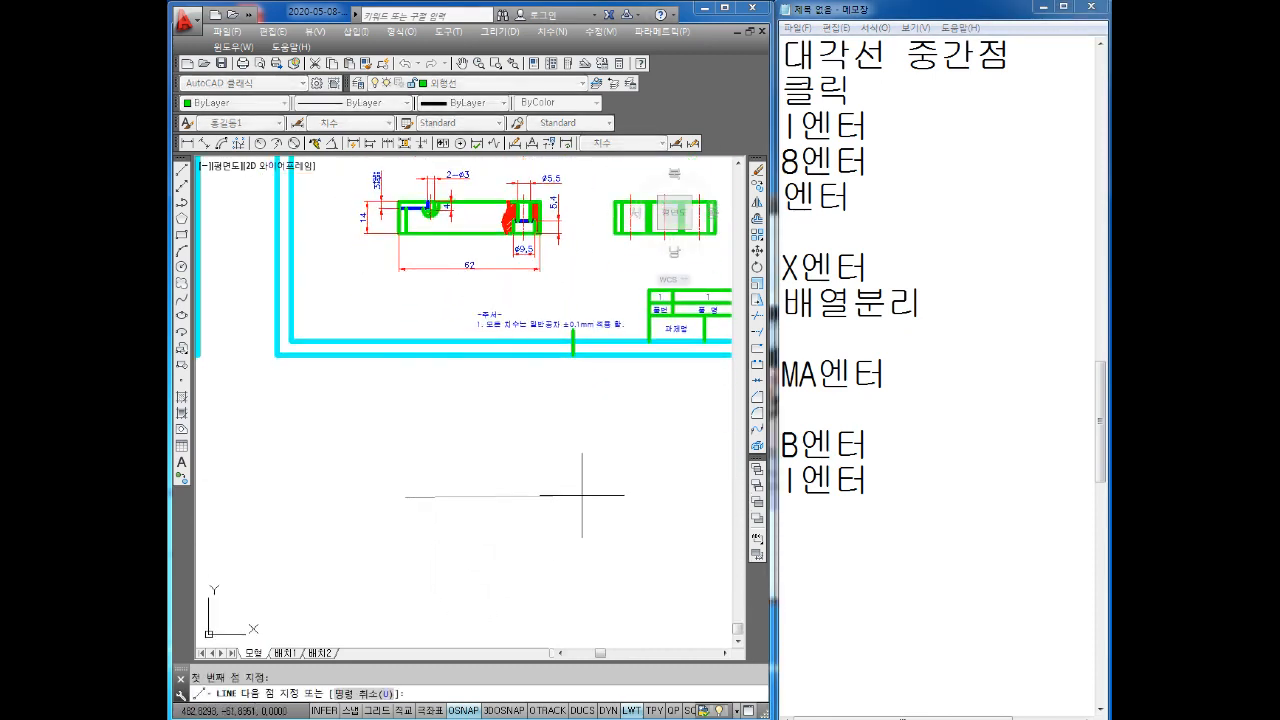
{"action": "key", "text": "F8"}
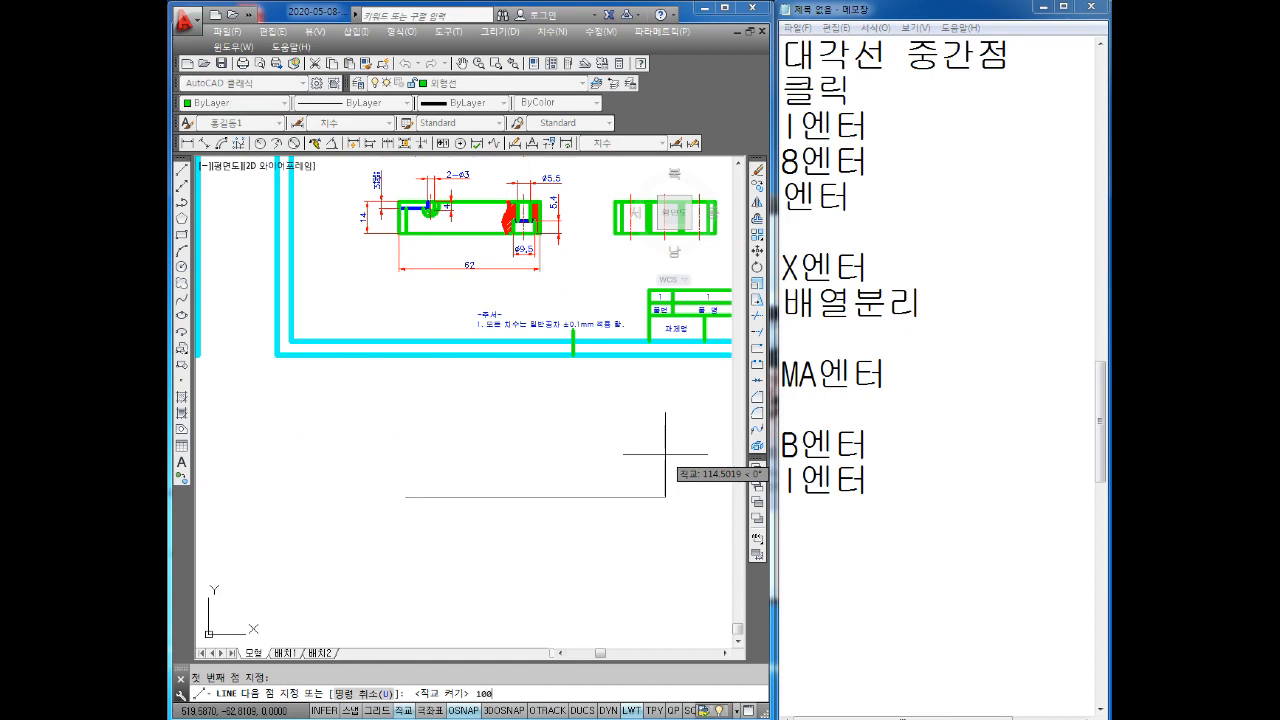
{"action": "type", "text": "100"}
{"action": "key", "text": "Return"}
{"action": "key", "text": "Escape"}
{"action": "middle_click_drag", "start_coordinate": [614, 491], "coordinate": [586, 374]}
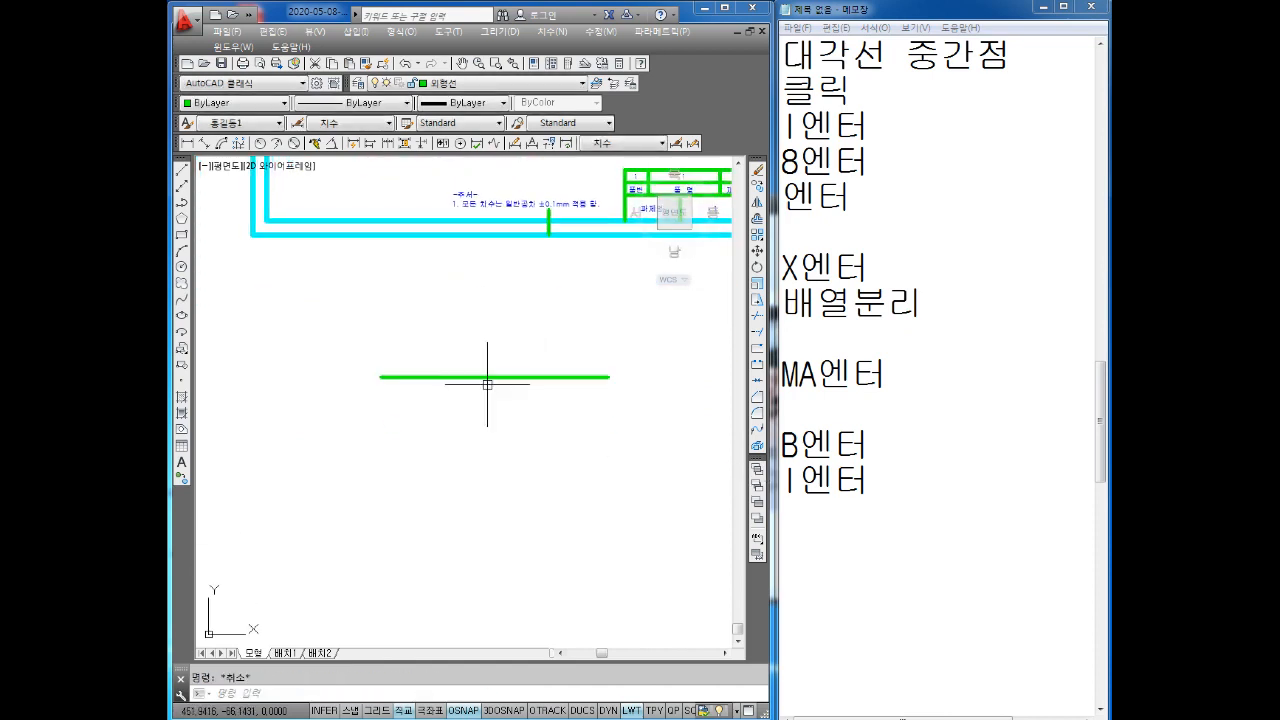
{"action": "scroll", "coordinate": [487, 384], "scroll_direction": "up", "scroll_amount": 3}
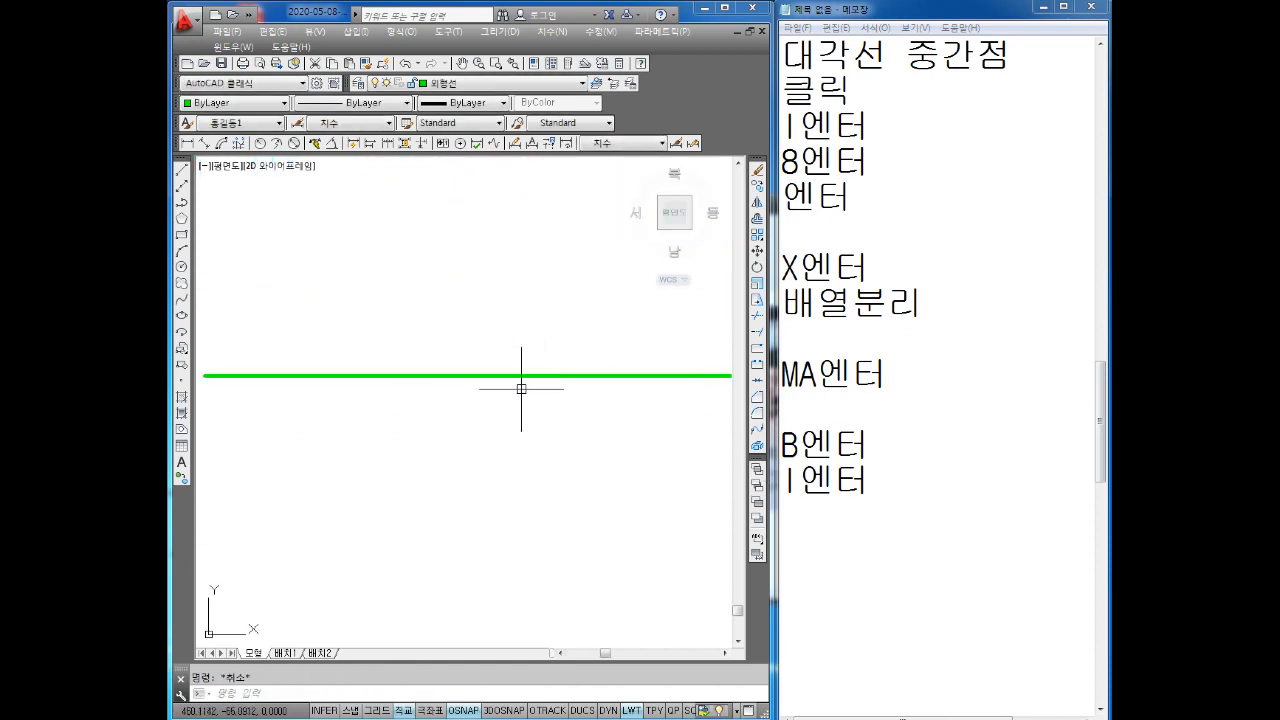
{"action": "scroll", "coordinate": [543, 428], "scroll_direction": "down", "scroll_amount": 3}
{"action": "middle_click_drag", "start_coordinate": [549, 403], "coordinate": [528, 451]}
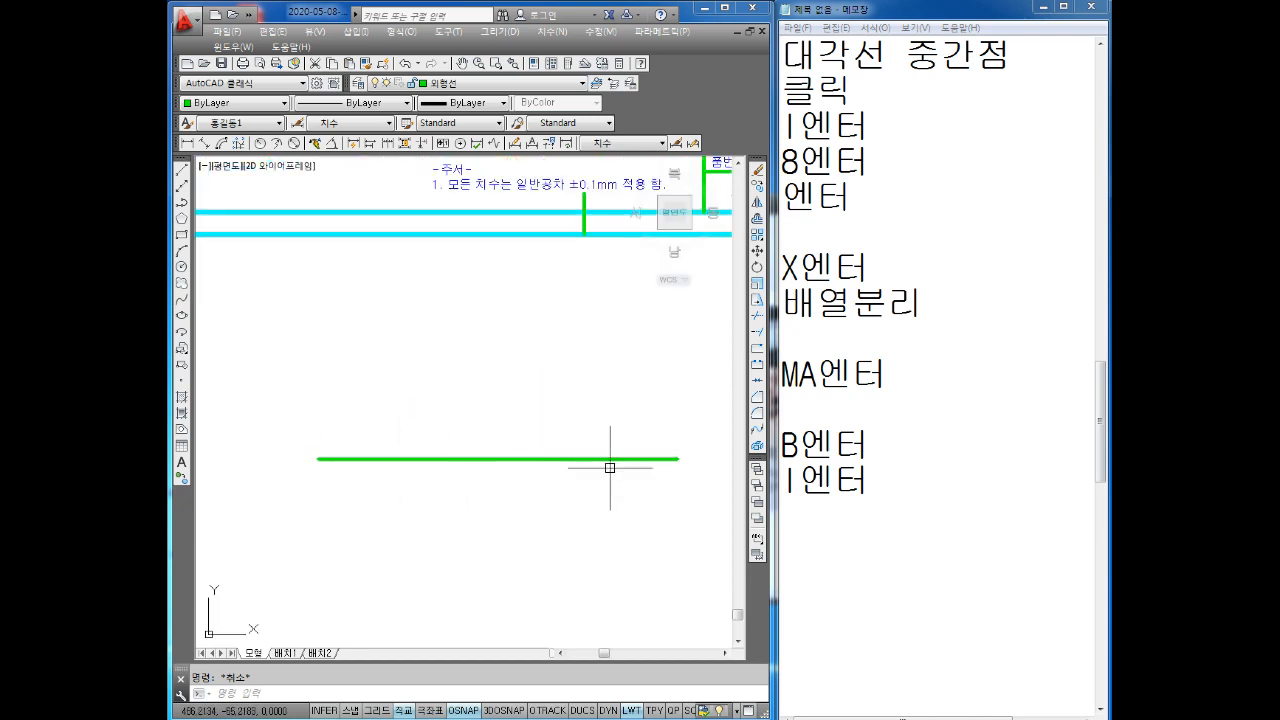
{"action": "middle_click_drag", "start_coordinate": [586, 468], "coordinate": [586, 403]}
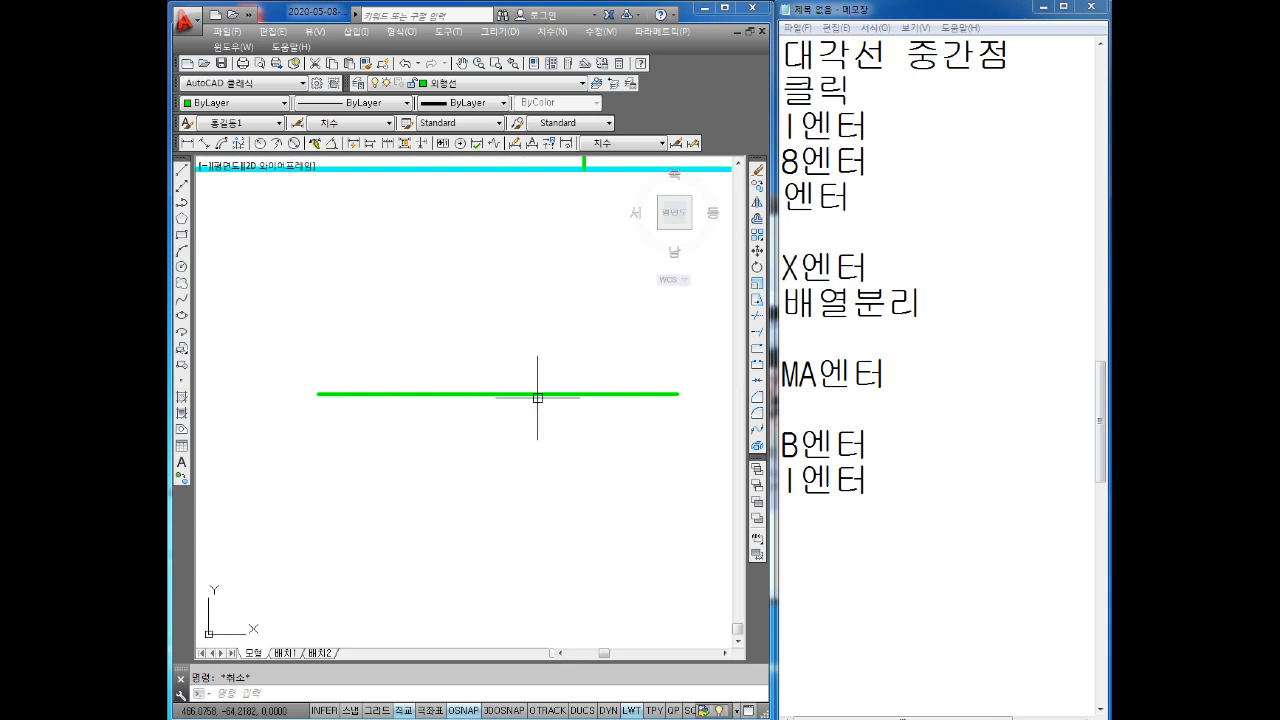
- Add a linear dimension for the horizontal line's length, placed below the line
{"action": "left_click", "coordinate": [188, 145]}
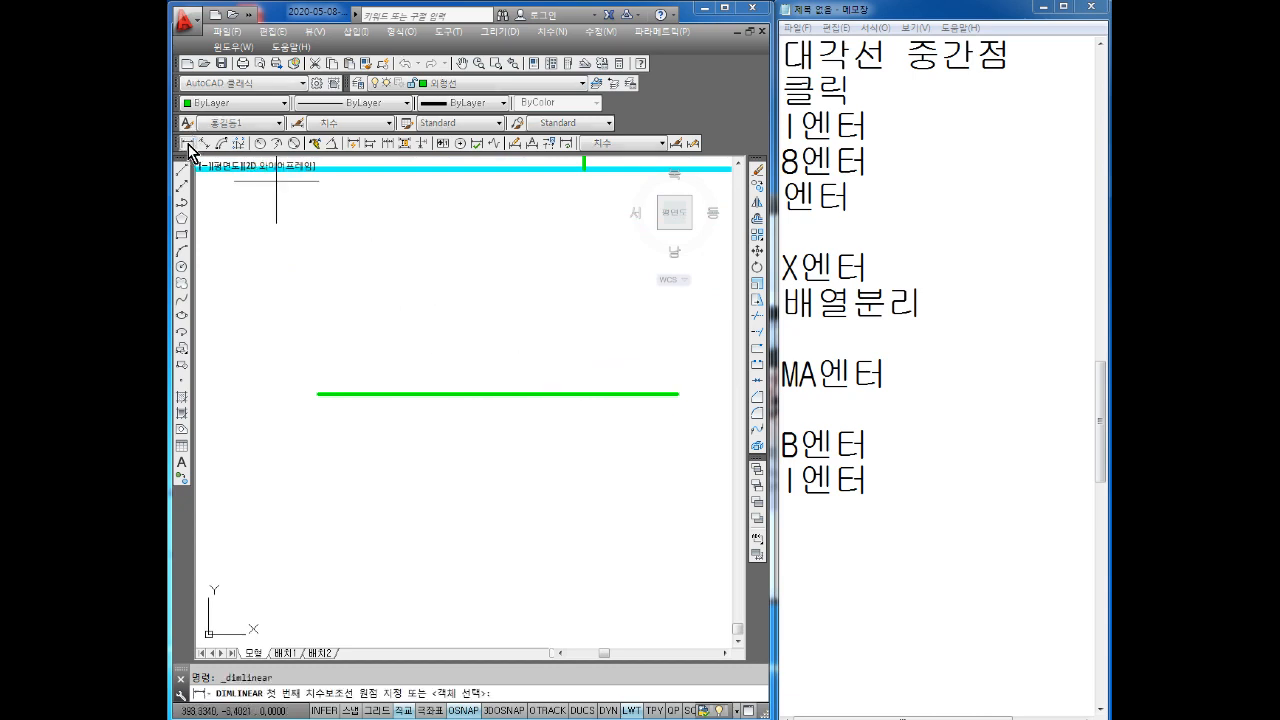
{"action": "left_click", "coordinate": [318, 394]}
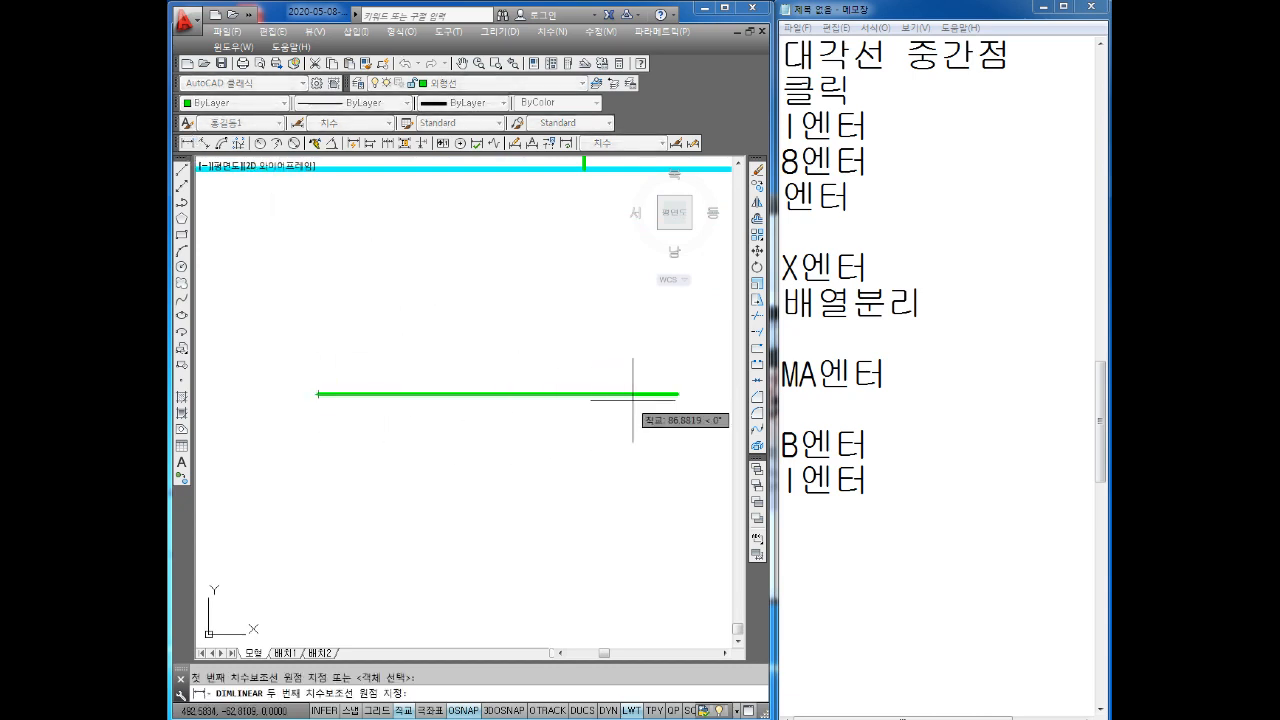
{"action": "left_click", "coordinate": [677, 394]}
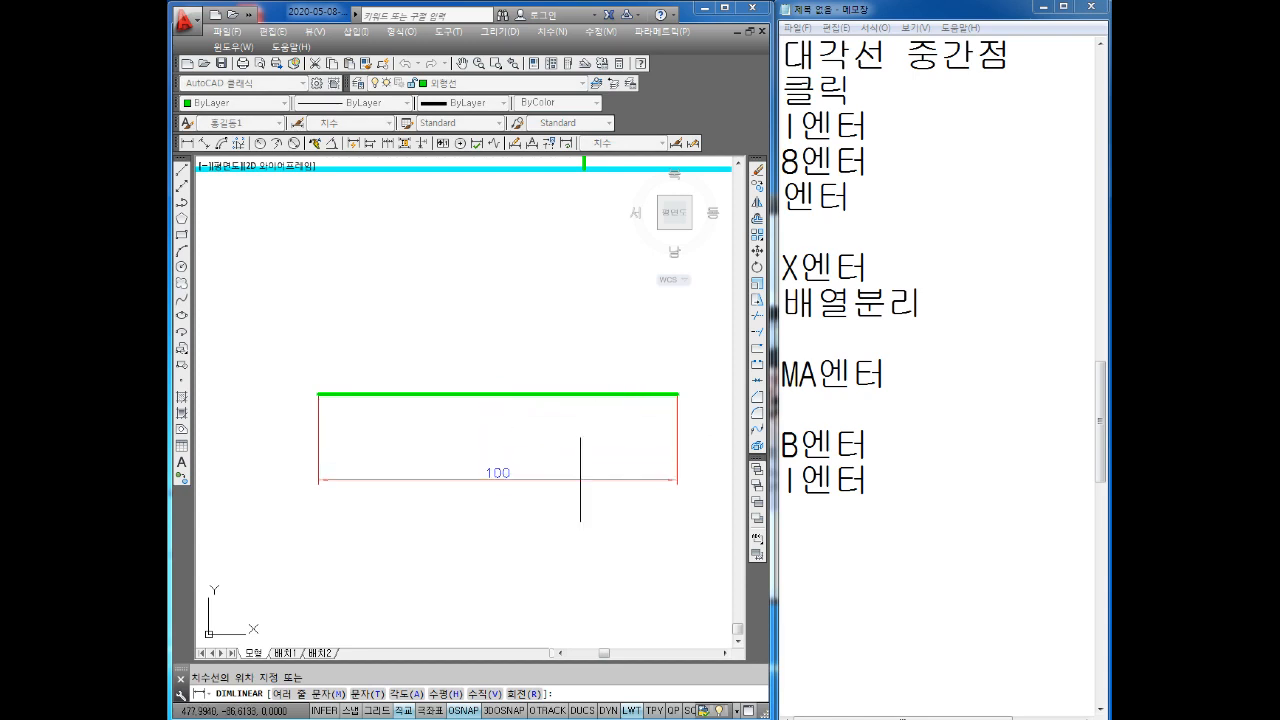
{"action": "left_click", "coordinate": [580, 479]}
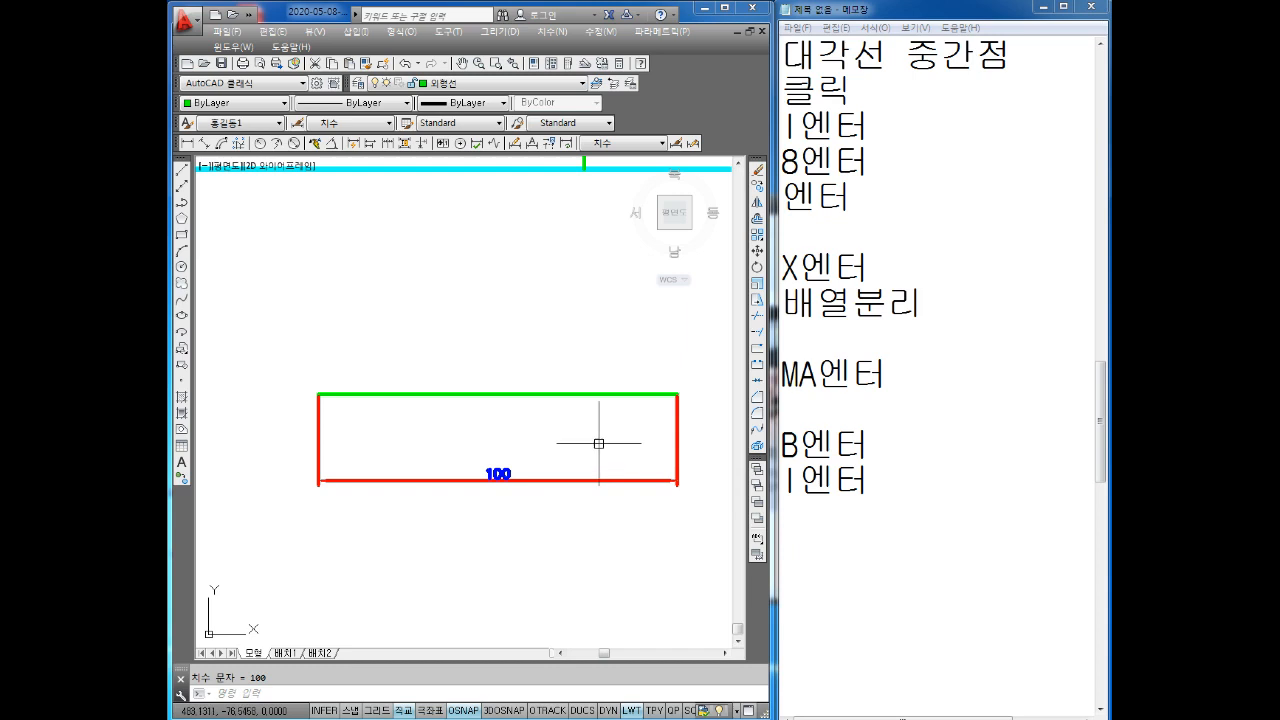
- Draw a vertical line 20 mm upward from the left end of the horizontal line
{"action": "middle_click_drag", "start_coordinate": [416, 380], "coordinate": [412, 393]}
{"action": "key", "text": "Escape"}
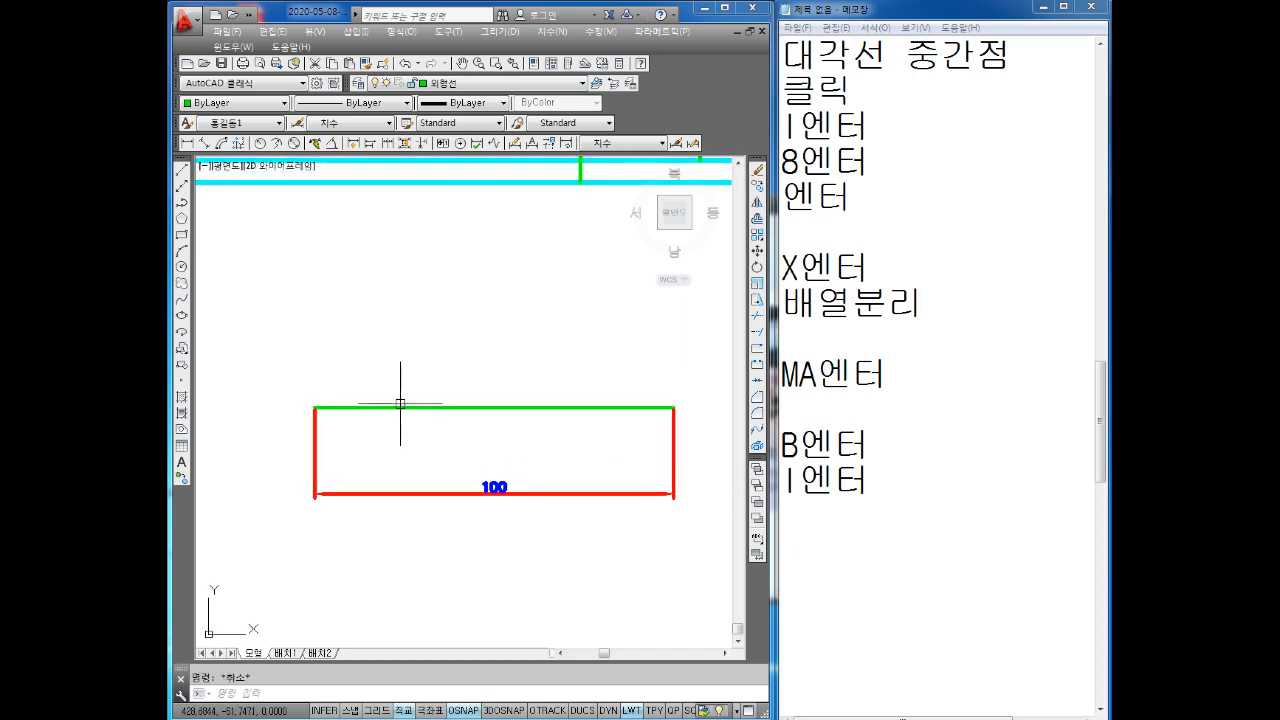
{"action": "type", "text": "l"}
{"action": "key", "text": "Return"}
{"action": "left_click", "coordinate": [315, 407]}
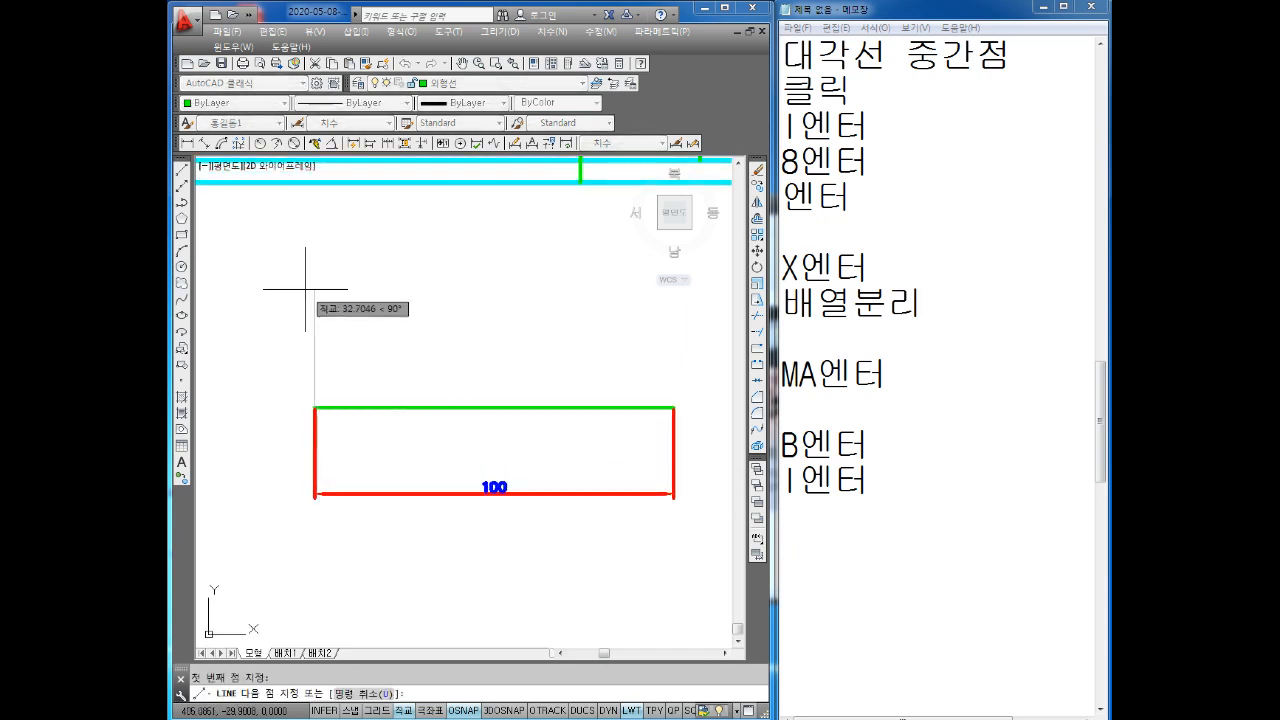
{"action": "type", "text": "20"}
{"action": "key", "text": "Return"}
{"action": "key", "text": "Escape"}
{"action": "key", "text": "Escape"}
- Draw a vertical line 19.98 mm upward from the right end of the horizontal line
{"action": "middle_click_drag", "start_coordinate": [514, 339], "coordinate": [468, 369]}
{"action": "type", "text": "l"}
{"action": "key", "text": "Return"}
{"action": "left_click", "coordinate": [629, 436]}
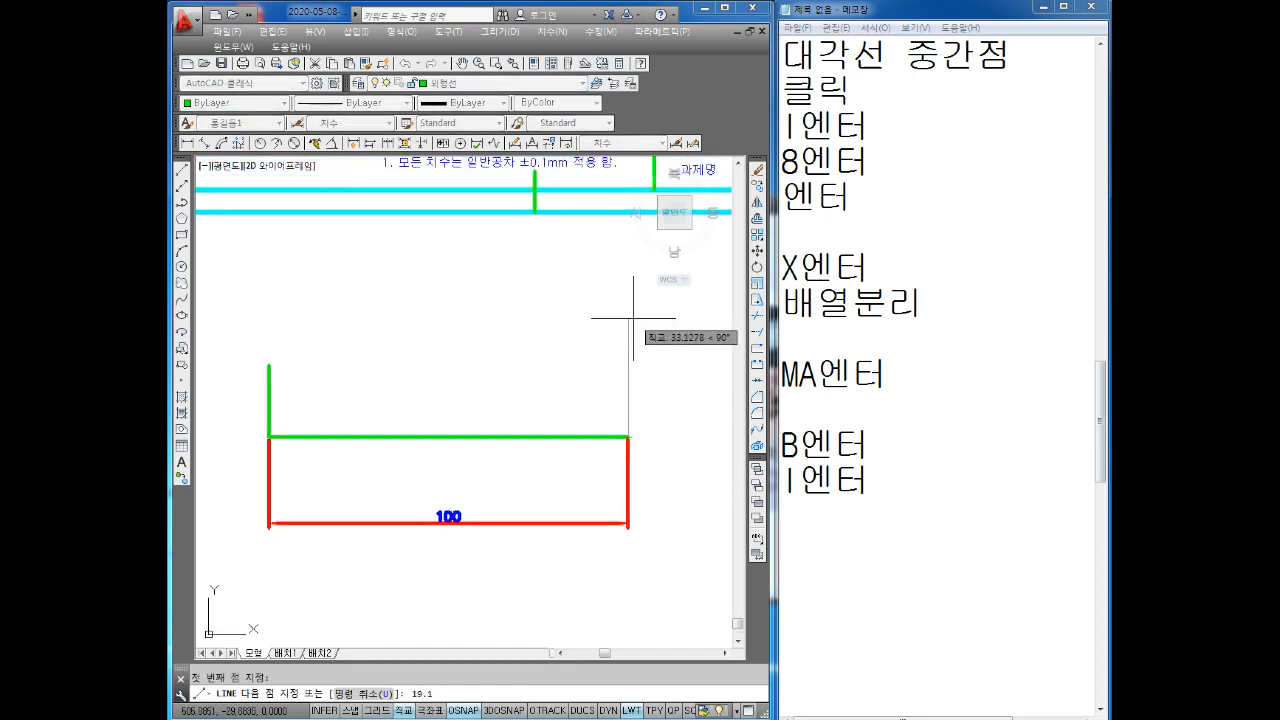
{"action": "key", "text": "Return"}
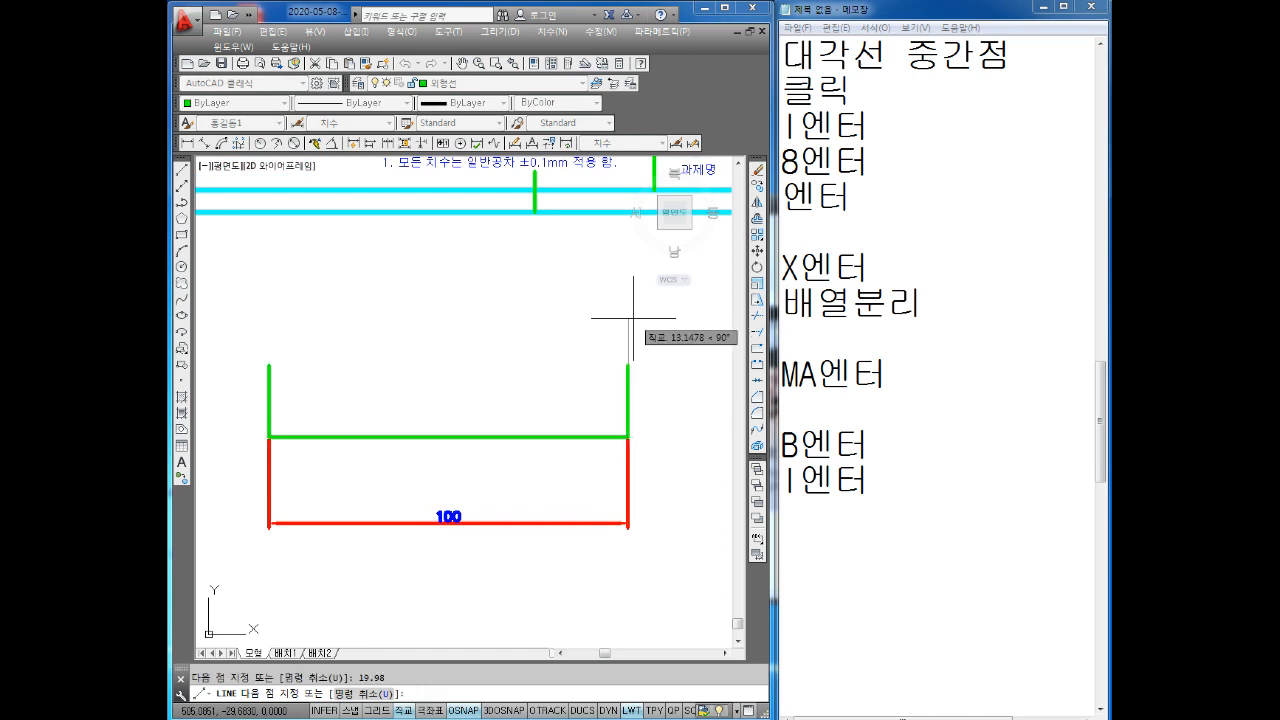
{"action": "key", "text": "Escape"}
- Close the outline with a line joining the upper ends of the two vertical lines
{"action": "type", "text": "L"}
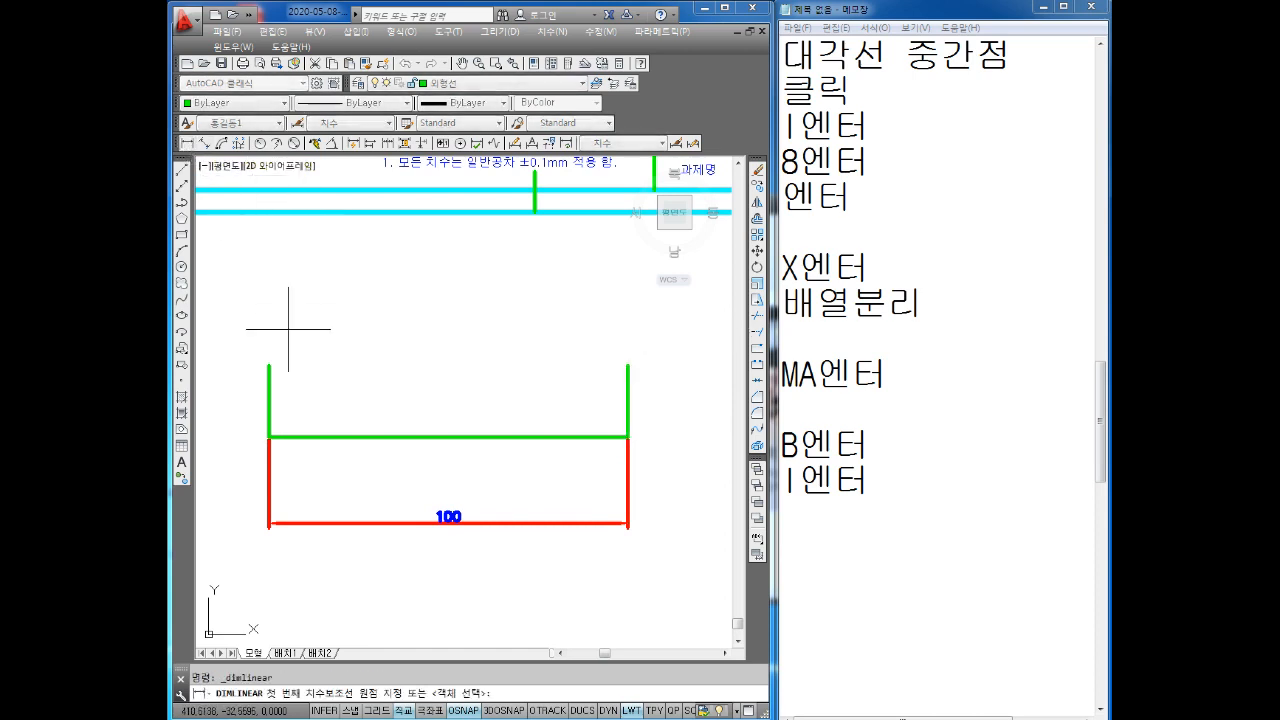
{"action": "key", "text": "Return"}
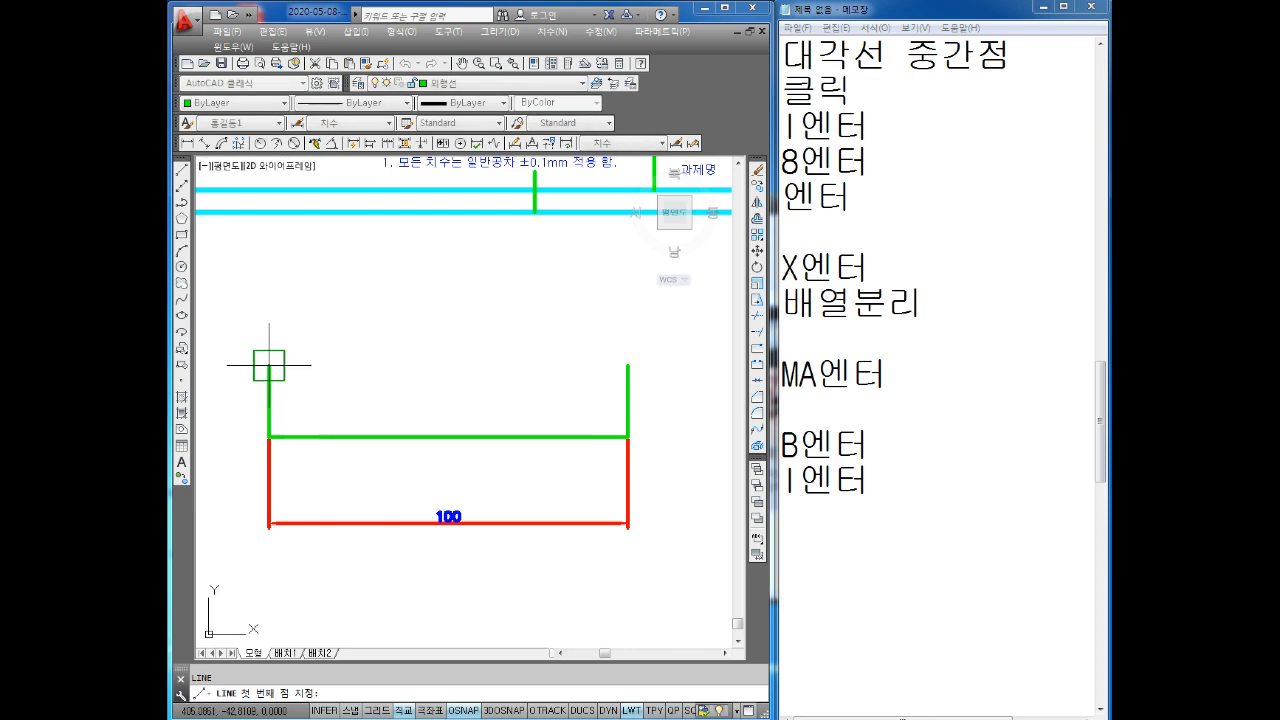
{"action": "left_click", "coordinate": [268, 366]}
{"action": "left_click", "coordinate": [628, 366]}
{"action": "key", "text": "Escape"}
- Add a linear dimension for the height of the outline's left side, placed outside it
{"action": "mouse_move", "coordinate": [386, 406]}
{"action": "middle_mouse_down"}
{"action": "mouse_move", "coordinate": [409, 383]}
{"action": "mouse_move", "coordinate": [400, 361]}
{"action": "mouse_move", "coordinate": [335, 362]}
{"action": "mouse_move", "coordinate": [436, 345]}
{"action": "middle_mouse_up"}
{"action": "key", "text": "Escape"}
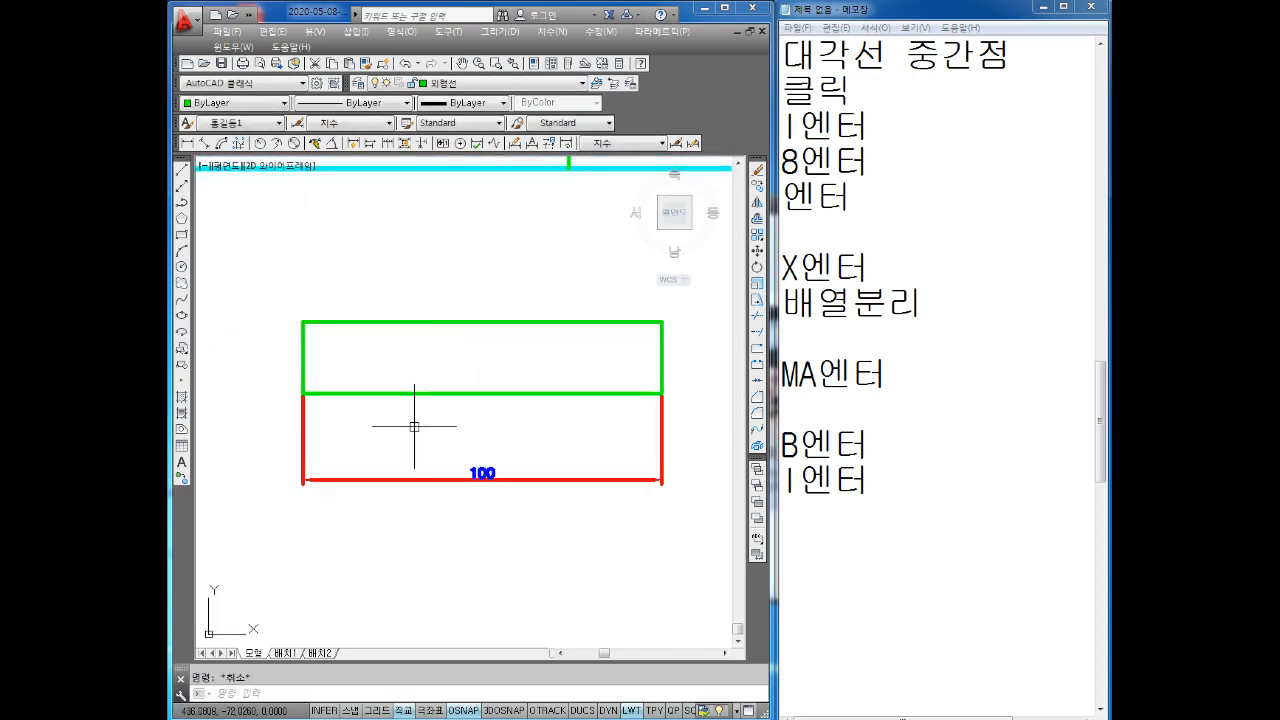
{"action": "left_click", "coordinate": [187, 143]}
{"action": "scroll", "coordinate": [340, 373], "scroll_direction": "up", "scroll_amount": 4}
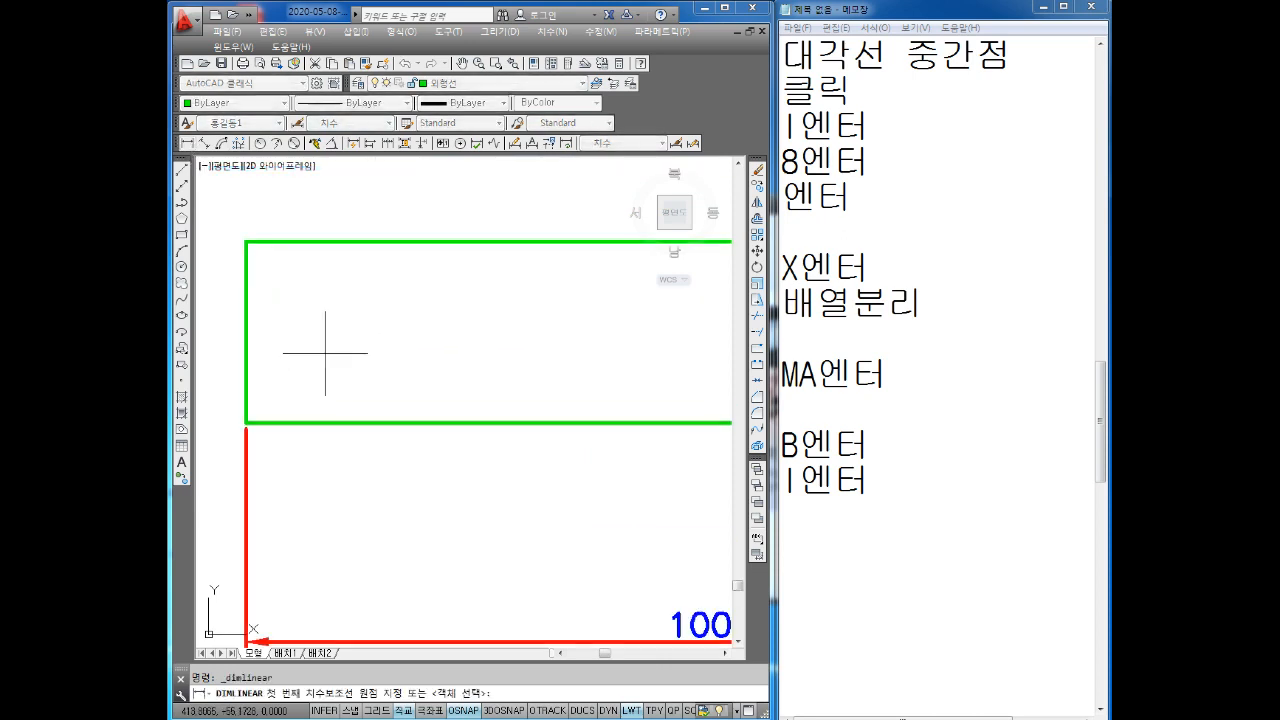
{"action": "left_click", "coordinate": [246, 241]}
{"action": "left_click", "coordinate": [246, 423]}
{"action": "scroll", "coordinate": [246, 370], "scroll_direction": "down", "scroll_amount": 2}
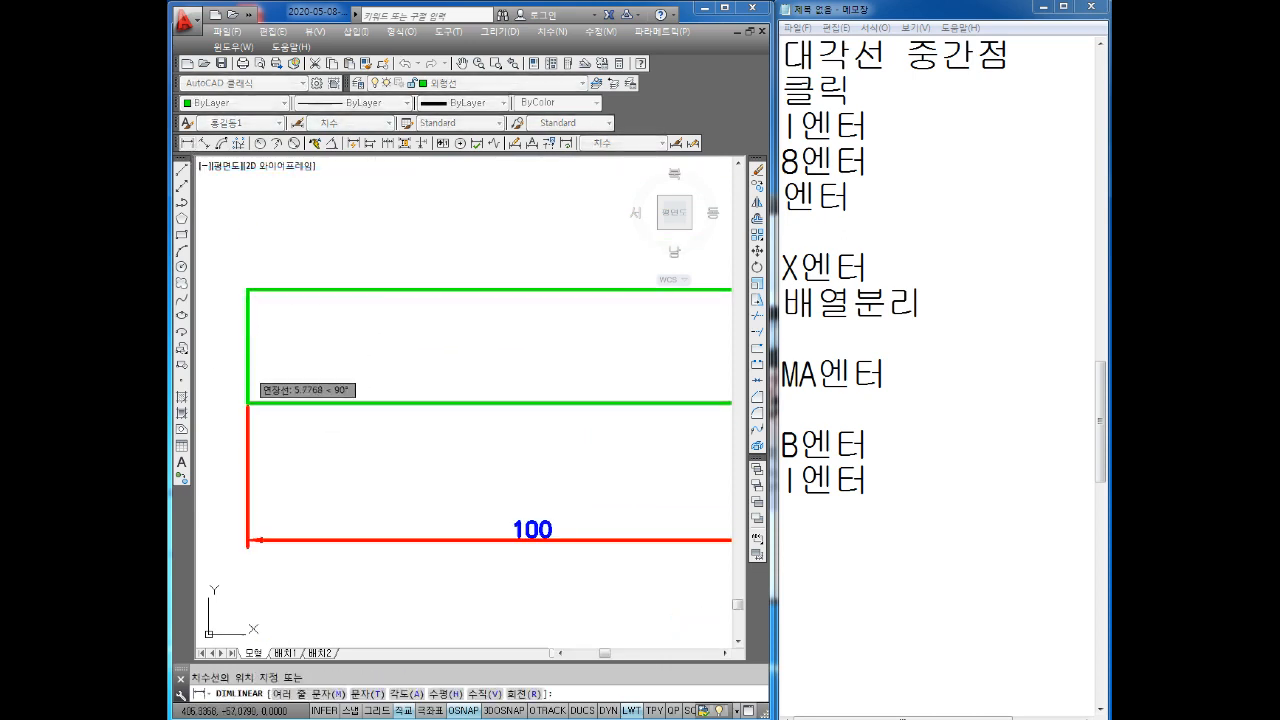
{"action": "middle_click_drag", "start_coordinate": [246, 370], "coordinate": [346, 350]}
{"action": "left_click", "coordinate": [306, 346]}
- Add a linear dimension for the height of the outline's right side, placed outside it
{"action": "scroll", "coordinate": [356, 332], "scroll_direction": "down", "scroll_amount": 2}
{"action": "middle_click_drag", "start_coordinate": [526, 328], "coordinate": [476, 327]}
{"action": "key", "text": "Return"}
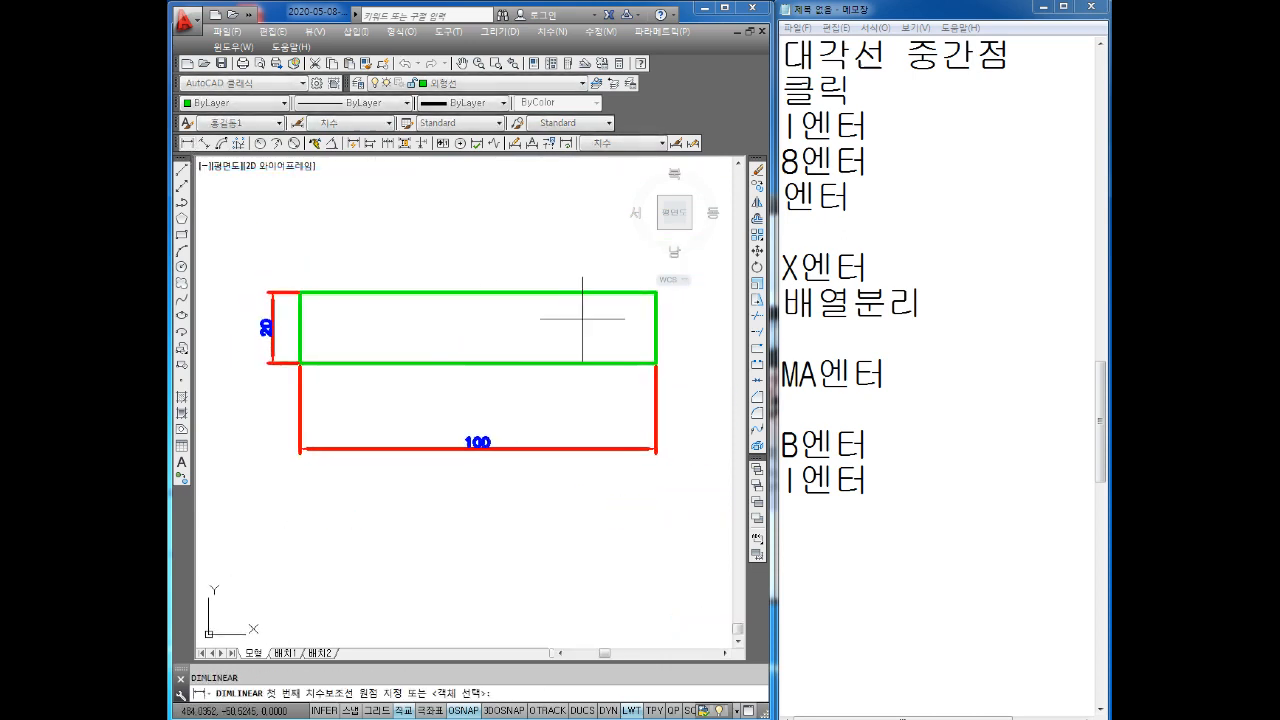
{"action": "scroll", "coordinate": [522, 303], "scroll_direction": "up", "scroll_amount": 4}
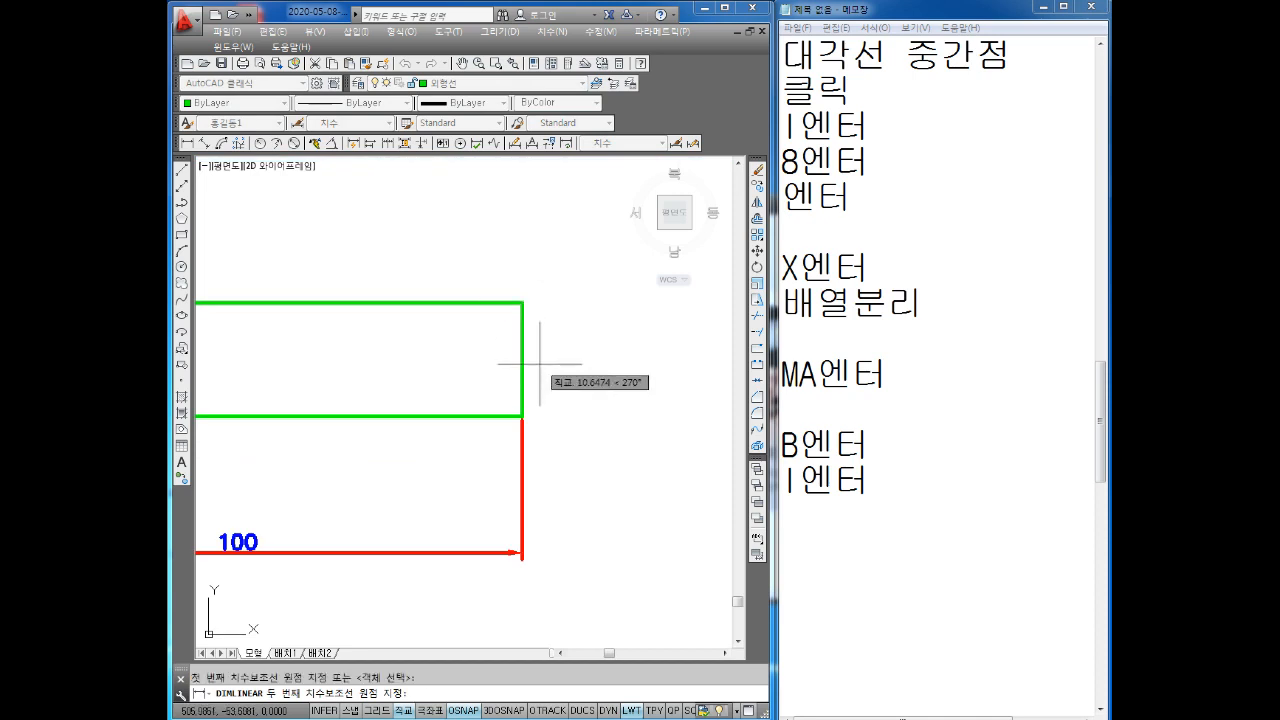
{"action": "left_click", "coordinate": [522, 416]}
{"action": "left_click", "coordinate": [585, 391]}
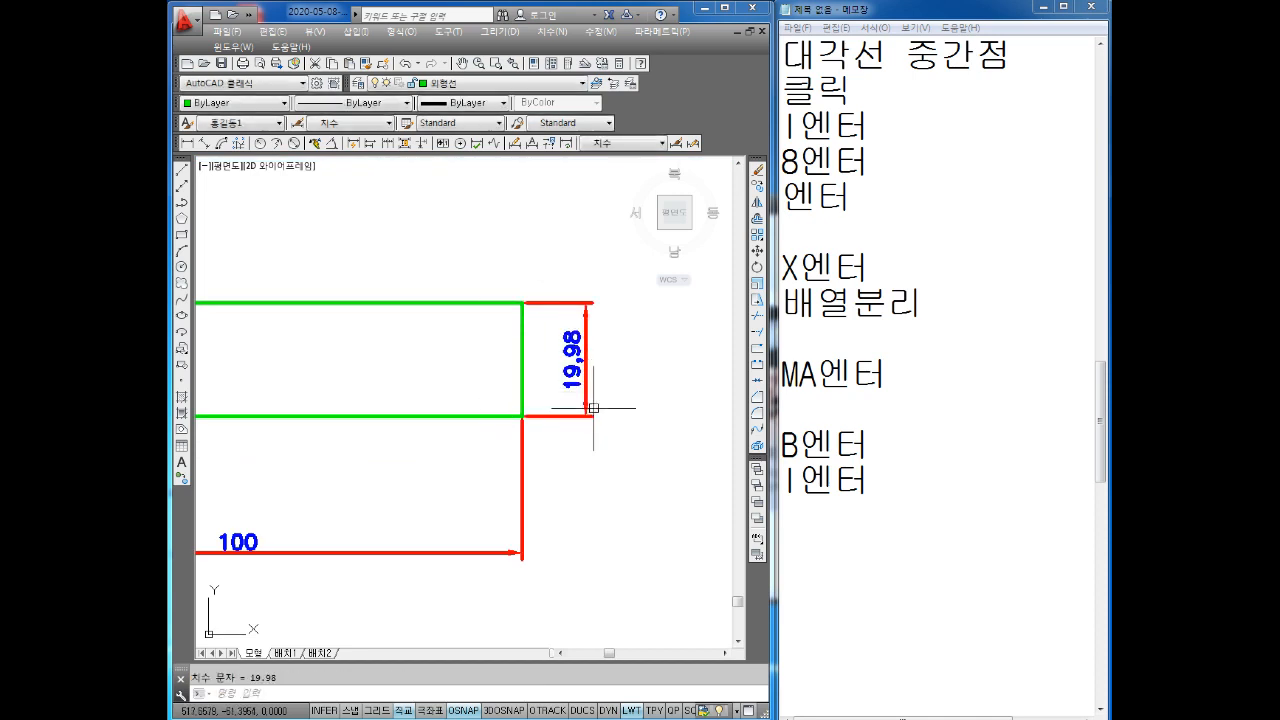
{"action": "key", "text": "Escape"}
- Examine the dimensioned outline, comparing the heights at its left and right ends along its length
{"action": "scroll", "coordinate": [593, 408], "scroll_direction": "down", "scroll_amount": 4}
{"action": "middle_click_drag", "start_coordinate": [564, 368], "coordinate": [592, 360]}
{"action": "scroll", "coordinate": [508, 371], "scroll_direction": "up", "scroll_amount": 4}
{"action": "scroll", "coordinate": [565, 390], "scroll_direction": "down", "scroll_amount": 2}
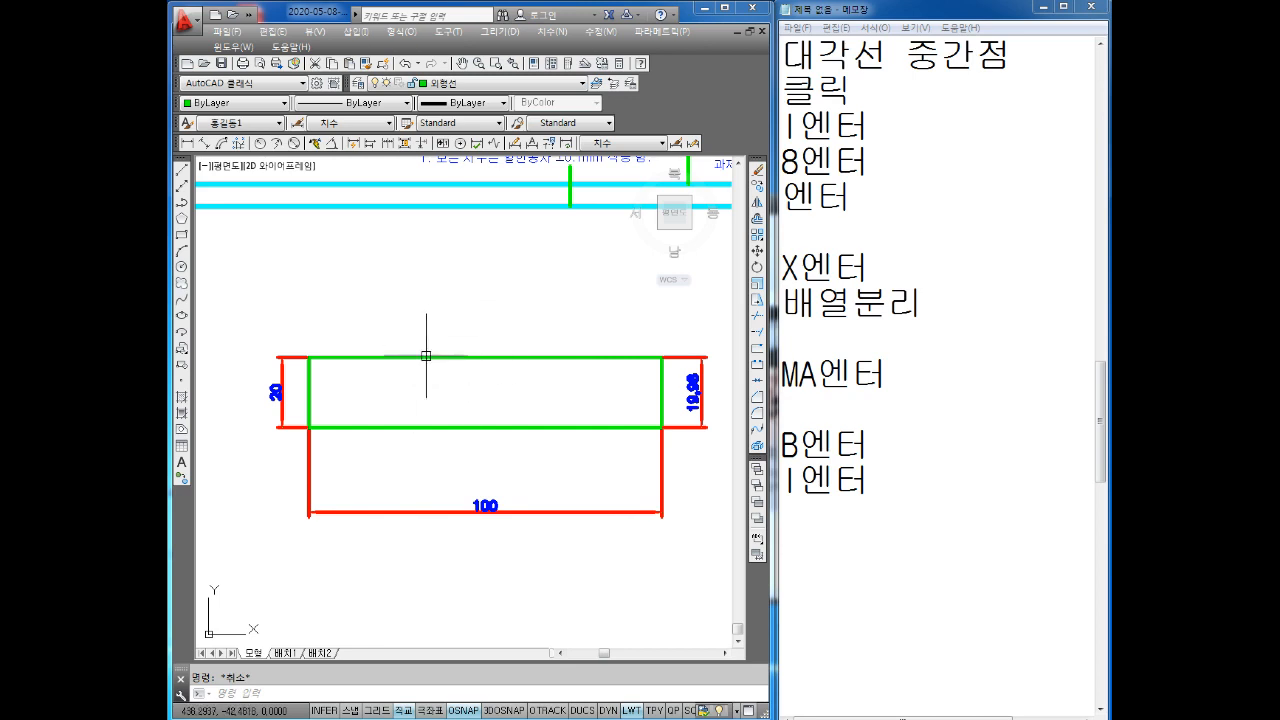
{"action": "scroll", "coordinate": [649, 452], "scroll_direction": "up", "scroll_amount": 2}
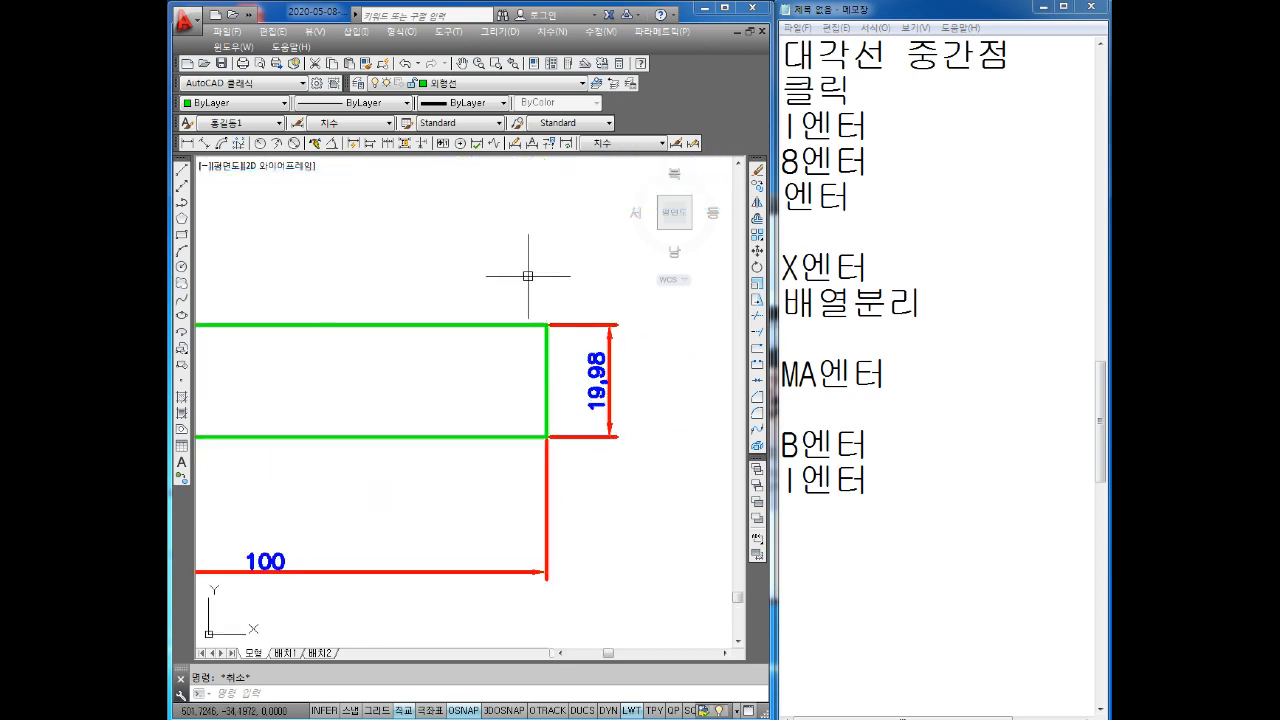
{"action": "scroll", "coordinate": [525, 364], "scroll_direction": "down", "scroll_amount": 4}
{"action": "scroll", "coordinate": [437, 427], "scroll_direction": "up", "scroll_amount": 4}
{"action": "left_click", "coordinate": [442, 429]}
{"action": "left_click", "coordinate": [386, 517]}
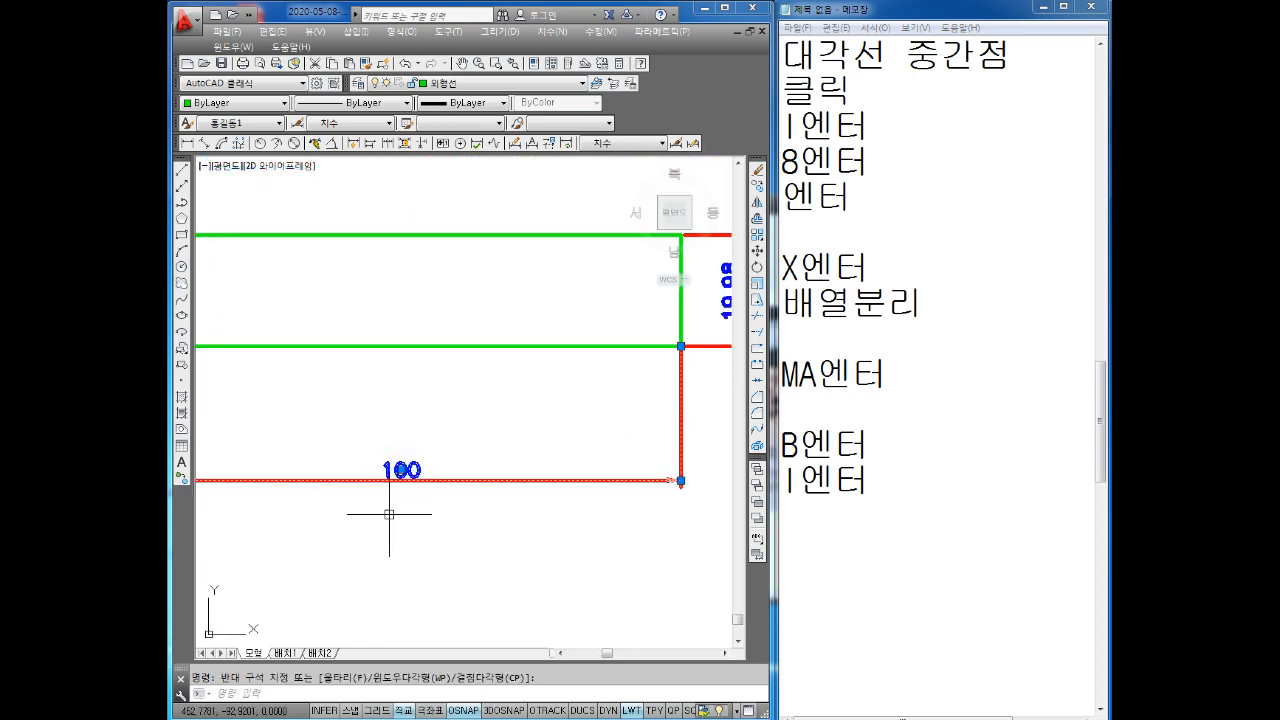
{"action": "scroll", "coordinate": [418, 427], "scroll_direction": "down", "scroll_amount": 4}
{"action": "key", "text": "Escape"}
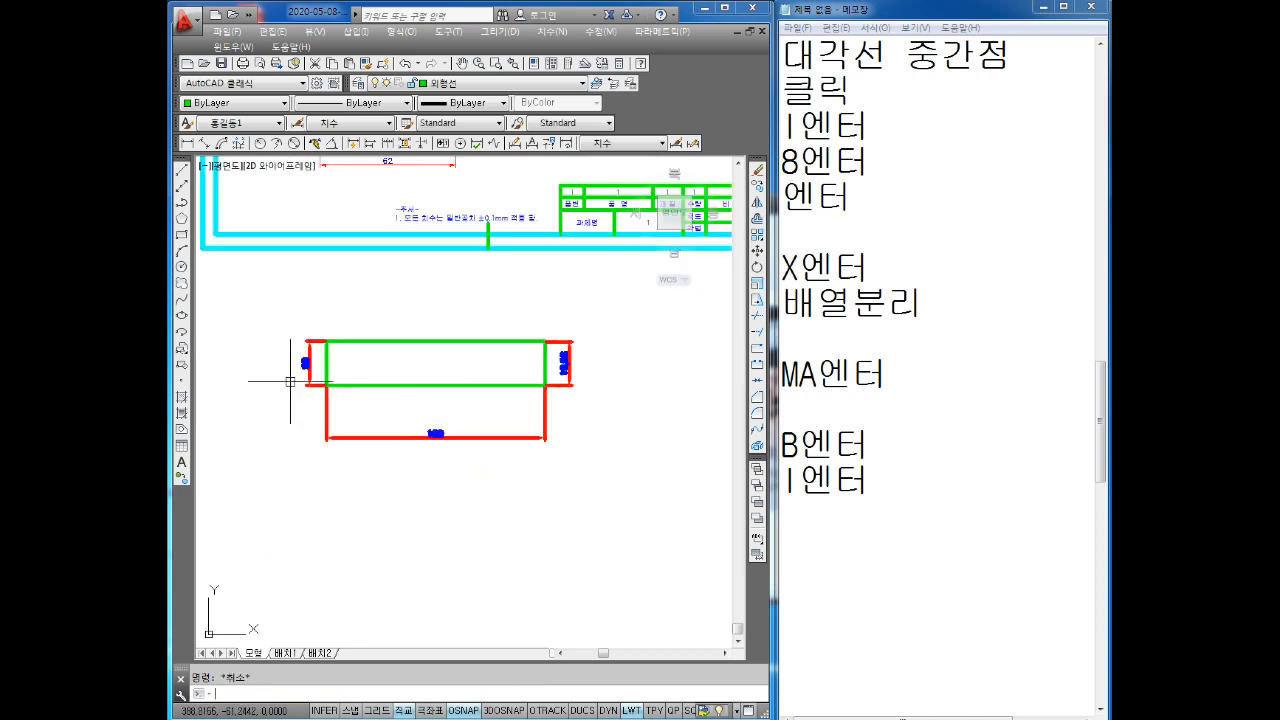
{"action": "scroll", "coordinate": [547, 381], "scroll_direction": "up", "scroll_amount": 2}
{"action": "middle_click_drag", "start_coordinate": [489, 373], "coordinate": [550, 384]}
{"action": "middle_click_drag", "start_coordinate": [423, 377], "coordinate": [441, 375]}
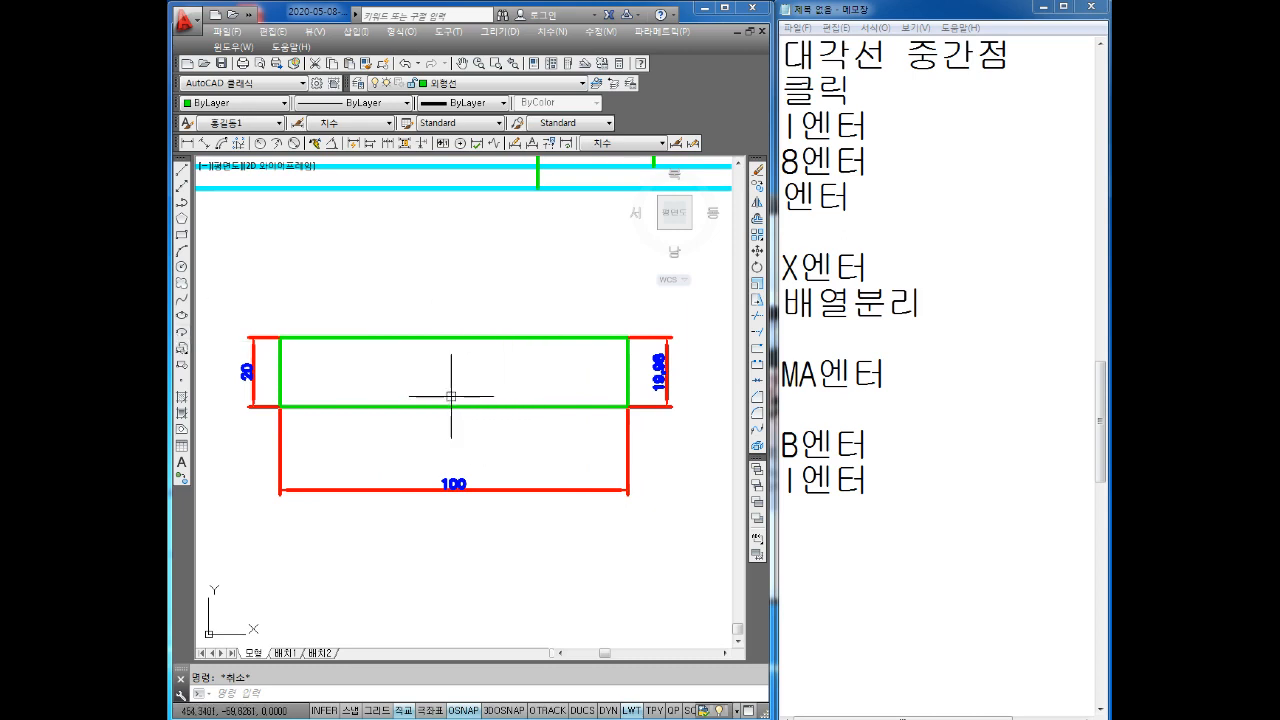
{"action": "scroll", "coordinate": [479, 428], "scroll_direction": "down", "scroll_amount": 1}
{"action": "scroll", "coordinate": [560, 389], "scroll_direction": "up", "scroll_amount": 1}
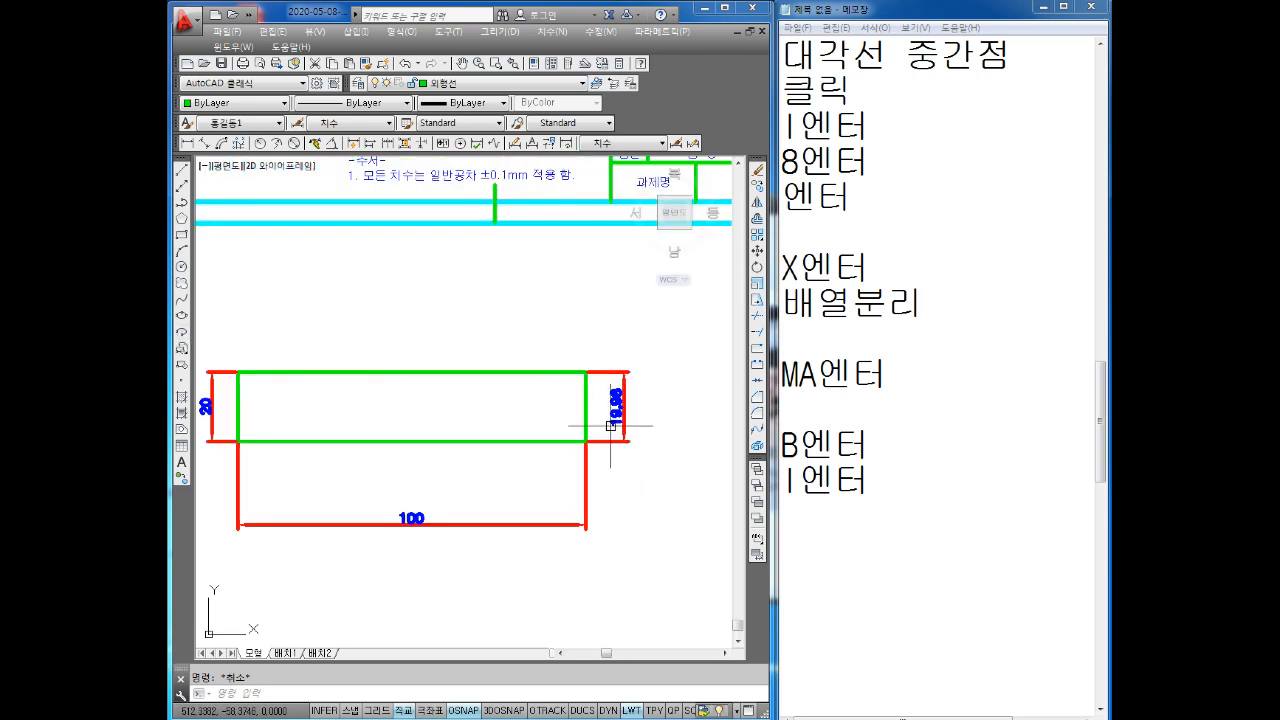
{"action": "middle_click_drag", "start_coordinate": [565, 434], "coordinate": [595, 426]}
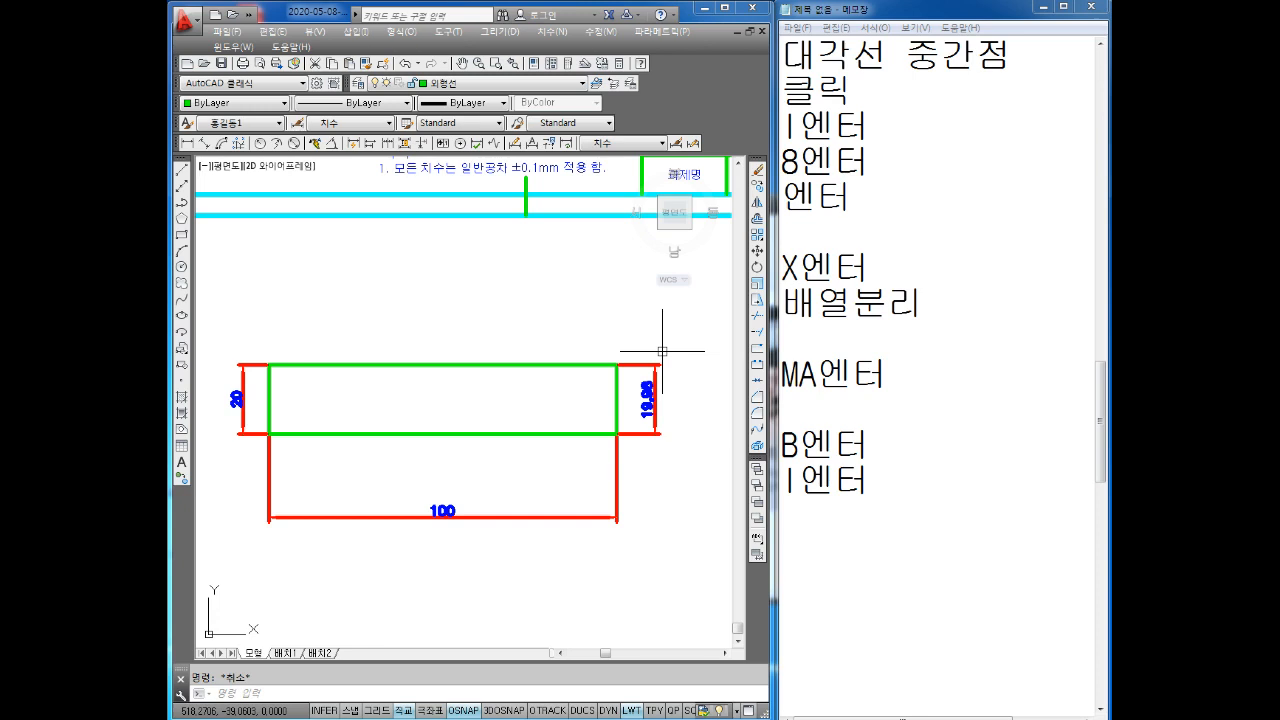
- Add the notes "직각 90" and "평행" on two lines at the end of the Notepad memo
{"action": "left_click", "coordinate": [810, 545]}
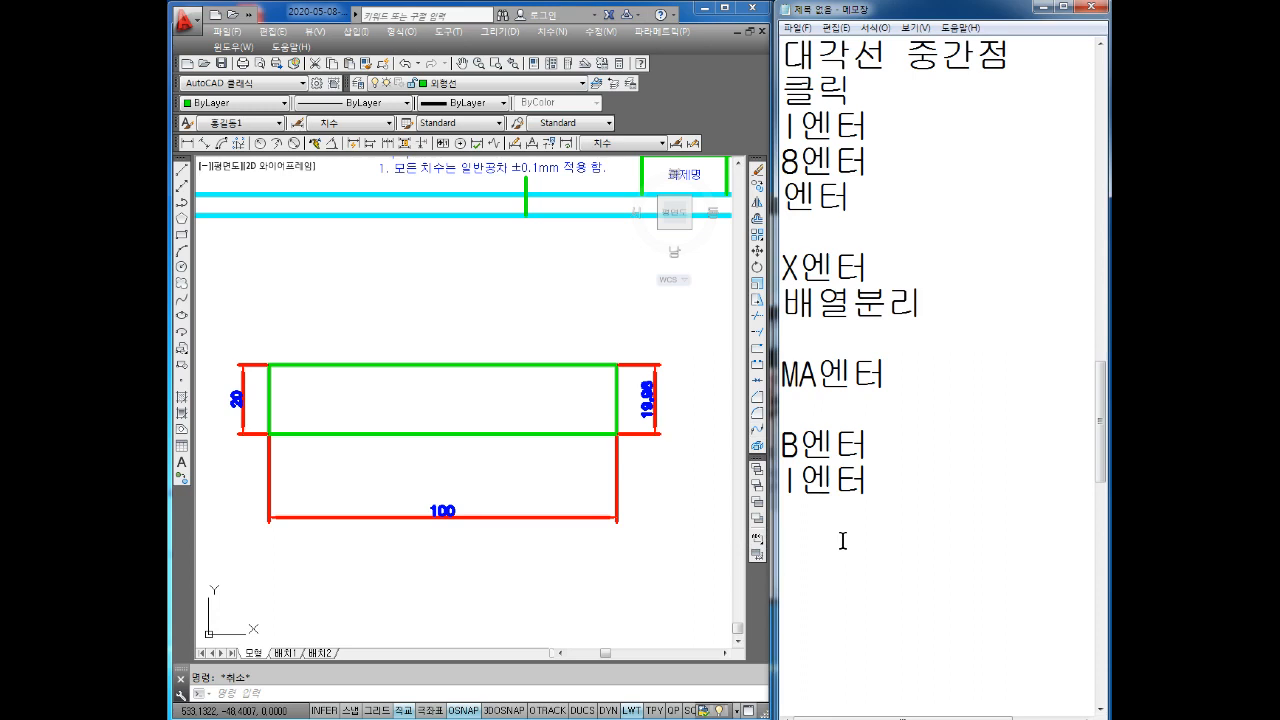
{"action": "type", "text": "직각 90 "}
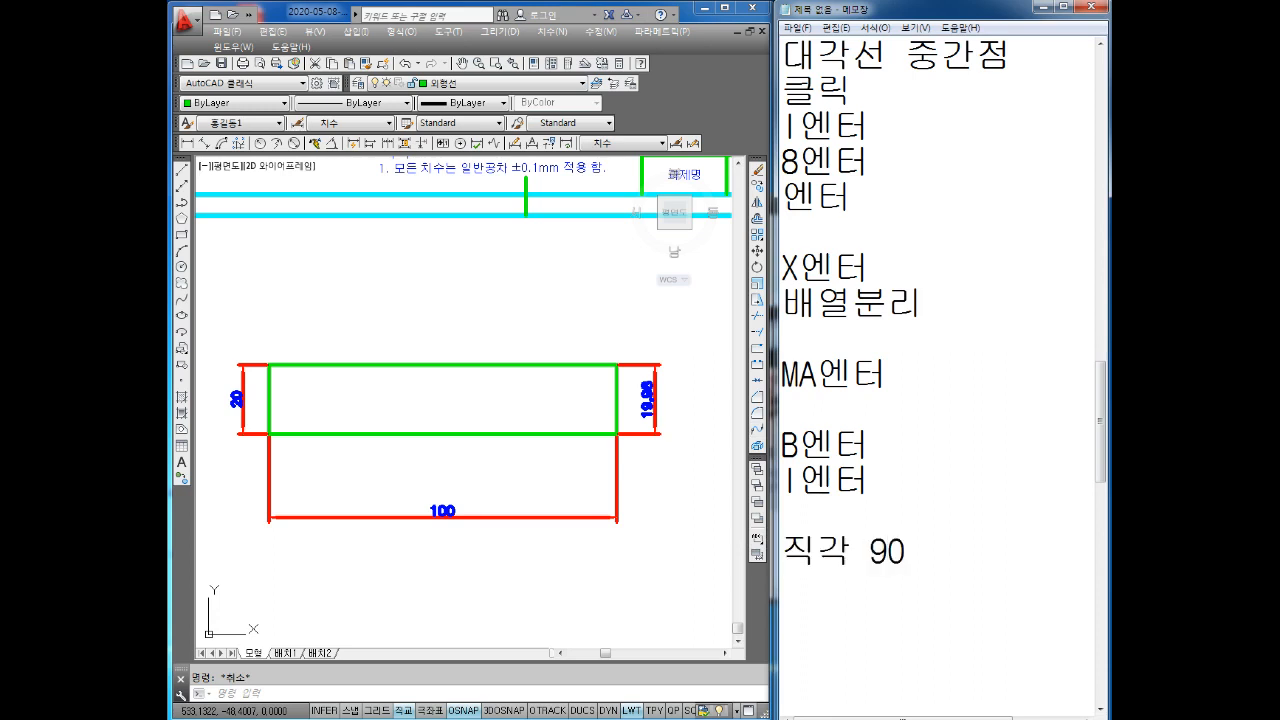
{"action": "type", "text": "평행"}
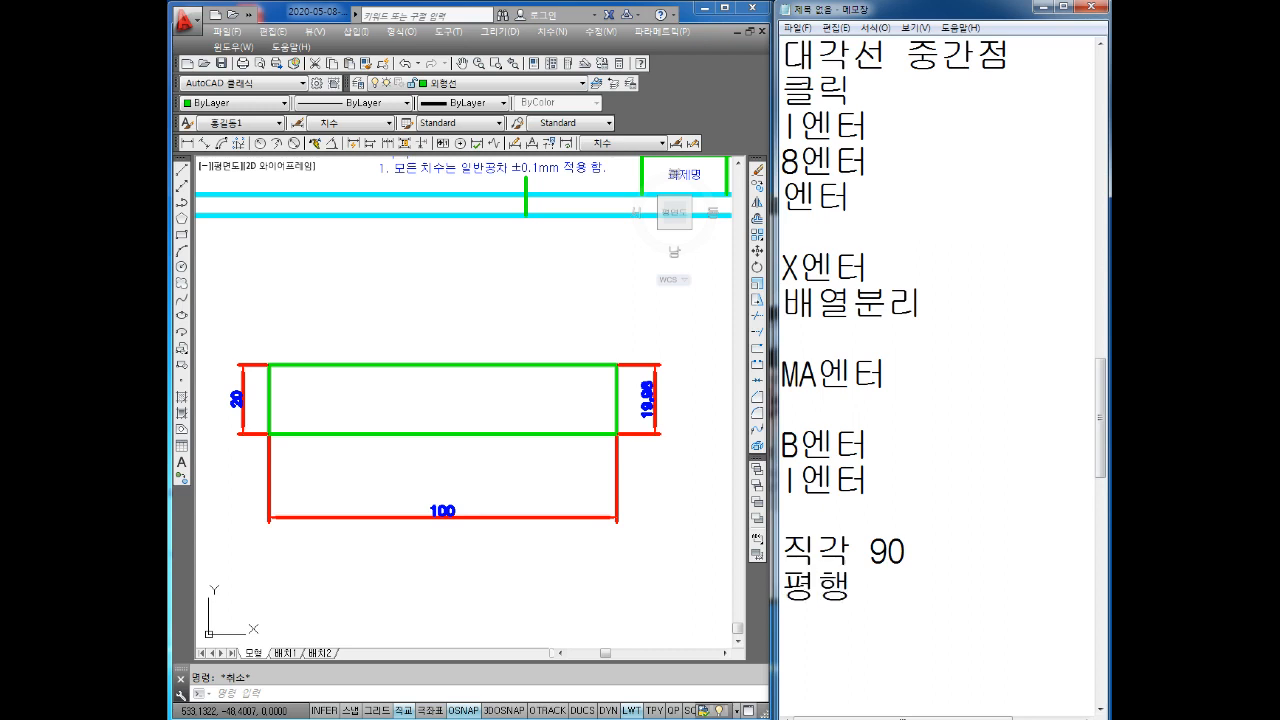
- Highlight the upper and lower edges of the dimensioned outline in AutoCAD to examine them as a parallel pair
{"action": "left_click", "coordinate": [500, 434]}
{"action": "left_click", "coordinate": [484, 365]}
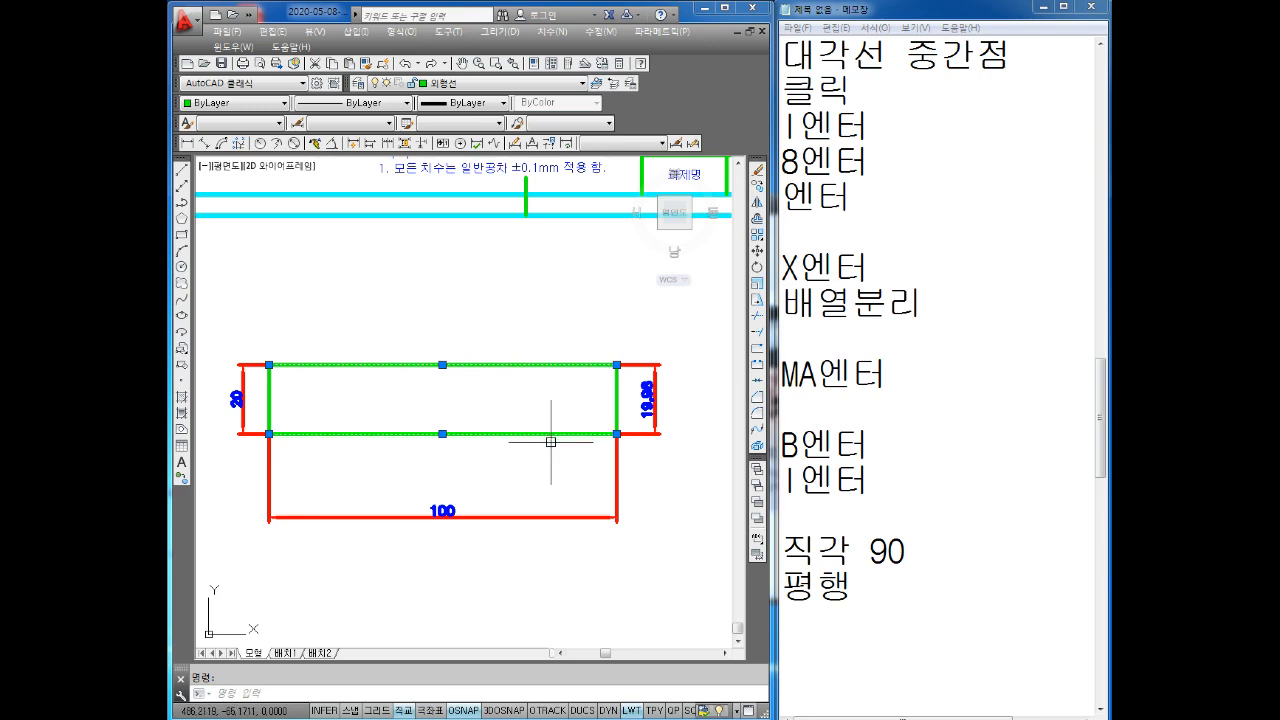
{"action": "key", "text": "Escape"}
- Change the bottom edge of part 1's side-view section, above the 62 dimension, to blue (파란색)
{"action": "scroll", "coordinate": [611, 490], "scroll_direction": "down", "scroll_amount": 5}
{"action": "scroll", "coordinate": [545, 345], "scroll_direction": "up", "scroll_amount": 6}
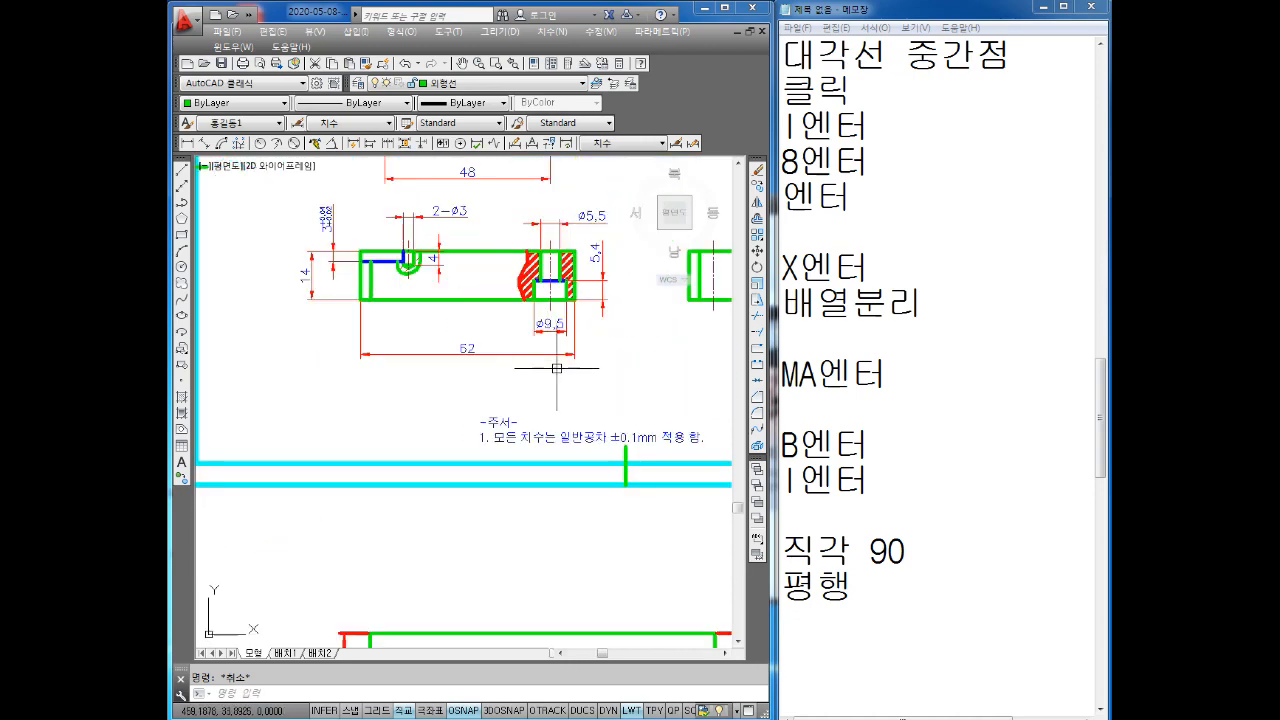
{"action": "scroll", "coordinate": [530, 380], "scroll_direction": "up", "scroll_amount": 4}
{"action": "scroll", "coordinate": [530, 404], "scroll_direction": "down", "scroll_amount": 2}
{"action": "middle_click_drag", "start_coordinate": [529, 404], "coordinate": [516, 439]}
{"action": "left_click", "coordinate": [531, 405]}
{"action": "left_click", "coordinate": [495, 461]}
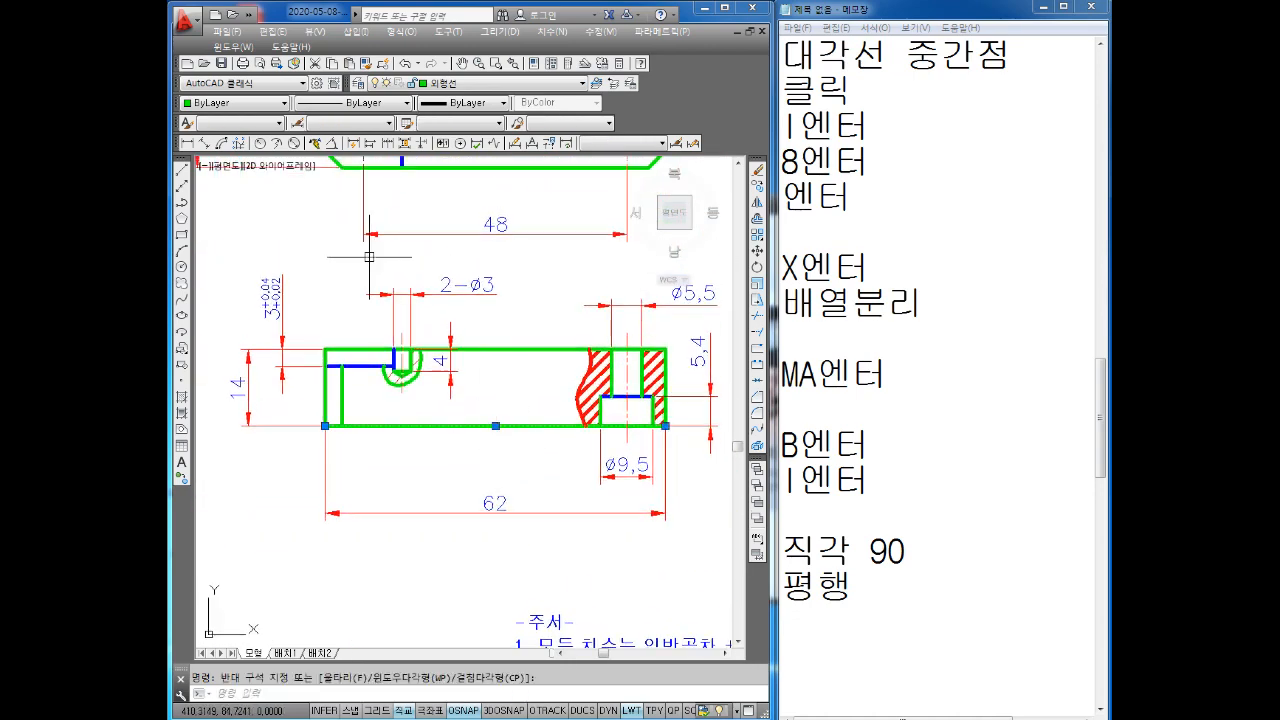
{"action": "left_click", "coordinate": [232, 103]}
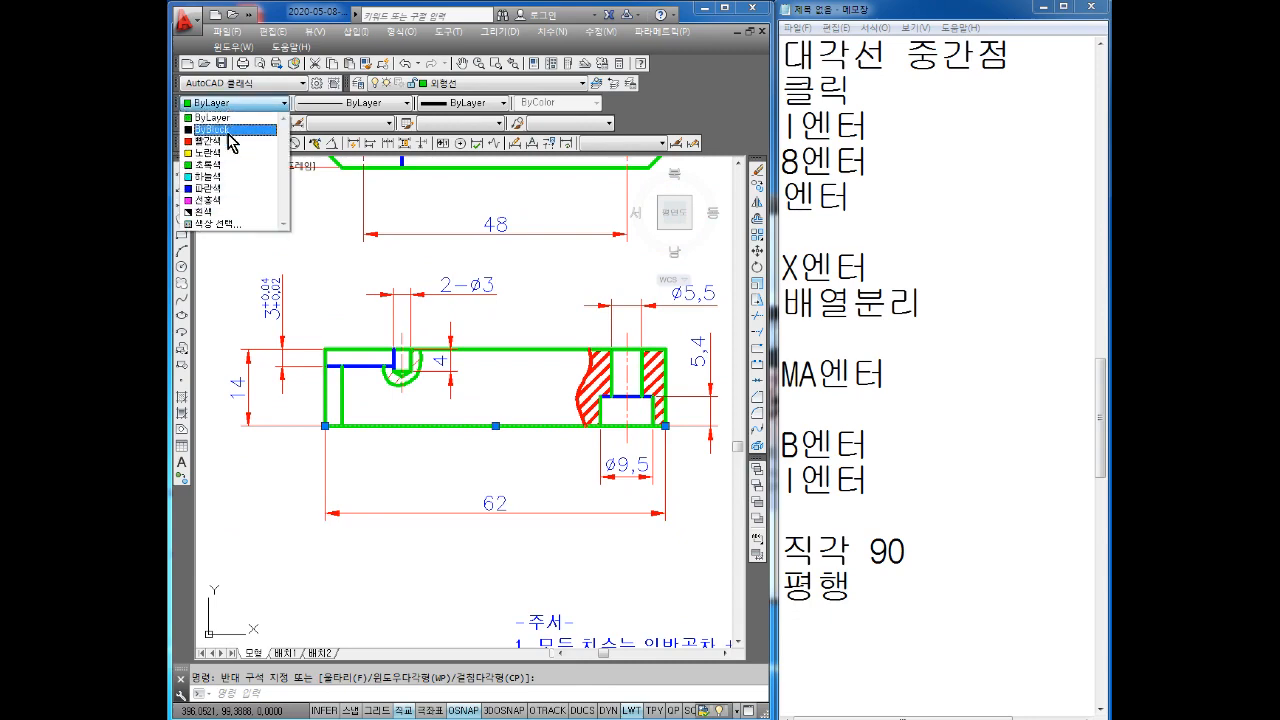
{"action": "left_click", "coordinate": [229, 192]}
{"action": "scroll", "coordinate": [507, 413], "scroll_direction": "up", "scroll_amount": 2}
{"action": "key", "text": "Escape"}
- Change the top edge of part 1's side-view section to cyan (하늘색)
{"action": "mouse_move", "coordinate": [507, 413]}
{"action": "middle_mouse_down"}
{"action": "mouse_move", "coordinate": [508, 437]}
{"action": "mouse_move", "coordinate": [491, 426]}
{"action": "middle_mouse_up"}
{"action": "middle_click_drag", "start_coordinate": [494, 345], "coordinate": [501, 366]}
{"action": "left_click", "coordinate": [502, 313]}
{"action": "left_click", "coordinate": [480, 357]}
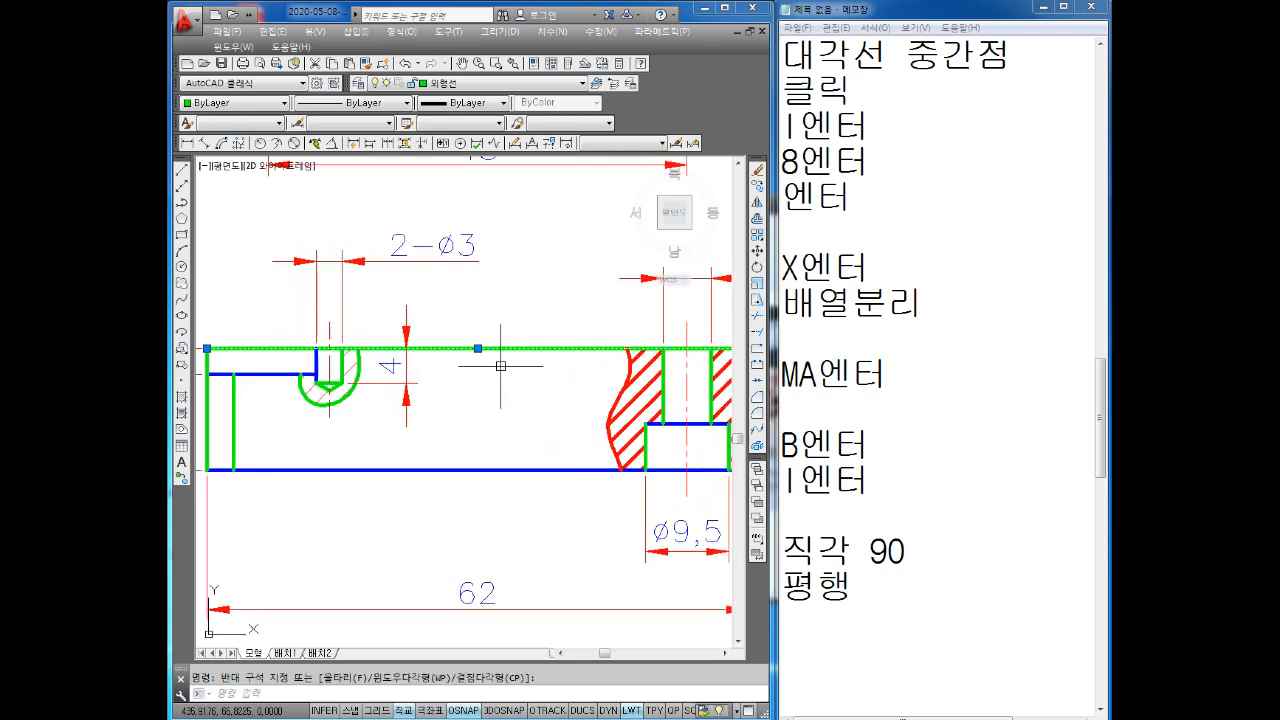
{"action": "left_click", "coordinate": [230, 103]}
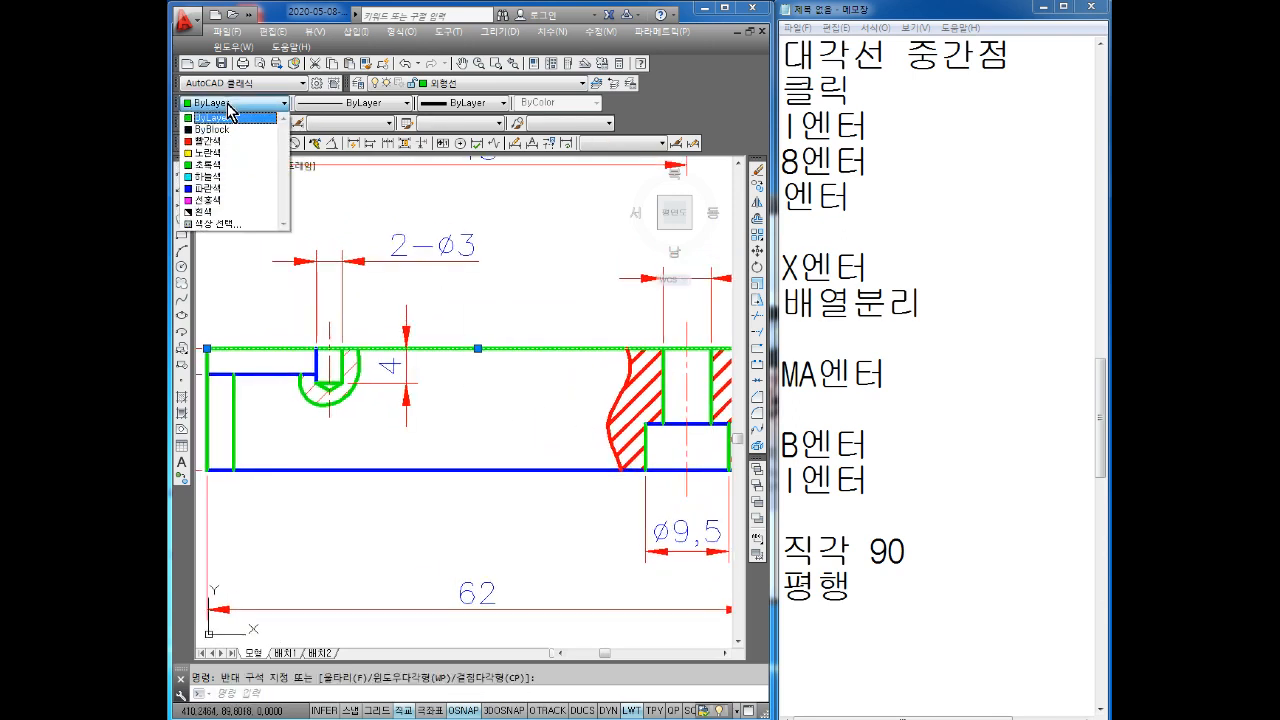
{"action": "left_click", "coordinate": [215, 177]}
{"action": "key", "text": "Escape"}
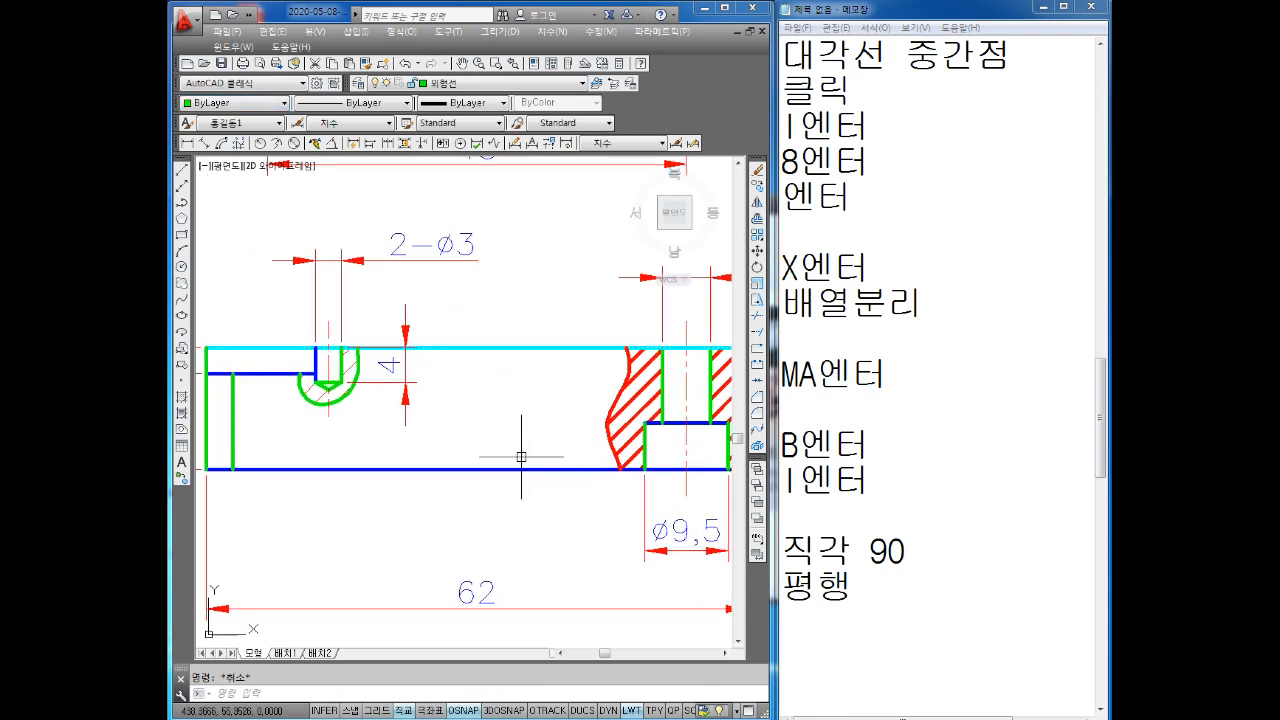
- Switch to the Notepad memo and add the value 0.02 after "평행"
{"action": "left_click", "coordinate": [517, 333]}
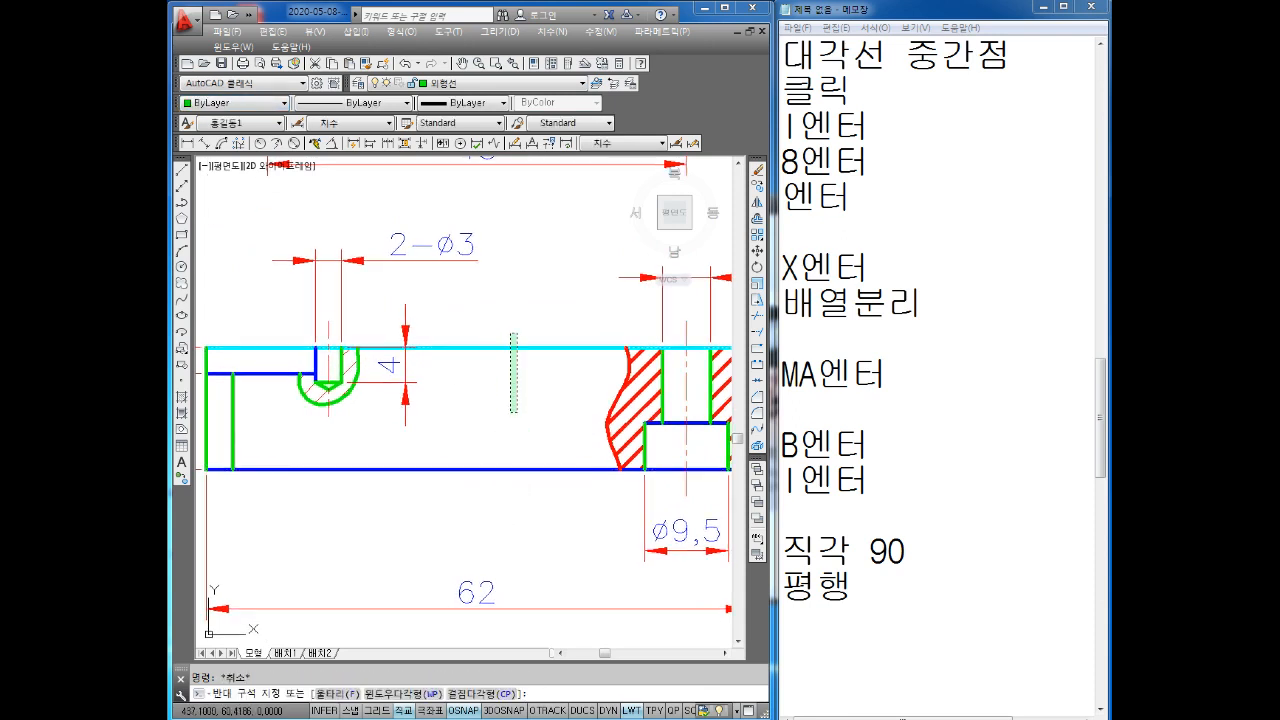
{"action": "key", "text": "Escape"}
{"action": "left_click", "coordinate": [869, 585]}
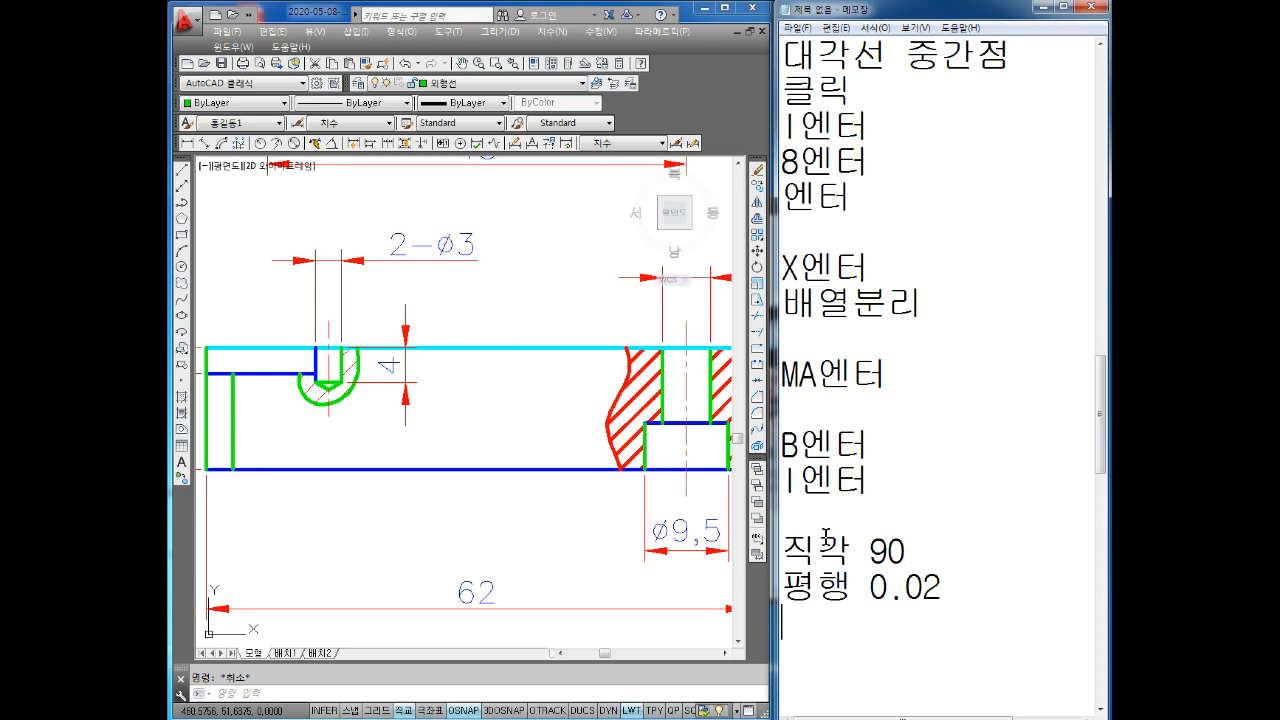
- Return to the AutoCAD drawing and change the right end edge of part 1's side-view section to magenta (선홍색)
{"action": "left_click", "coordinate": [455, 420]}
{"action": "scroll", "coordinate": [459, 415], "scroll_direction": "down", "scroll_amount": 2}
{"action": "middle_click_drag", "start_coordinate": [446, 411], "coordinate": [472, 393]}
{"action": "scroll", "coordinate": [479, 399], "scroll_direction": "up", "scroll_amount": 2}
{"action": "middle_click_drag", "start_coordinate": [597, 443], "coordinate": [471, 436]}
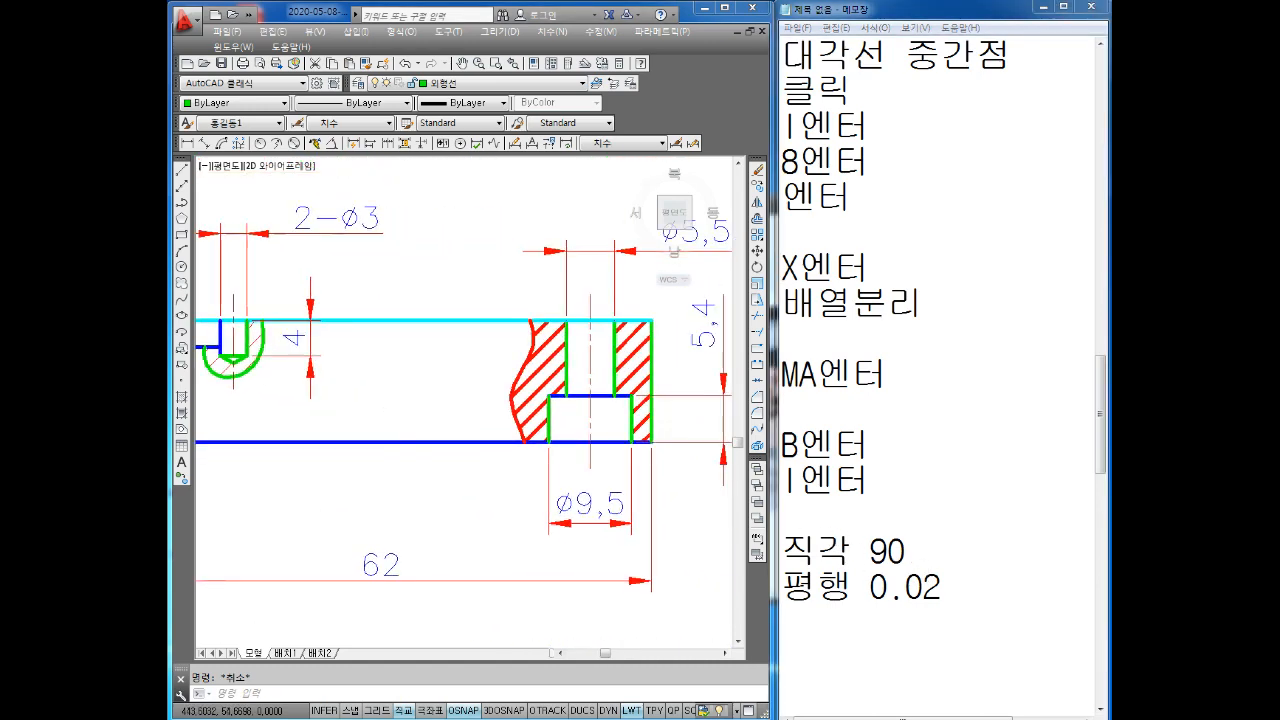
{"action": "scroll", "coordinate": [471, 436], "scroll_direction": "up", "scroll_amount": 2}
{"action": "middle_click_drag", "start_coordinate": [605, 304], "coordinate": [577, 325]}
{"action": "left_click", "coordinate": [598, 334]}
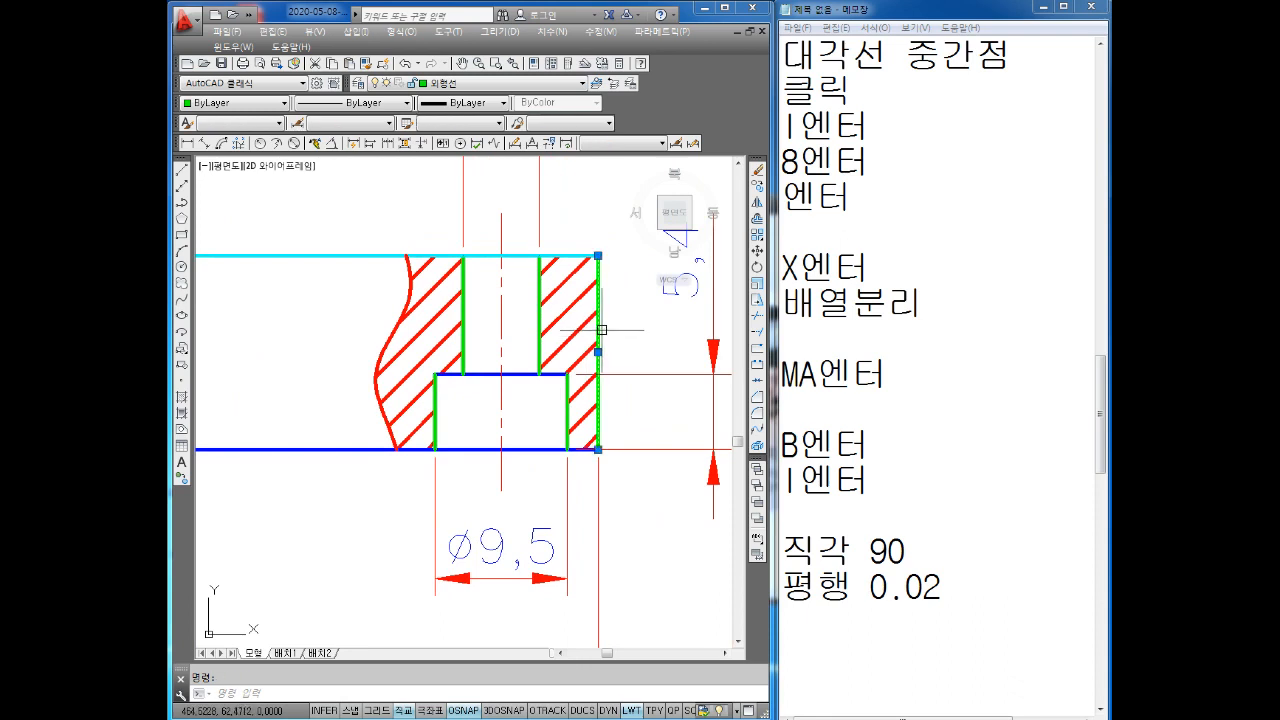
{"action": "left_click", "coordinate": [229, 103]}
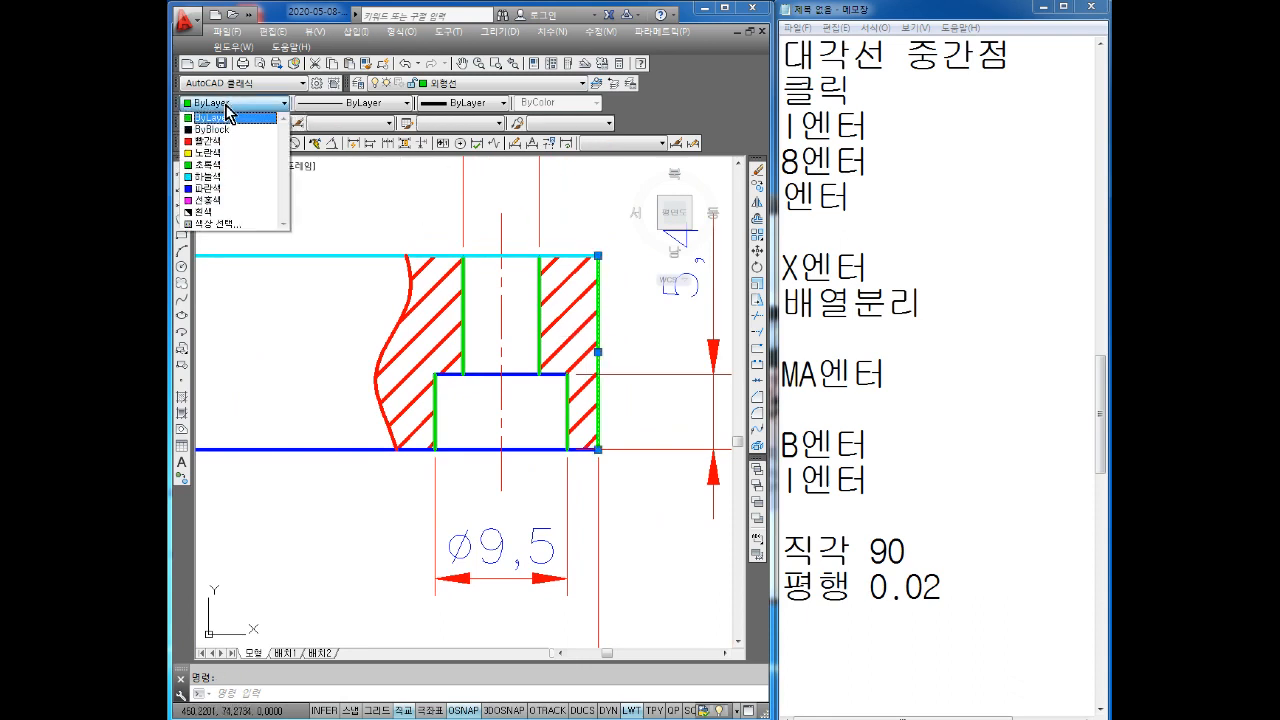
{"action": "left_click", "coordinate": [225, 200]}
{"action": "key", "text": "Escape"}
- Set the color of the horizontal shoulder line inside the section's Ø9.5 counterbore to ByLayer
{"action": "middle_click_drag", "start_coordinate": [570, 430], "coordinate": [565, 432]}
{"action": "left_click", "coordinate": [510, 376]}
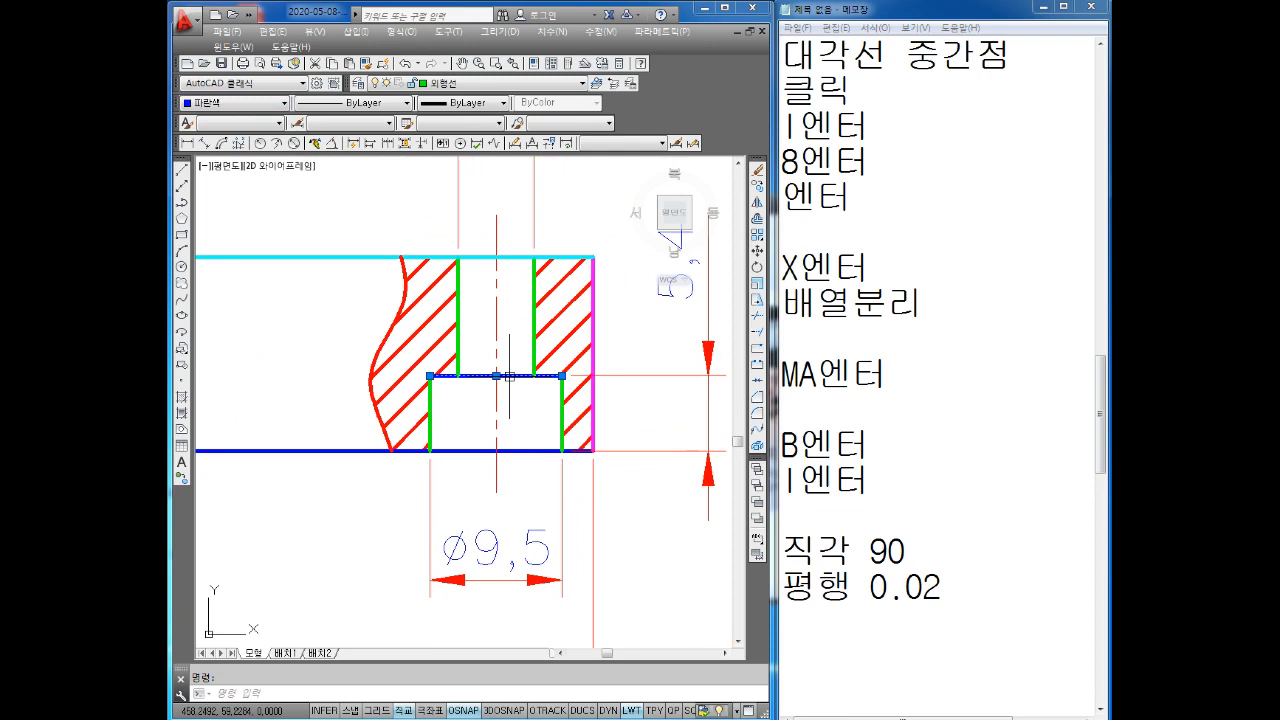
{"action": "left_click", "coordinate": [229, 103]}
{"action": "left_click", "coordinate": [225, 164]}
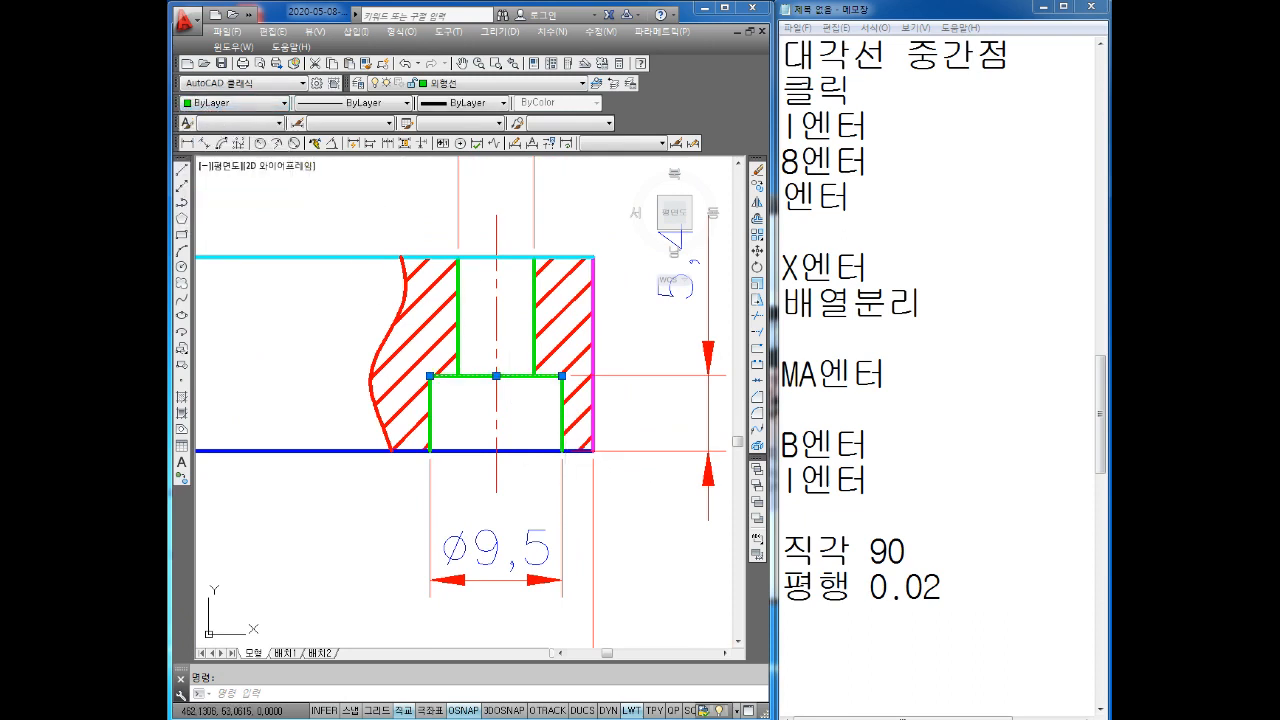
{"action": "key", "text": "Escape"}
{"action": "left_click", "coordinate": [539, 451]}
{"action": "key", "text": "Escape"}
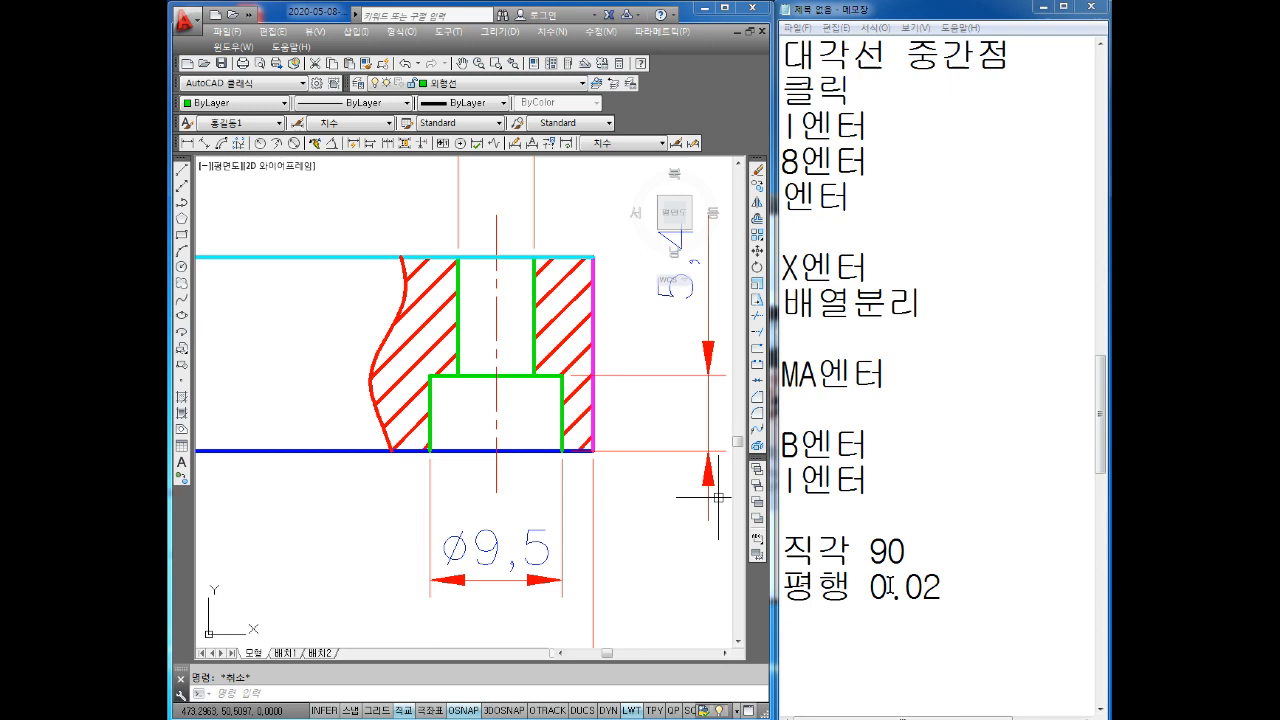
- Switch to the Notepad memo and add the heading "데이텀 기준면" below the tolerance values, followed by blank lines
{"action": "scroll", "coordinate": [560, 414], "scroll_direction": "down", "scroll_amount": 5}
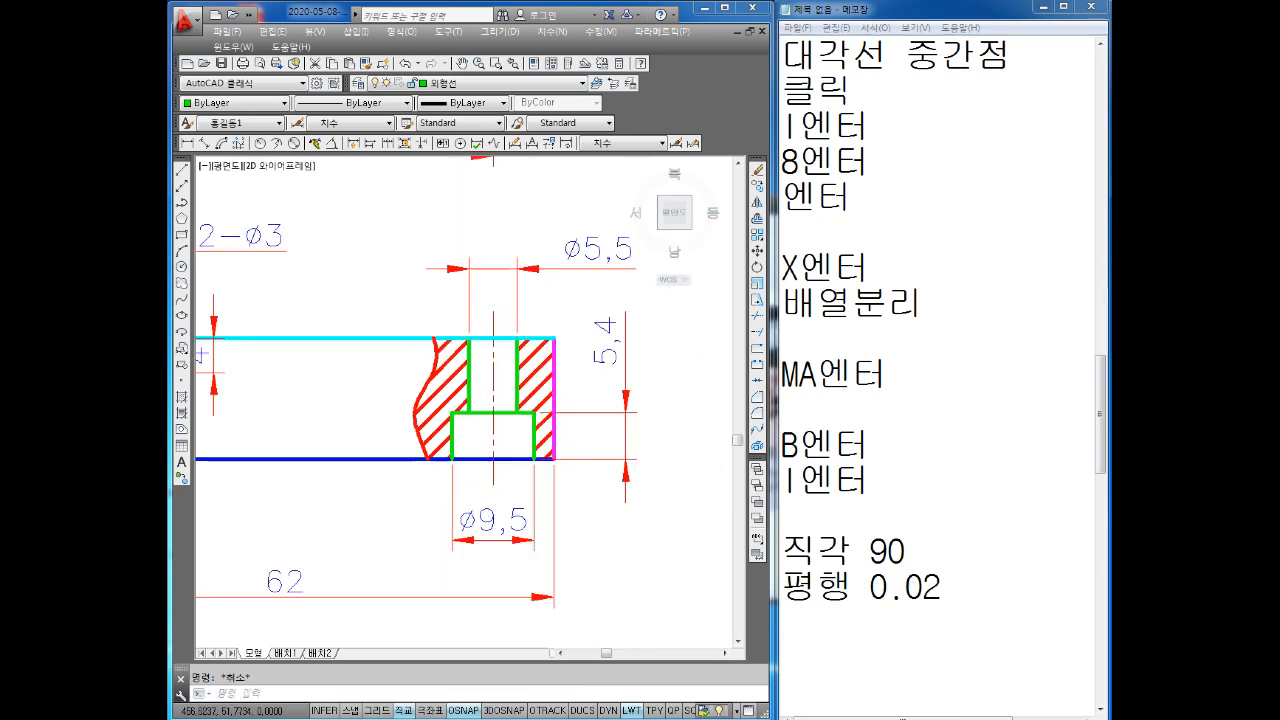
{"action": "left_click", "coordinate": [876, 634]}
{"action": "type", "text": "데이텀 기주"}
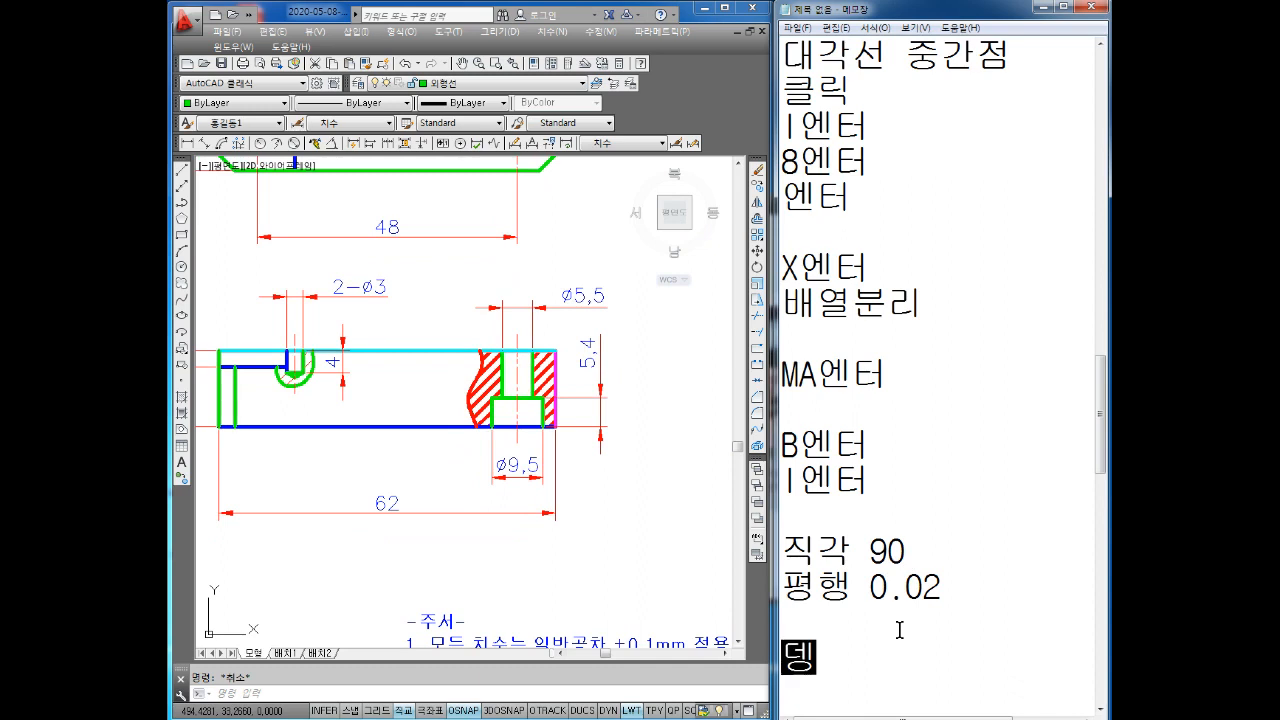
{"action": "type", "text": "면"}
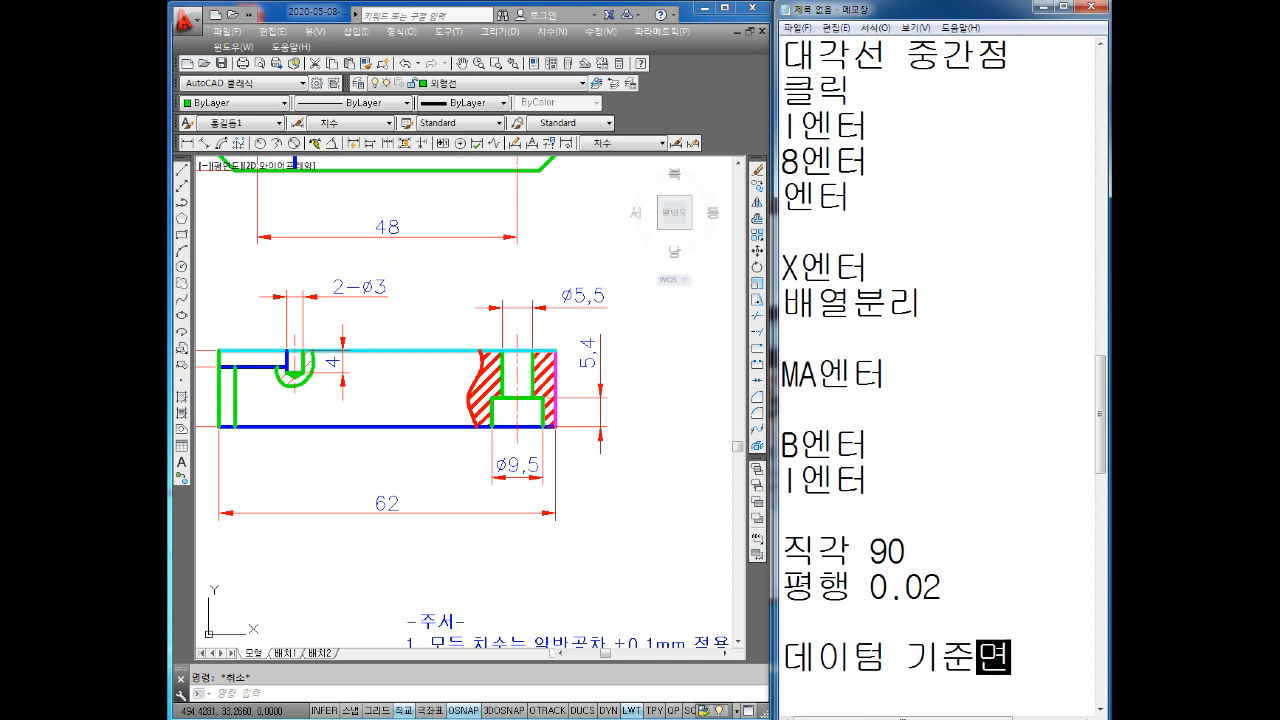
{"action": "key", "text": "Return"}
{"action": "key", "text": "Return"}
{"action": "key", "text": "Return"}
{"action": "key", "text": "Return"}
{"action": "key", "text": "Return"}
{"action": "key", "text": "Return"}
{"action": "key", "text": "Return"}
{"action": "key", "text": "Return"}
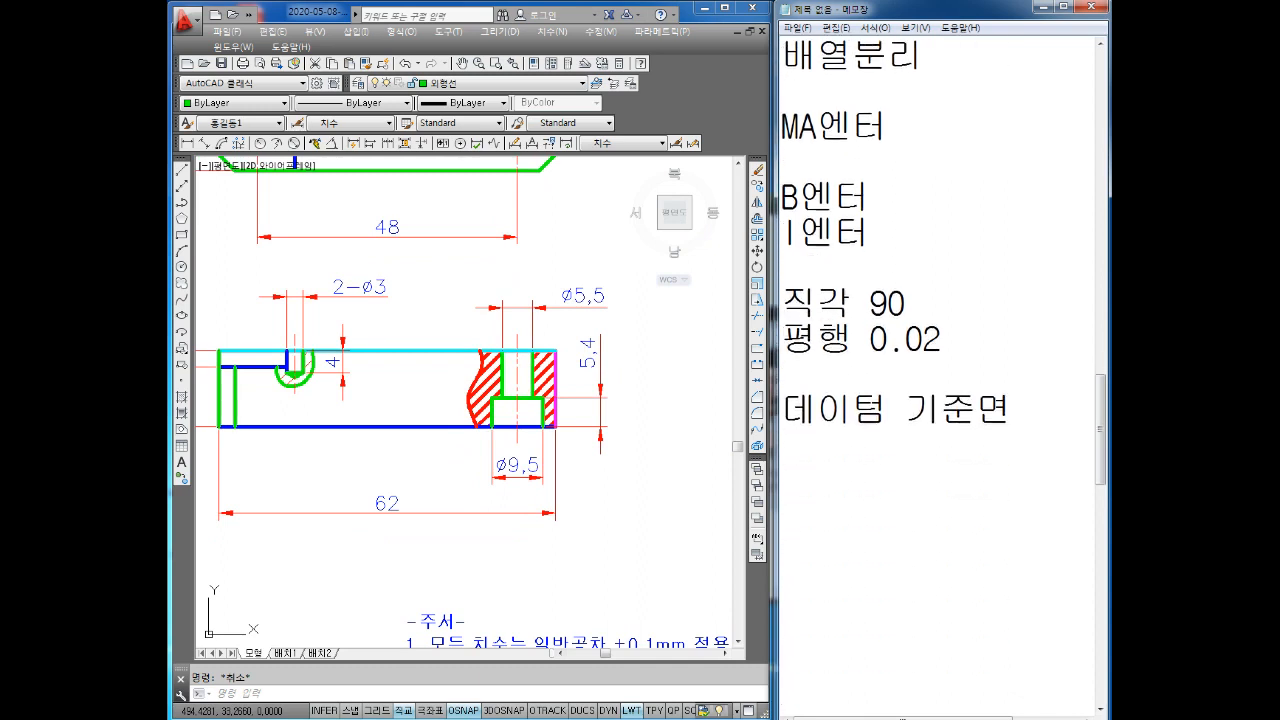
- Write "QLE" in the memo below the "데이텀 기준면" heading
{"action": "middle_click_drag", "start_coordinate": [630, 472], "coordinate": [541, 449]}
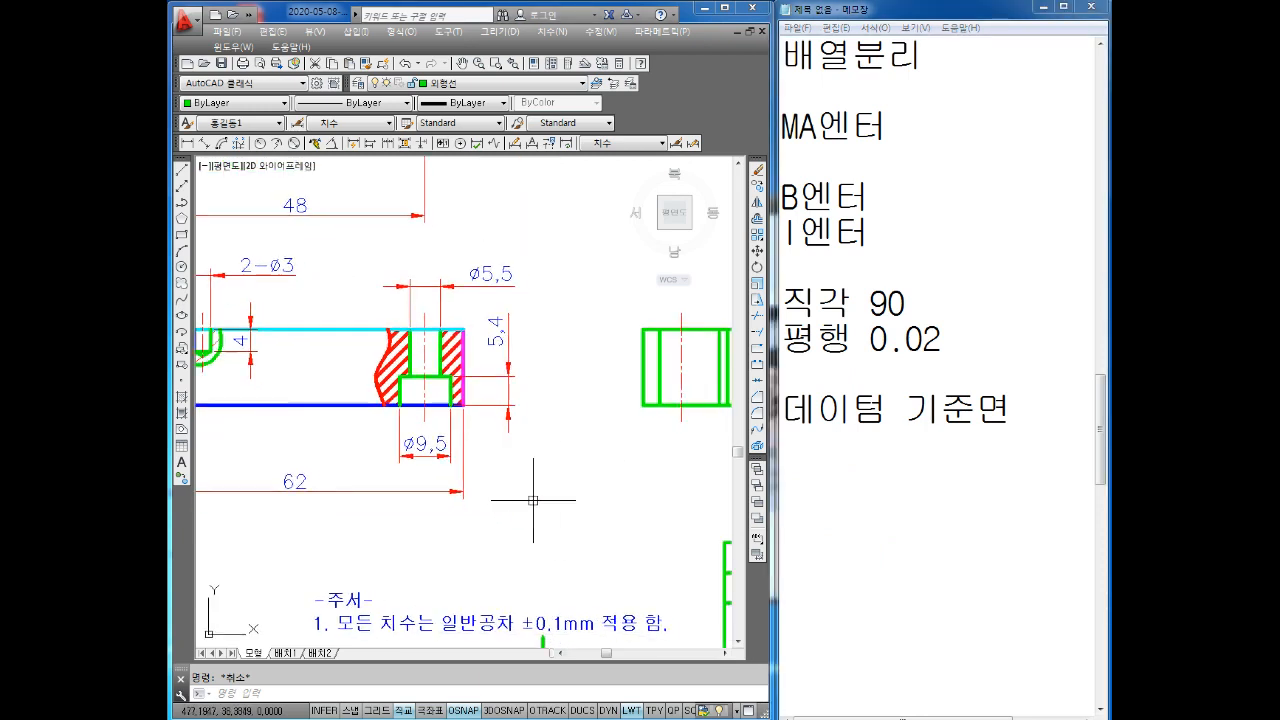
{"action": "left_click", "coordinate": [805, 484]}
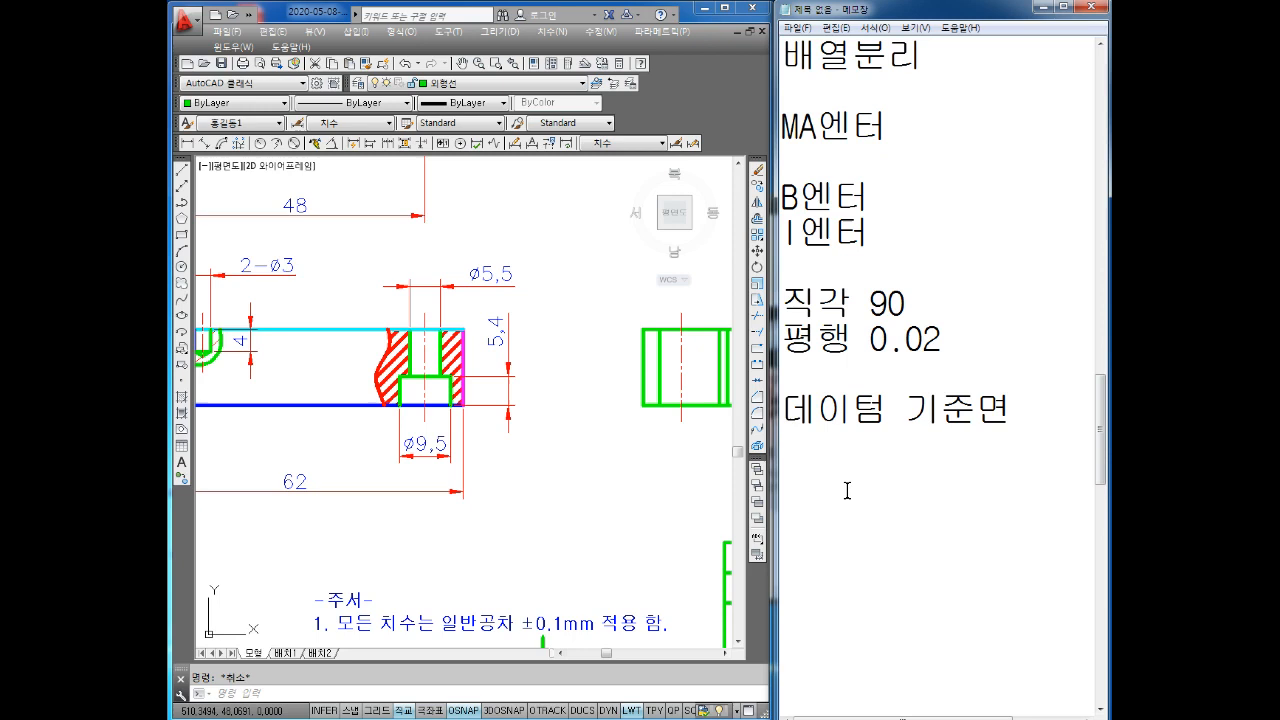
{"action": "type", "text": "ㅂ"}
{"action": "key", "text": "BackSpace"}
- Draw a vertical quick leader (QLE) about 11 mm long in AutoCAD, pointing down, in the empty space above and right of the section
{"action": "scroll", "coordinate": [528, 459], "scroll_direction": "down", "scroll_amount": 3}
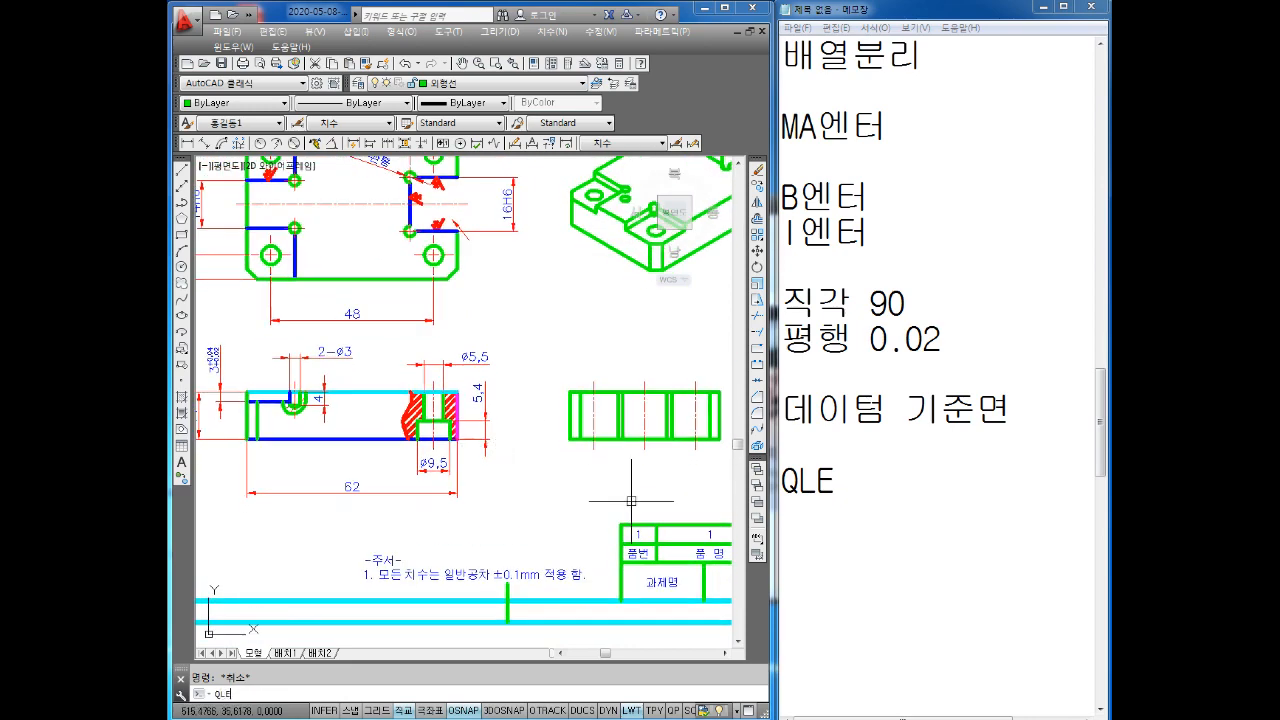
{"action": "key", "text": "Return"}
{"action": "middle_click_drag", "start_coordinate": [512, 640], "coordinate": [554, 498]}
{"action": "mouse_move", "coordinate": [490, 357]}
{"action": "middle_mouse_down"}
{"action": "mouse_move", "coordinate": [494, 434]}
{"action": "mouse_move", "coordinate": [480, 466]}
{"action": "middle_mouse_up"}
{"action": "left_click", "coordinate": [558, 218]}
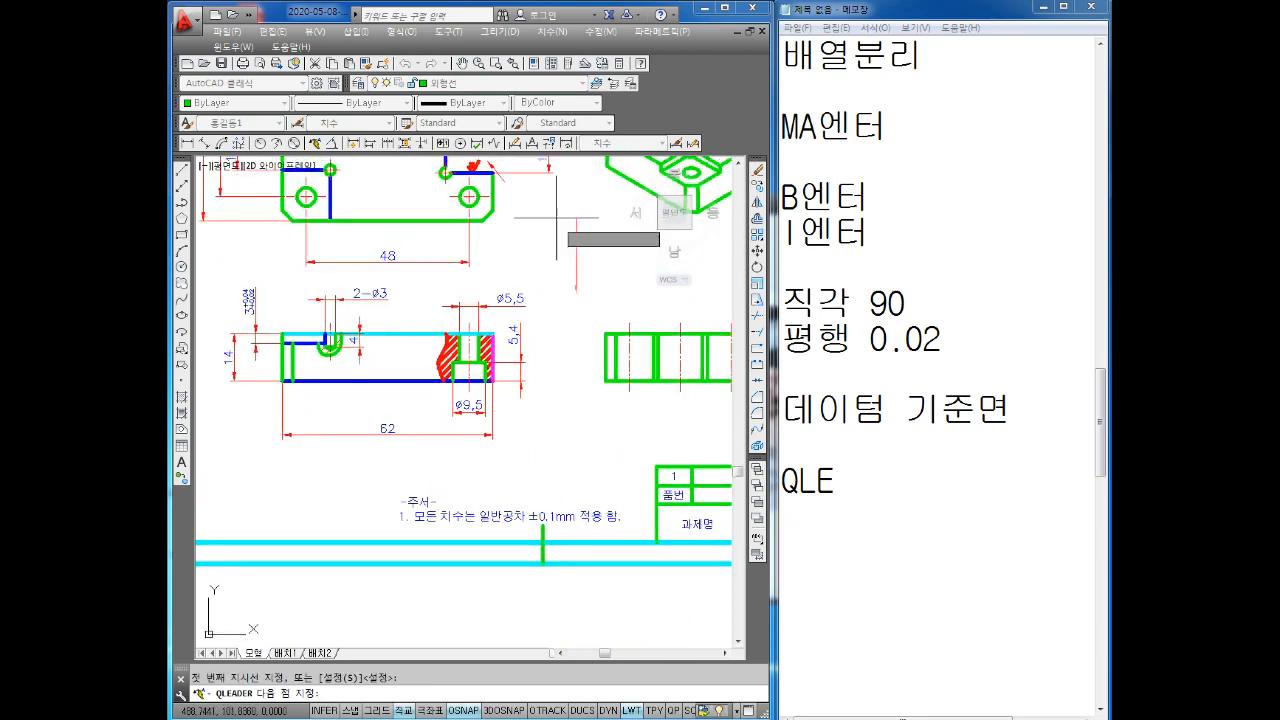
{"action": "middle_click_drag", "start_coordinate": [575, 241], "coordinate": [561, 265]}
{"action": "scroll", "coordinate": [528, 314], "scroll_direction": "up", "scroll_amount": 4}
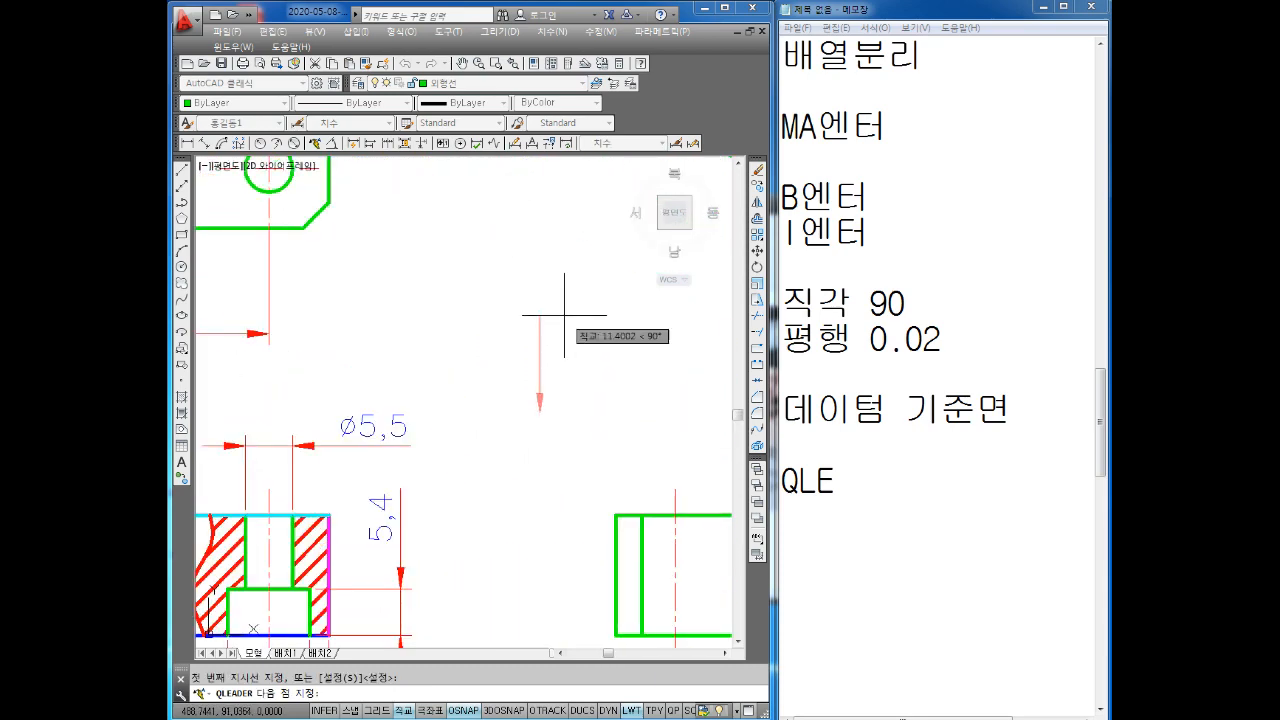
{"action": "left_click", "coordinate": [549, 321]}
{"action": "key", "text": "Escape"}
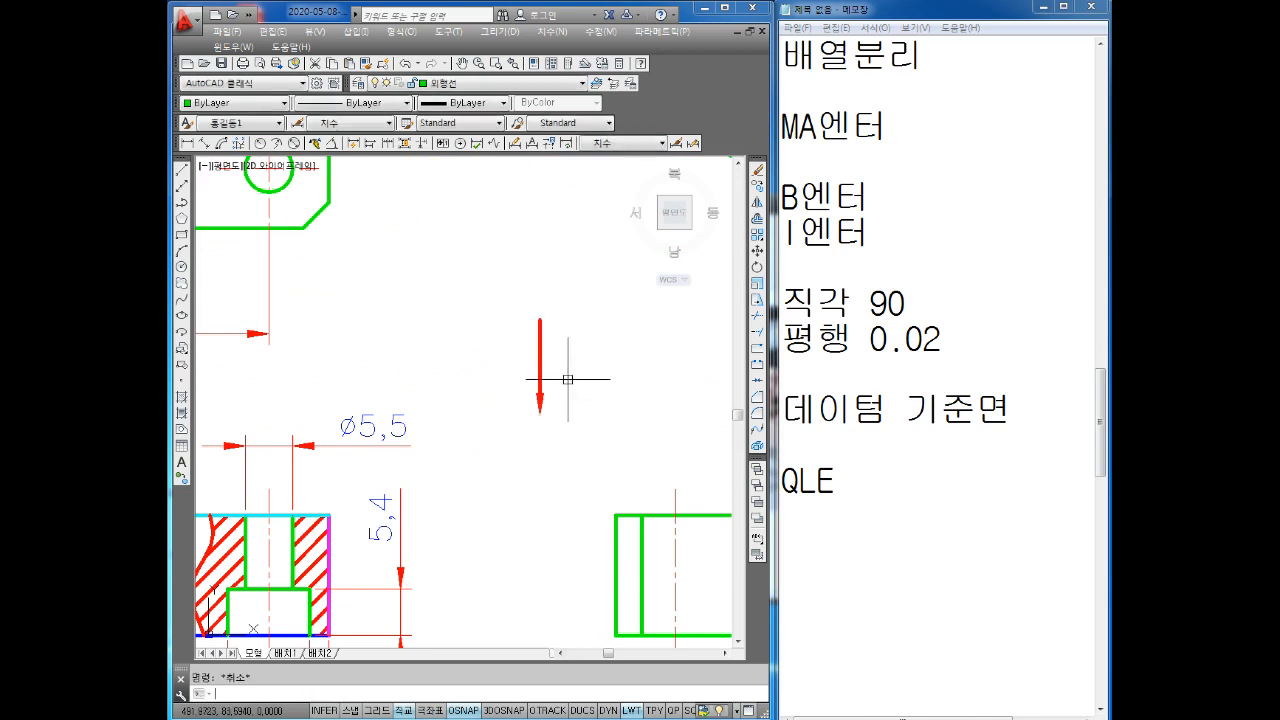
- Complete the memo line as "QLE엔터" and add the lines "임의점클릭" and "직교ON"
{"action": "left_click", "coordinate": [833, 510]}
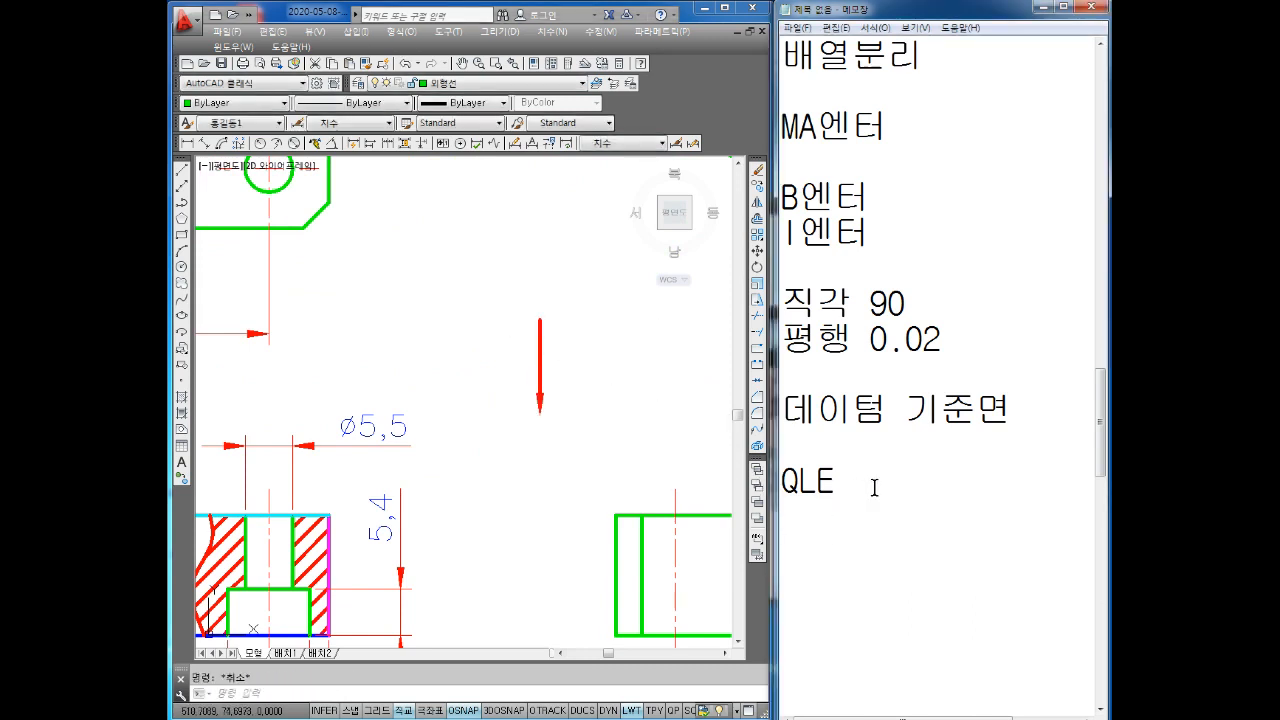
{"action": "type", "text": "DOS"}
{"action": "key", "text": "BackSpace"}
{"action": "key", "text": "BackSpace"}
{"action": "key", "text": "BackSpace"}
{"action": "key", "text": "Hangul"}
{"action": "type", "text": "에ㅐㄴ"}
{"action": "key", "text": "BackSpace"}
{"action": "key", "text": "BackSpace"}
{"action": "type", "text": "엔터"}
{"action": "key", "text": "Return"}
{"action": "type", "text": "임의점클릭"}
{"action": "key", "text": "Return"}
{"action": "type", "text": "직ㄱ이"}
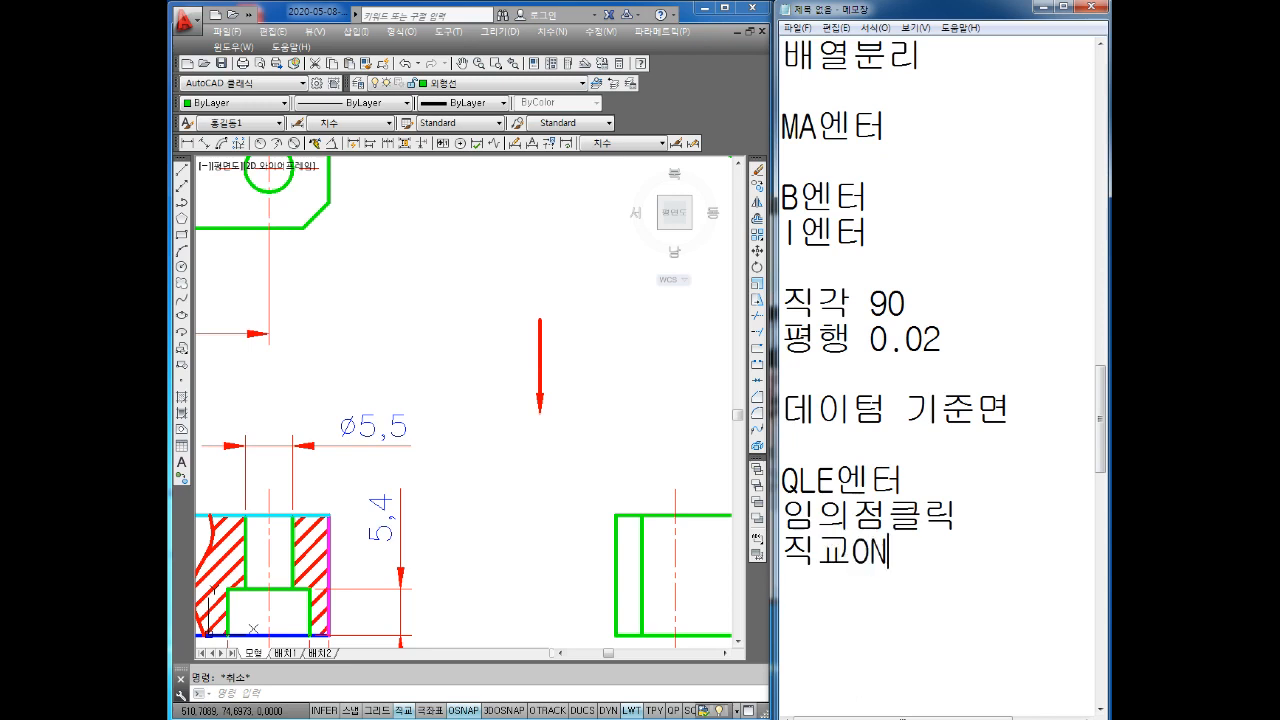
- Add the line "수직방향 클릭" to the memo below "직교ON"
{"action": "key", "text": "Return"}
{"action": "type", "text": "TNWL"}
{"action": "key", "text": "BackSpace"}
{"action": "key", "text": "BackSpace"}
{"action": "key", "text": "BackSpace"}
{"action": "key", "text": "BackSpace"}
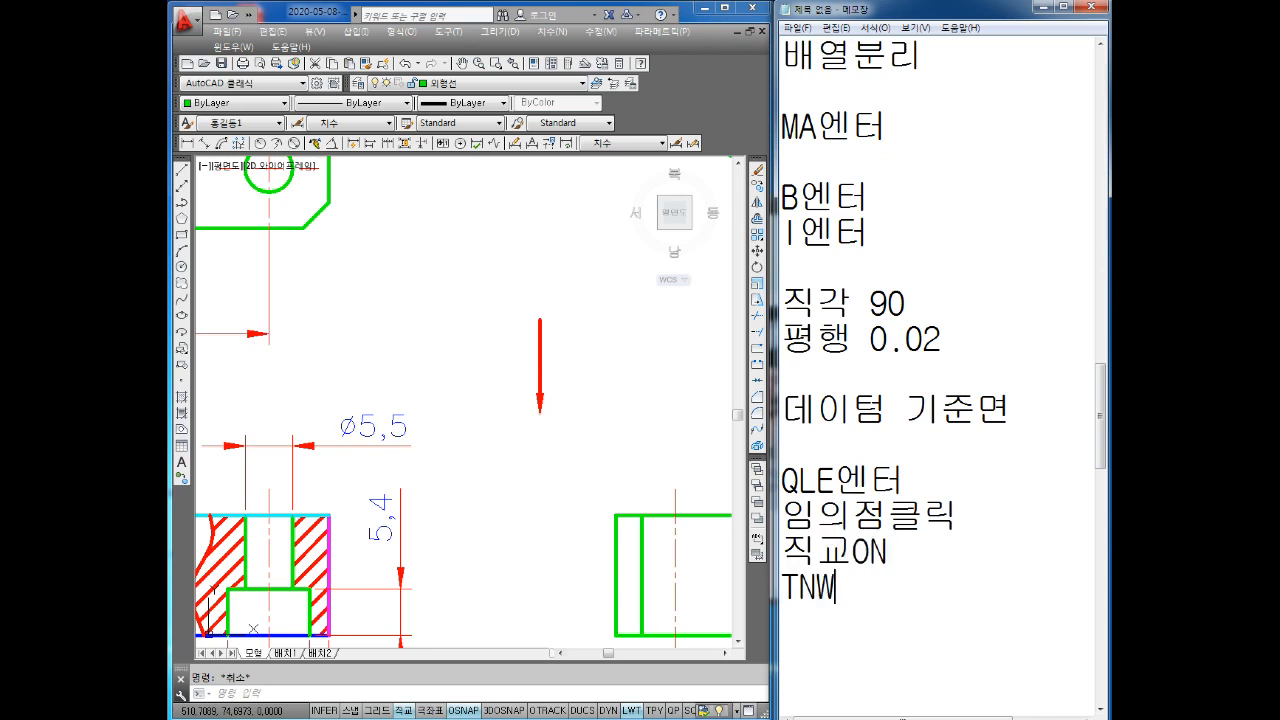
{"action": "key", "text": "Hangul"}
{"action": "type", "text": "ㅅ수직방향"}
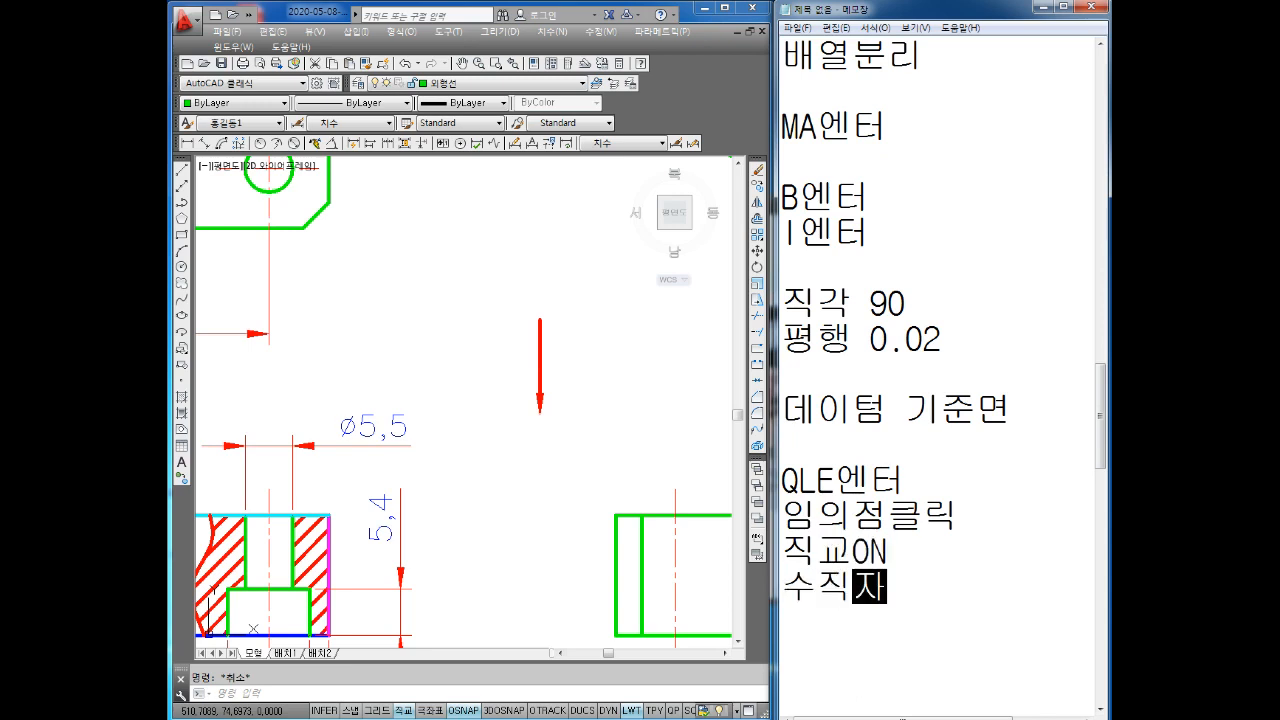
{"action": "type", "text": " 클릭"}
{"action": "key", "text": "Return"}
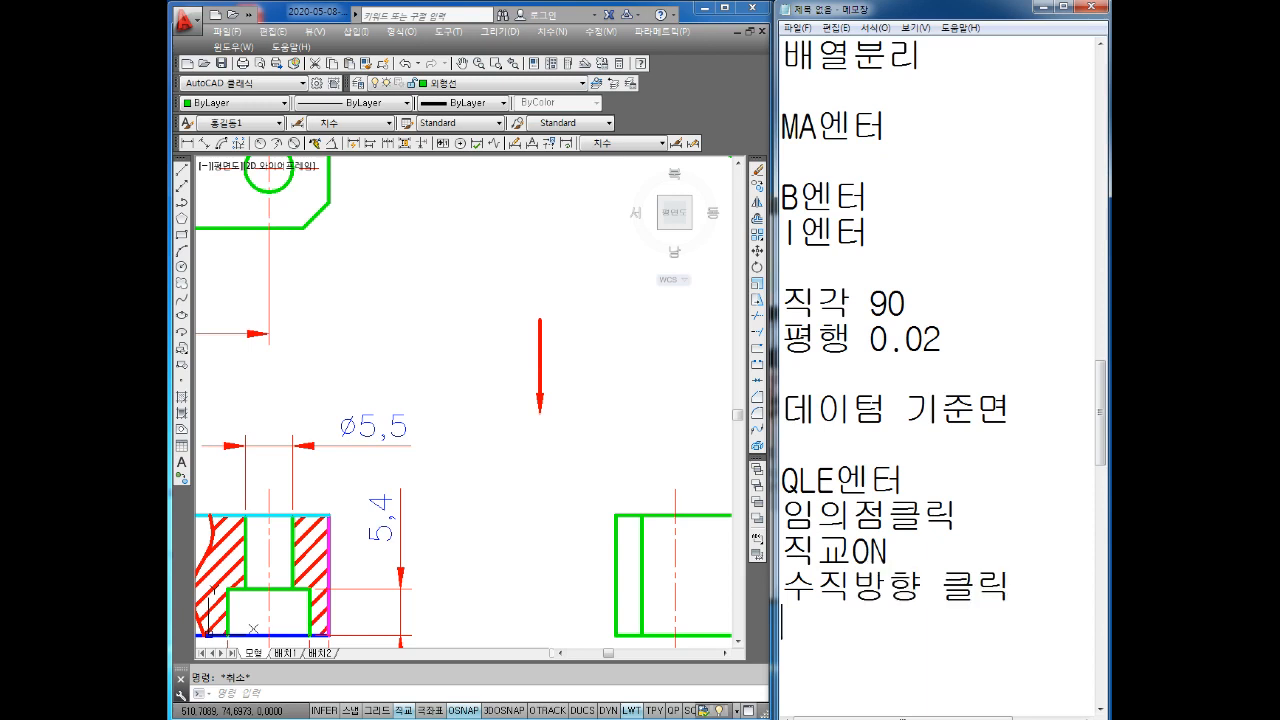
- Add the line "ESC 2번" to the memo, followed by a blank line
{"action": "type", "text": "ESC 12"}
{"action": "key", "text": "BackSpace"}
{"action": "key", "text": "BackSpace"}
{"action": "type", "text": "2"}
{"action": "key", "text": "Hangul"}
{"action": "type", "text": "번"}
{"action": "key", "text": "Return"}
{"action": "key", "text": "Return"}
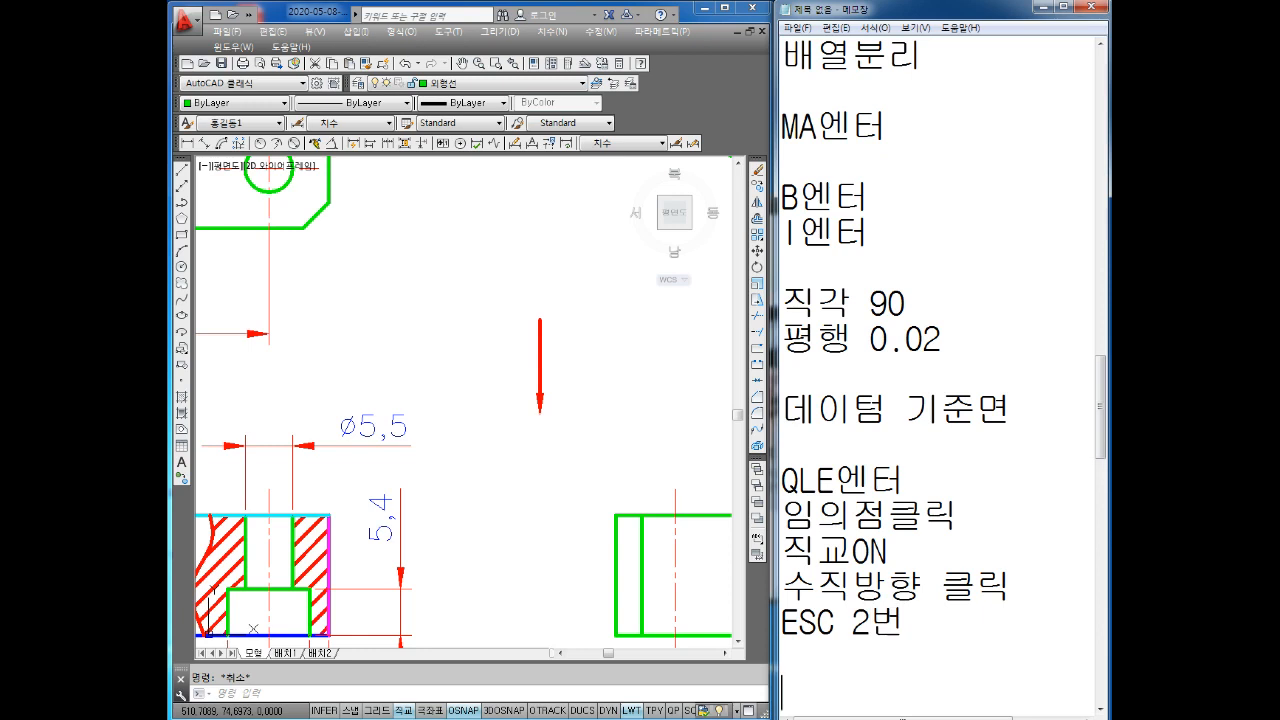
{"action": "left_click", "coordinate": [433, 315]}
{"action": "left_click", "coordinate": [565, 305]}
{"action": "left_click", "coordinate": [456, 532]}
{"action": "key", "text": "Escape"}
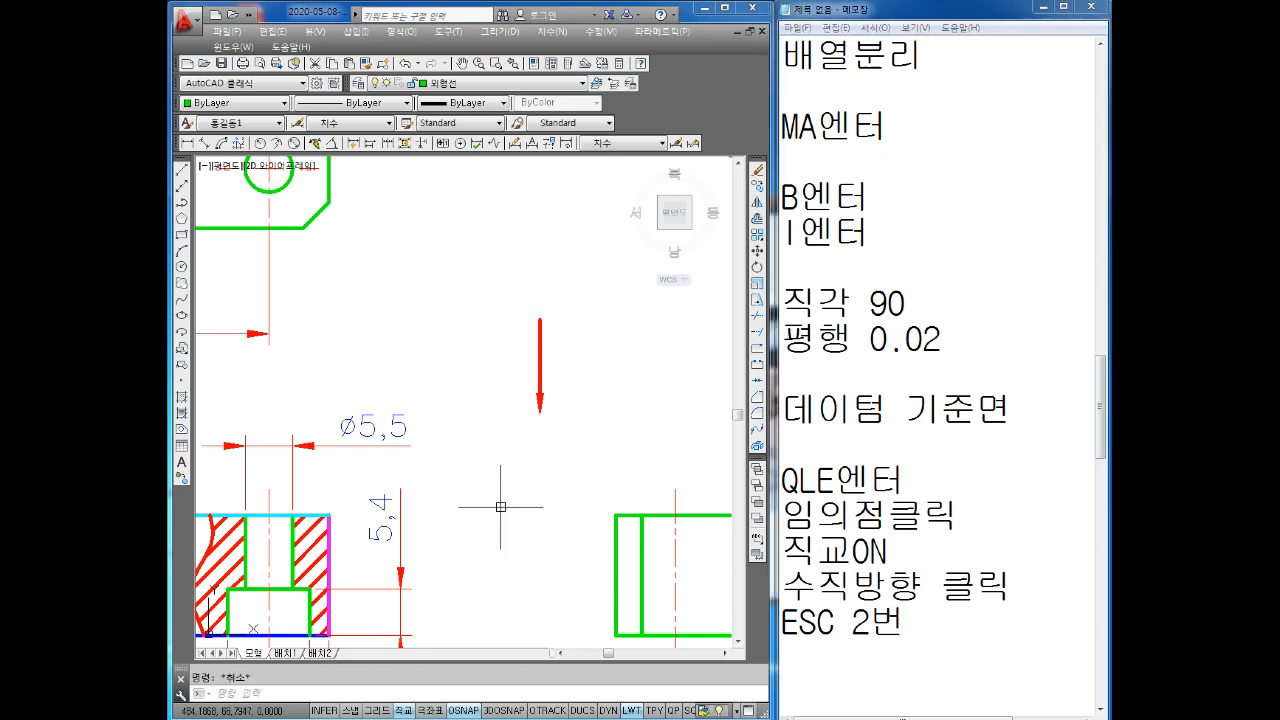
{"action": "middle_click_drag", "start_coordinate": [494, 457], "coordinate": [440, 465]}
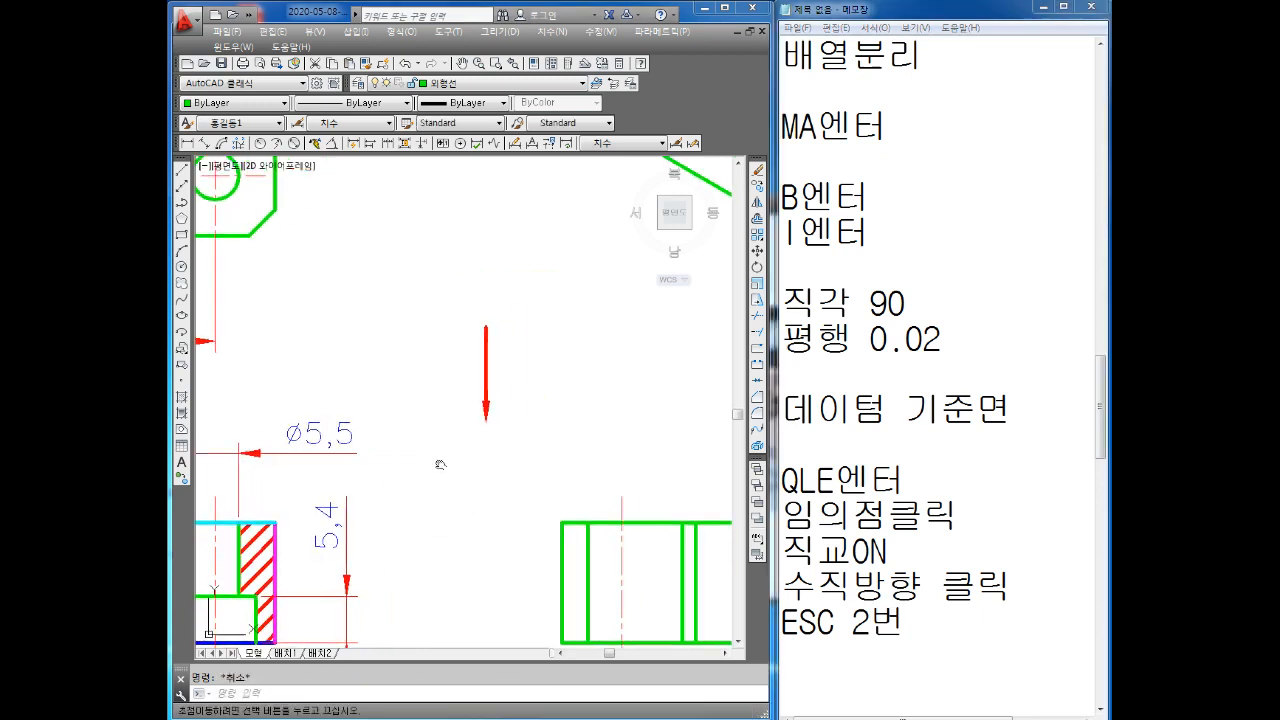
- Add "화살표 더블클릭" to the memo, and open the quick properties of the vertical leader in AutoCAD
{"action": "left_click", "coordinate": [865, 662]}
{"action": "key", "text": "Return"}
{"action": "type", "text": "화사"}
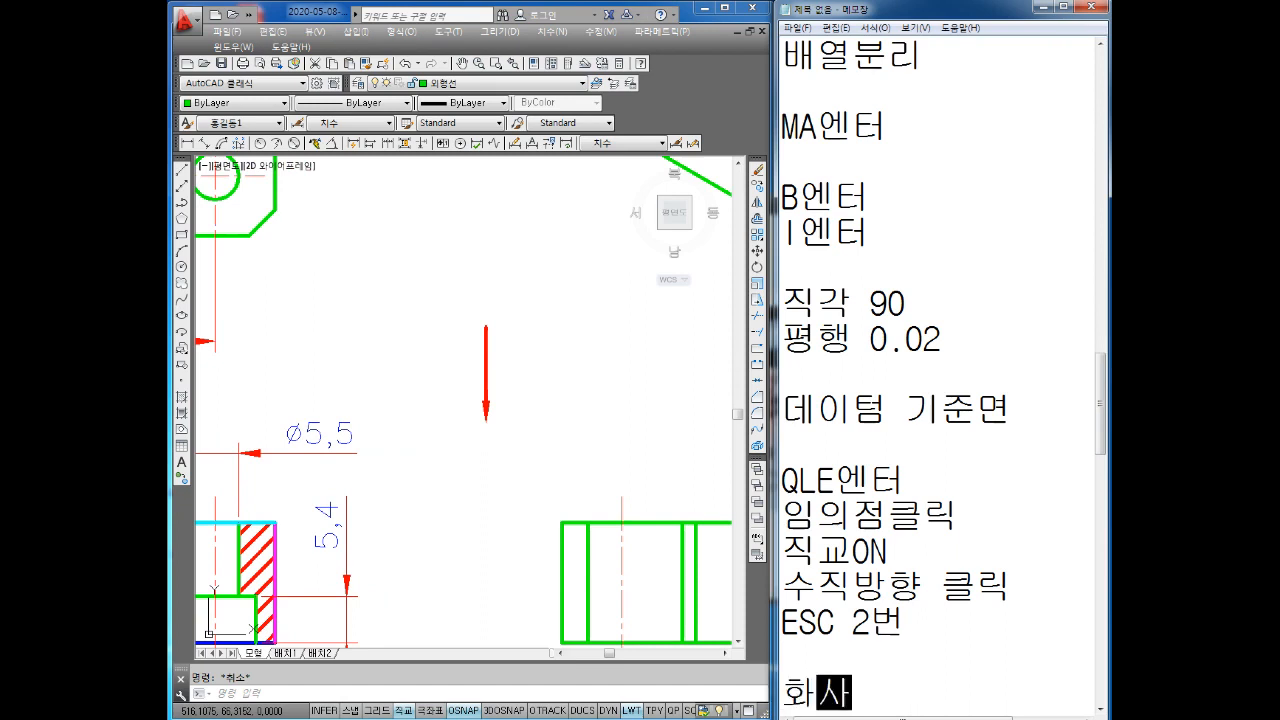
{"action": "type", "text": "ㄹ표 더블클릭"}
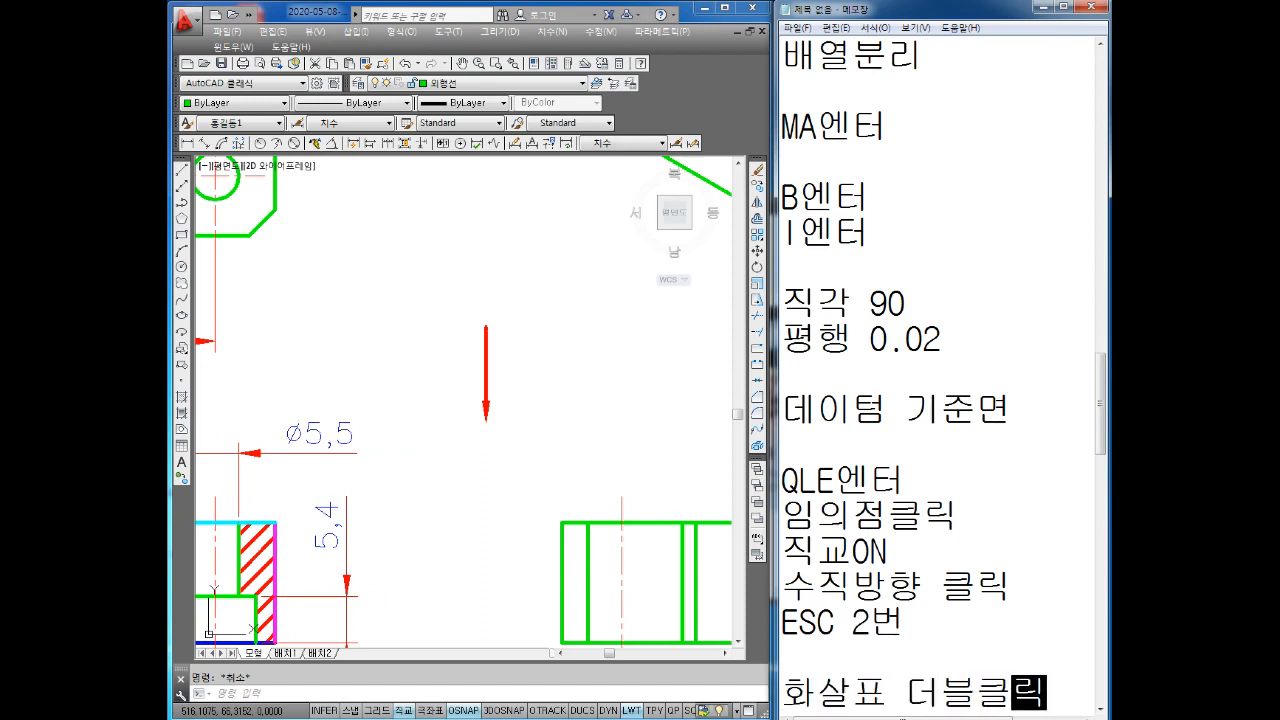
{"action": "key", "text": "Return"}
{"action": "key", "text": "Return"}
{"action": "left_click", "coordinate": [455, 589]}
{"action": "double_click", "coordinate": [486, 380]}
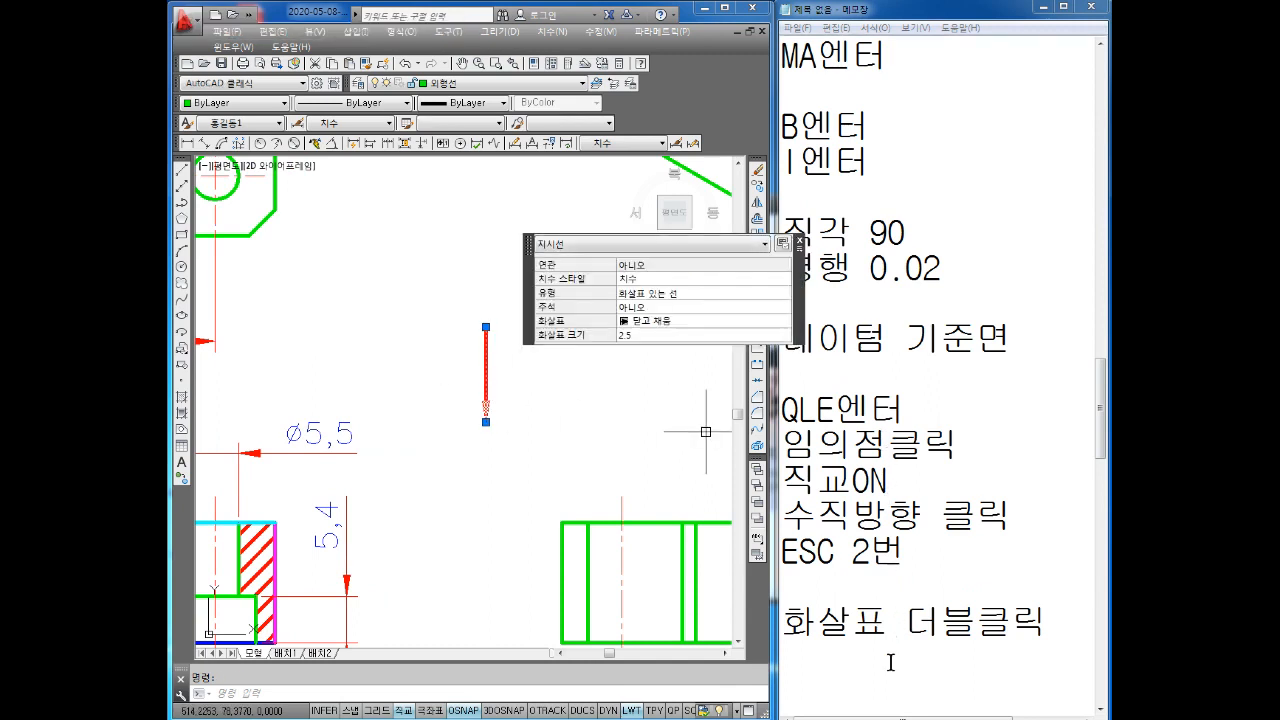
- Add the line "닫고채움 2번" to the memo, checking the leader's arrowhead options while writing it
{"action": "left_click", "coordinate": [863, 681]}
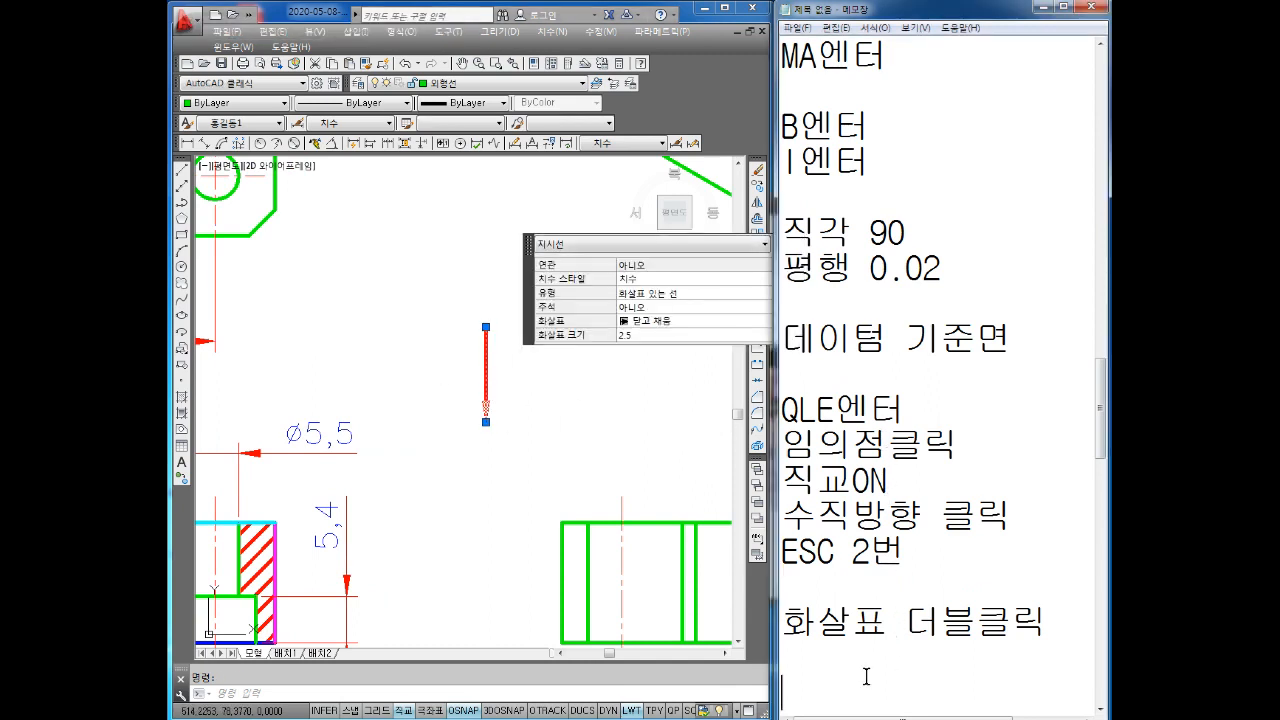
{"action": "type", "text": "닫고챔"}
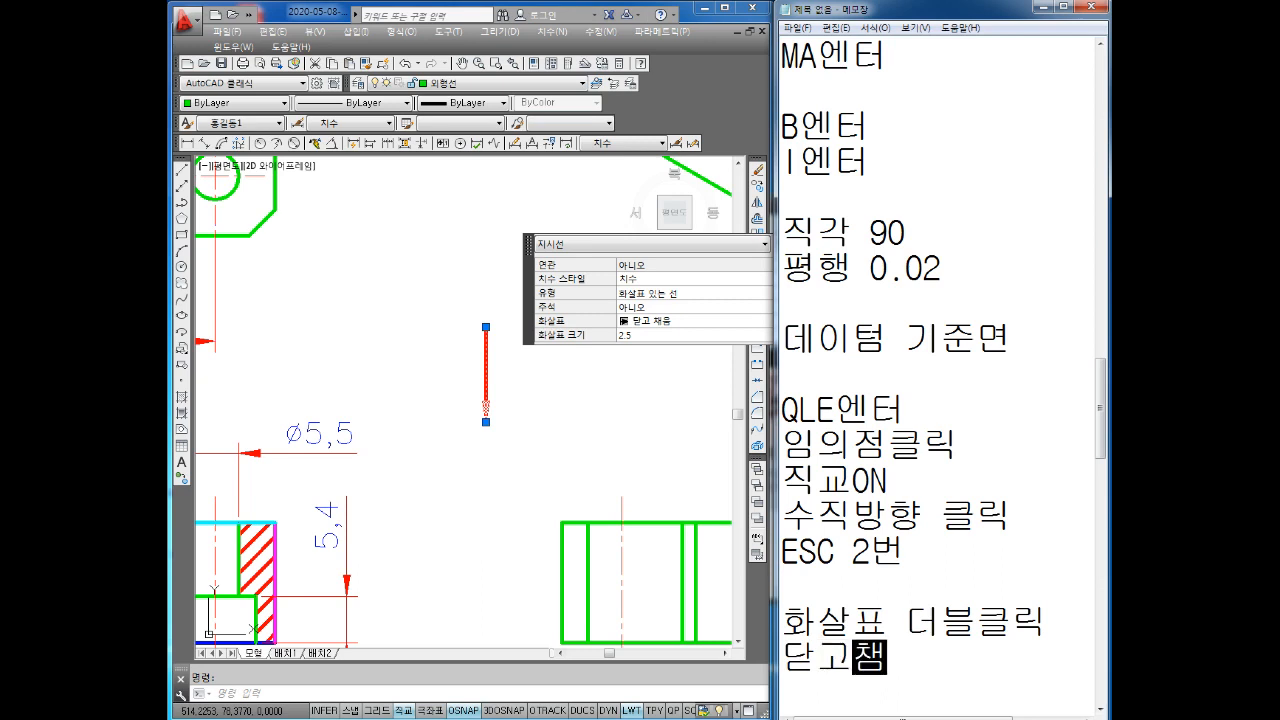
{"action": "type", "text": "움"}
{"action": "key", "text": "Return"}
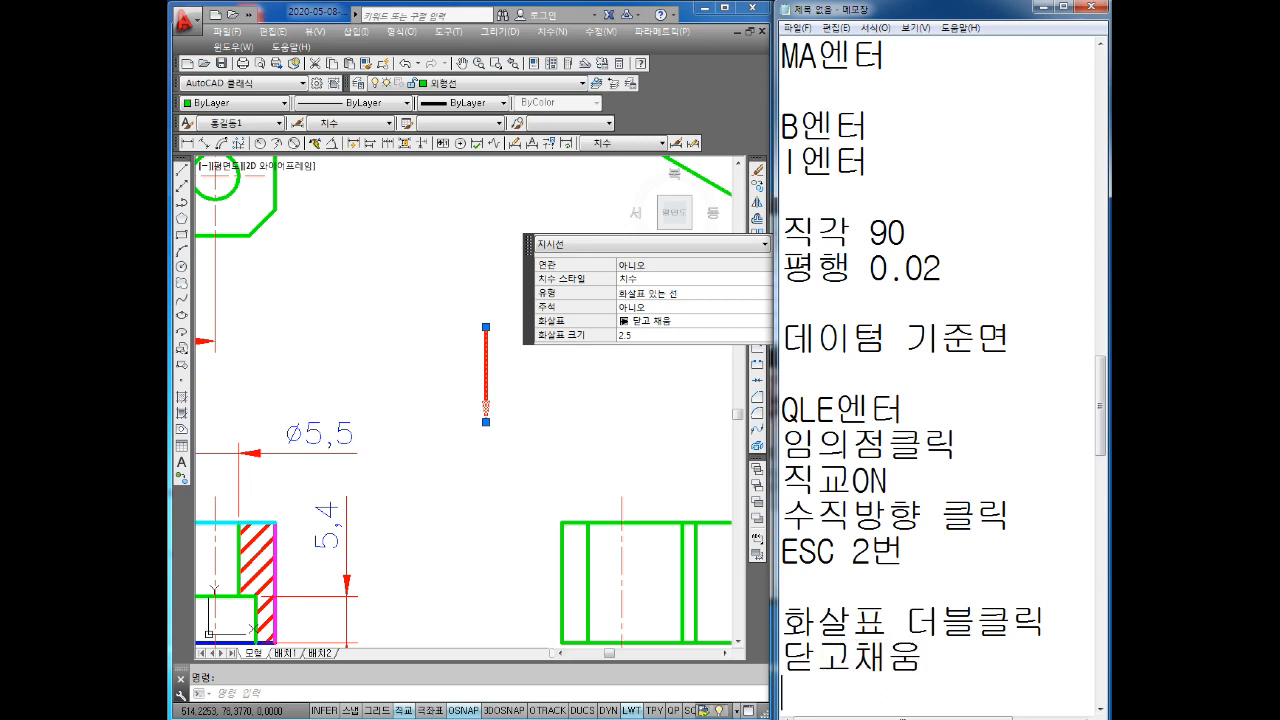
{"action": "left_click", "coordinate": [637, 324]}
{"action": "left_click", "coordinate": [650, 322]}
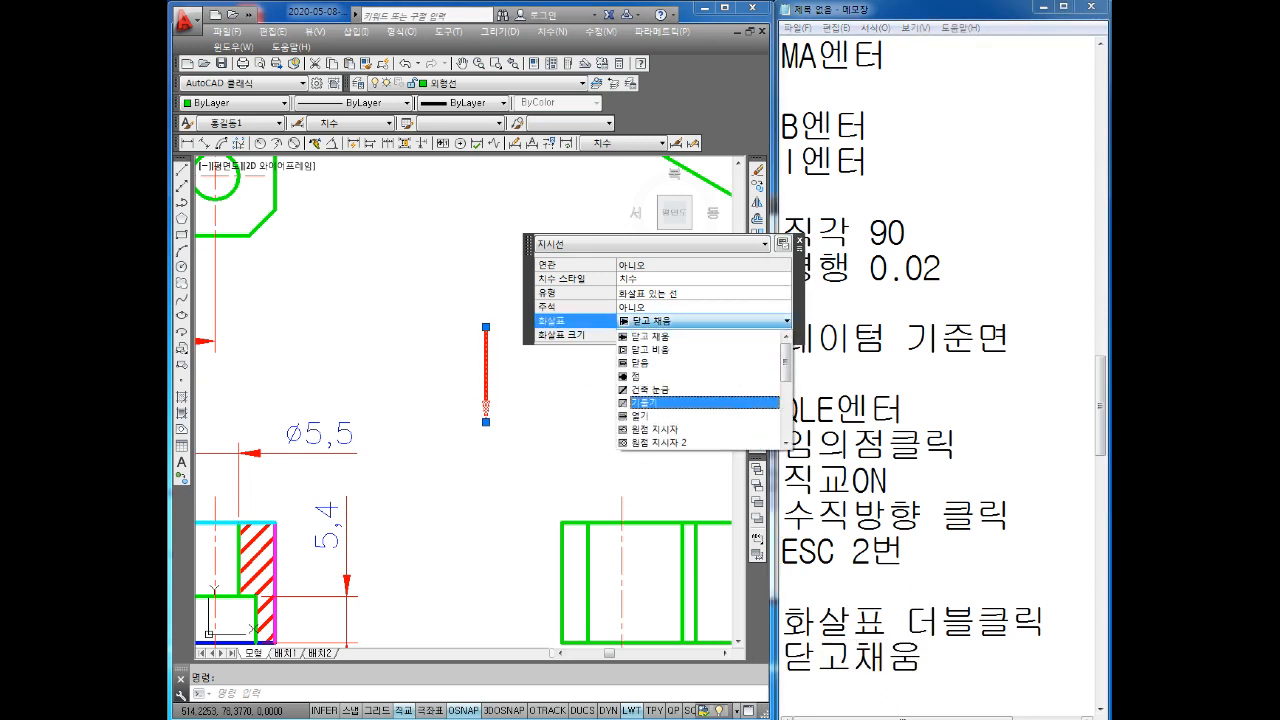
{"action": "left_click", "coordinate": [963, 666]}
{"action": "type", "text": "번"}
{"action": "key", "text": "Return"}
{"action": "key", "text": "Return"}
{"action": "key", "text": "Return"}
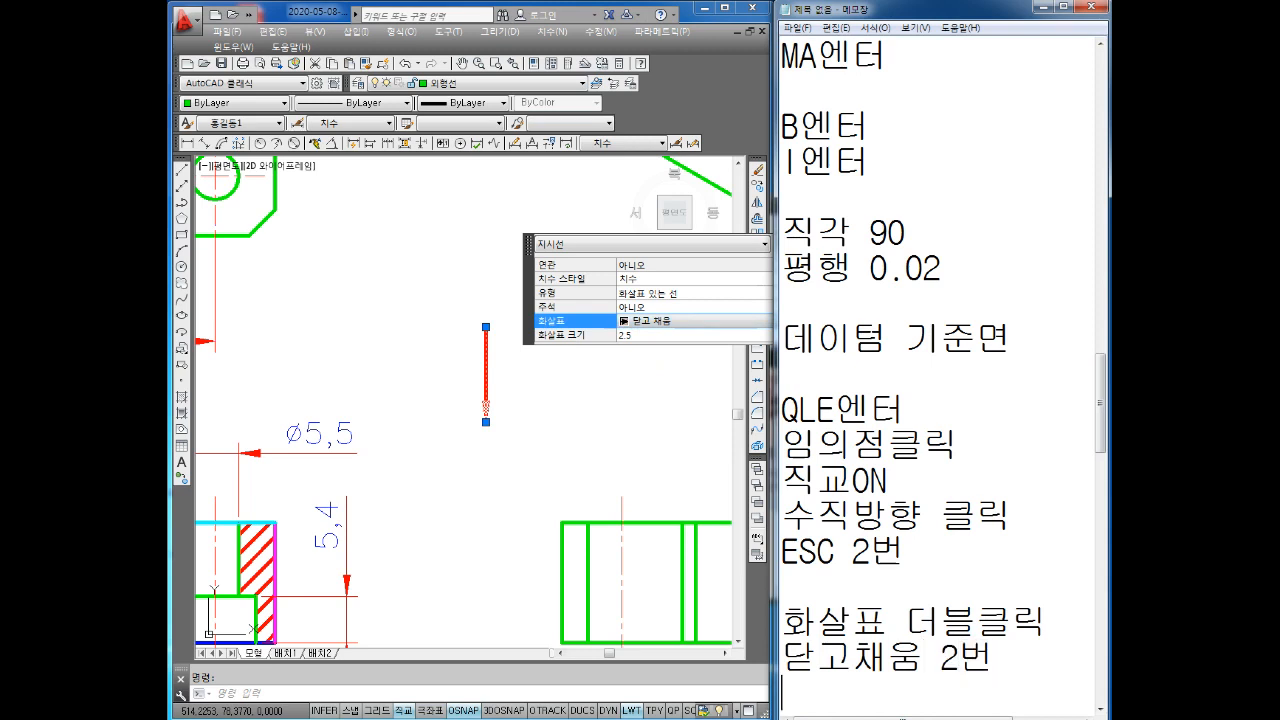
- Change the vertical leader's arrowhead to the filled datum triangle (데이텀 삼각형 채우기)
{"action": "left_click", "coordinate": [654, 322]}
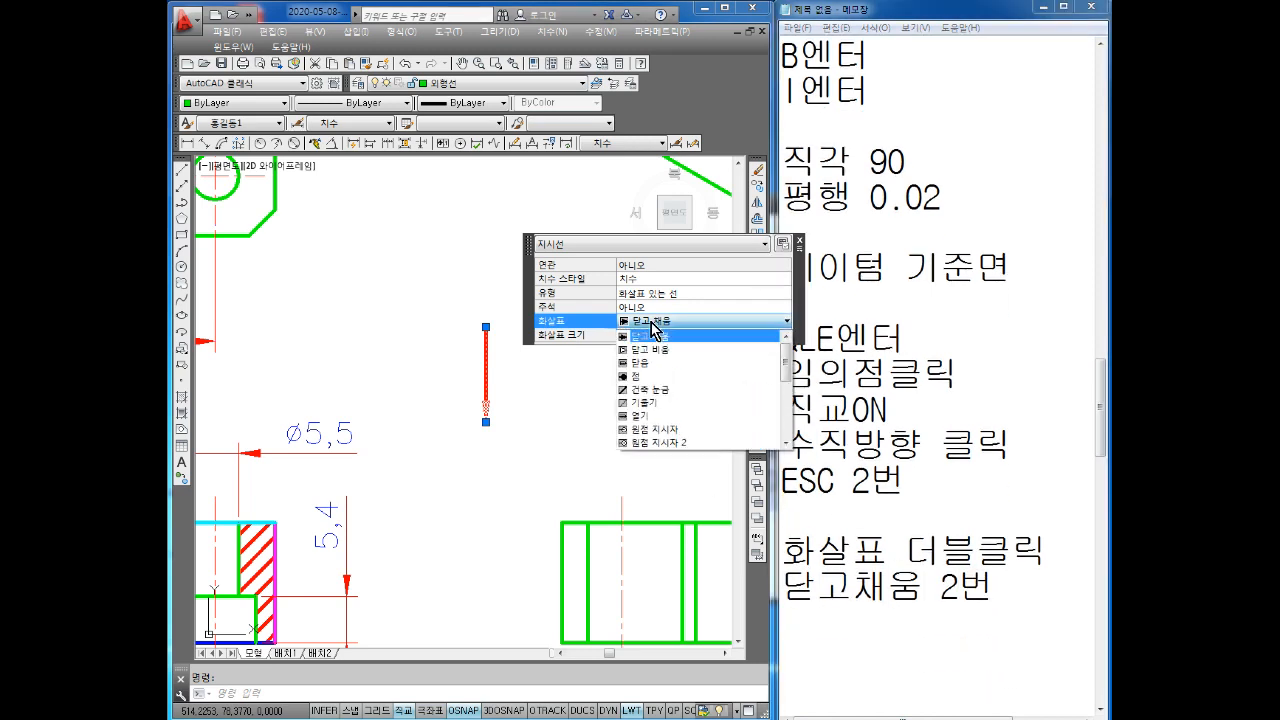
{"action": "scroll", "coordinate": [666, 368], "scroll_direction": "down", "scroll_amount": 4}
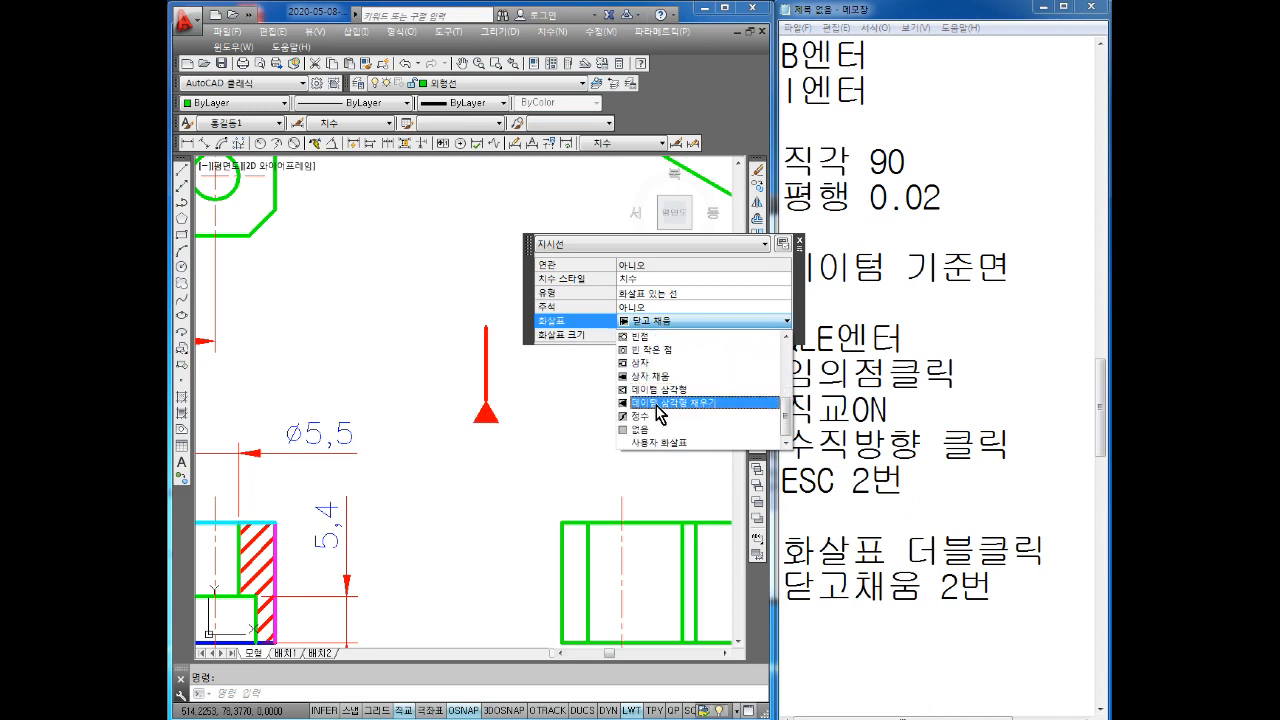
{"action": "left_click", "coordinate": [657, 403]}
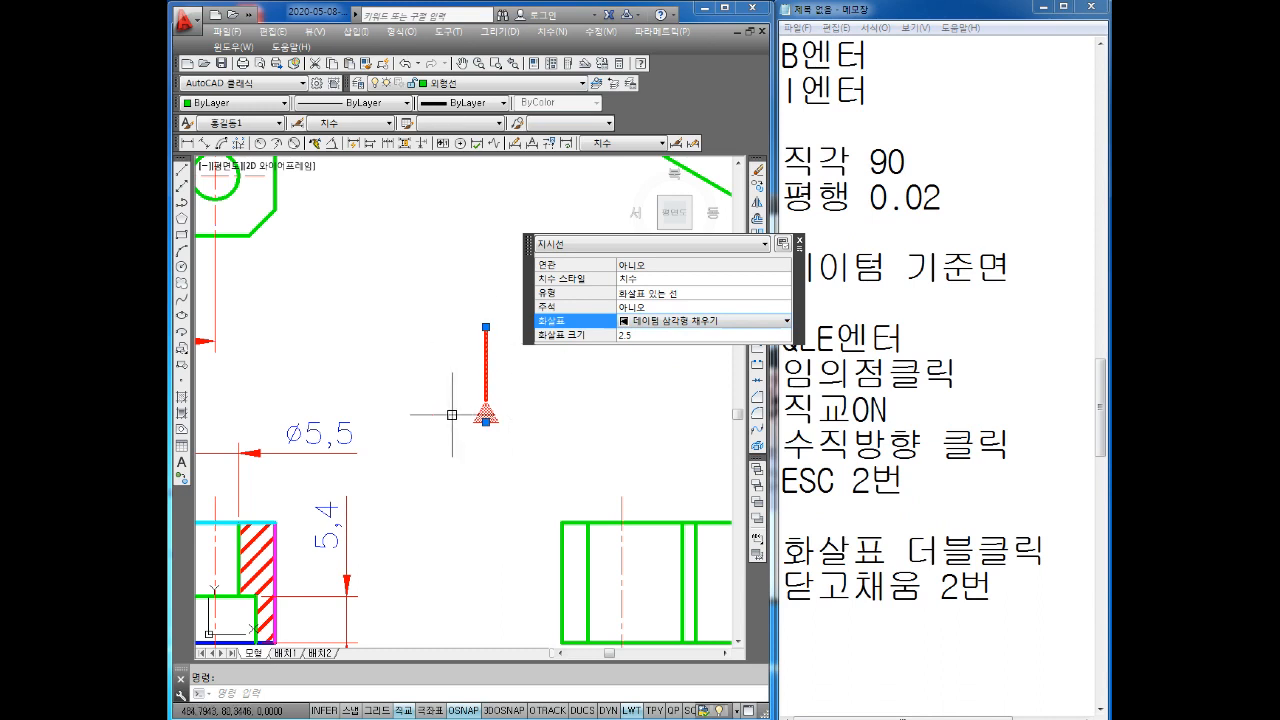
{"action": "left_click", "coordinate": [520, 392]}
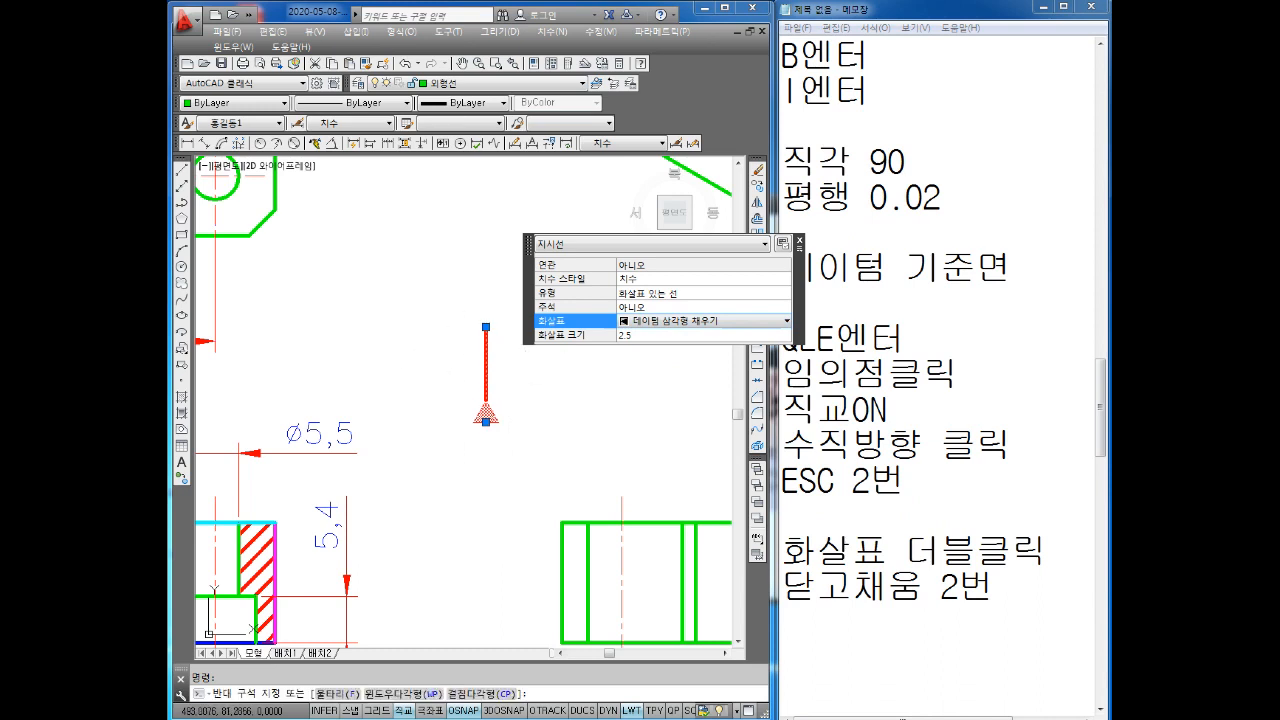
{"action": "left_click", "coordinate": [525, 402]}
- Give the datum triangle leader a thinner lineweight and deselect it
{"action": "scroll", "coordinate": [506, 370], "scroll_direction": "up", "scroll_amount": 4}
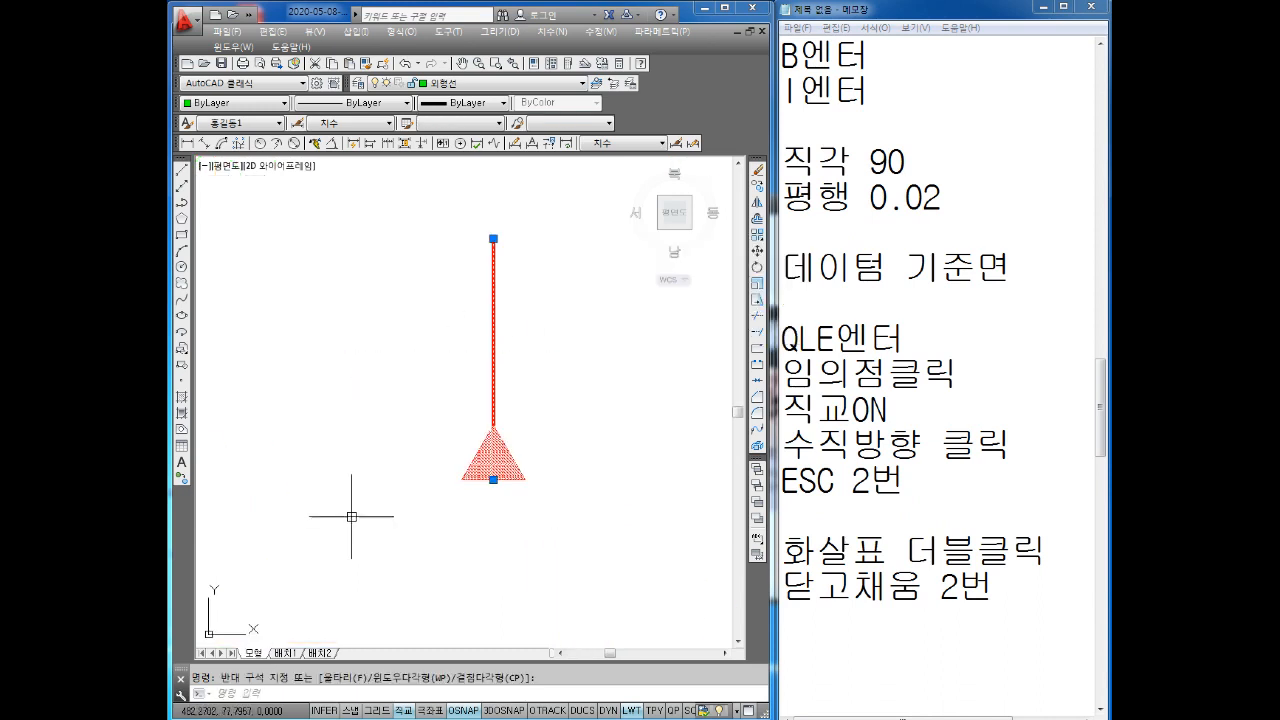
{"action": "left_click", "coordinate": [447, 115]}
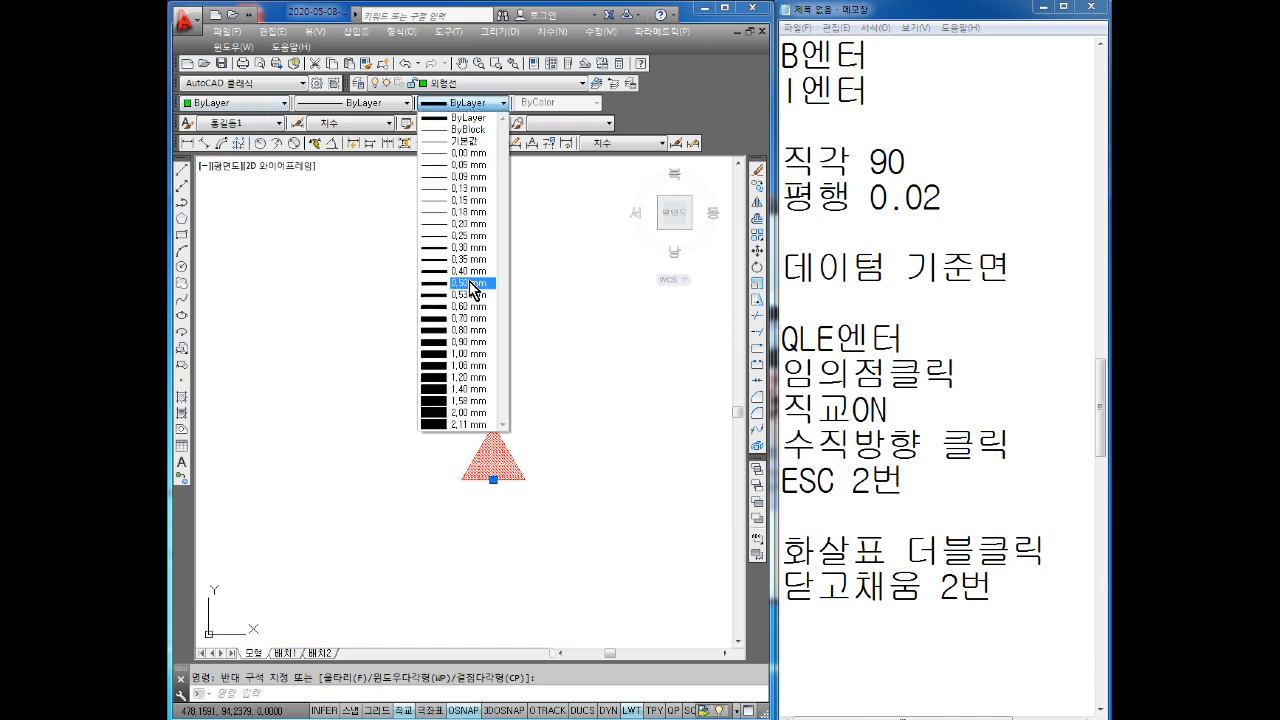
{"action": "key", "text": "Escape"}
{"action": "key", "text": "Escape"}
{"action": "scroll", "coordinate": [563, 386], "scroll_direction": "down", "scroll_amount": 3}
{"action": "scroll", "coordinate": [523, 417], "scroll_direction": "up", "scroll_amount": 2}
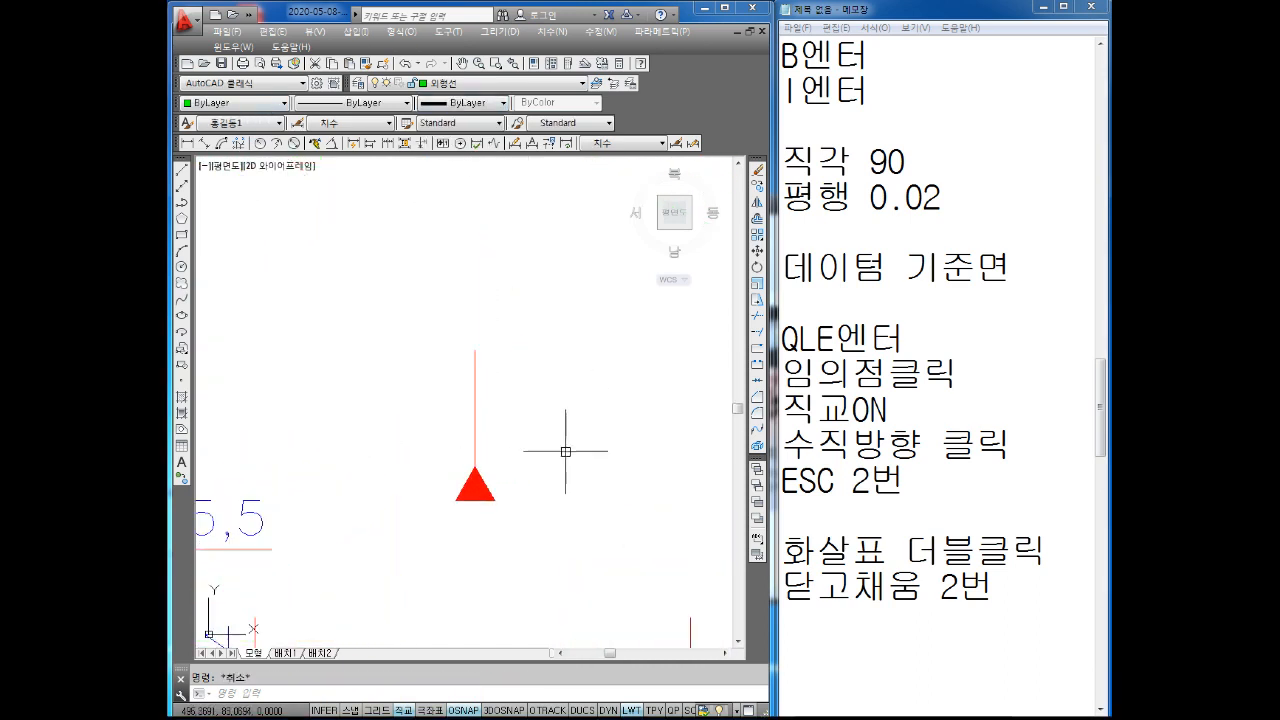